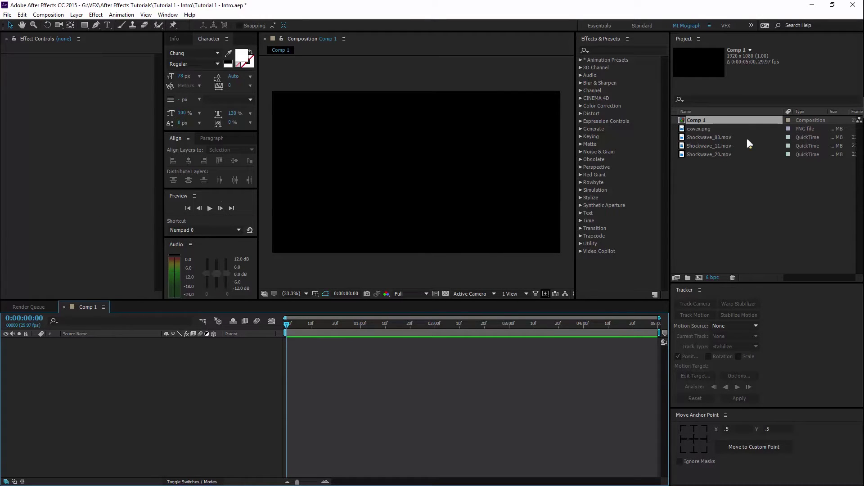
Add Shockwave_08.mov to Comp 1 and preview its burst around two seconds.
{"action": "left_click", "coordinate": [725, 137]}
{"action": "left_click", "coordinate": [729, 143]}
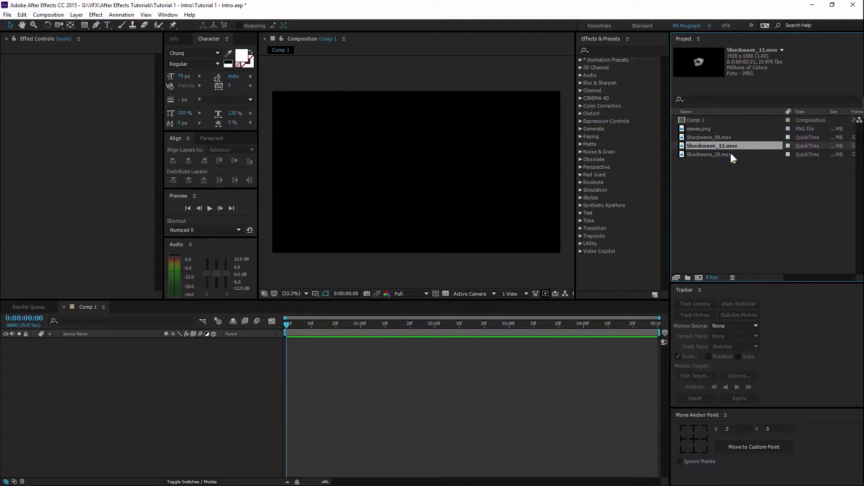
{"action": "left_click", "coordinate": [730, 153]}
{"action": "left_click_drag", "start_coordinate": [705, 137], "coordinate": [429, 174]}
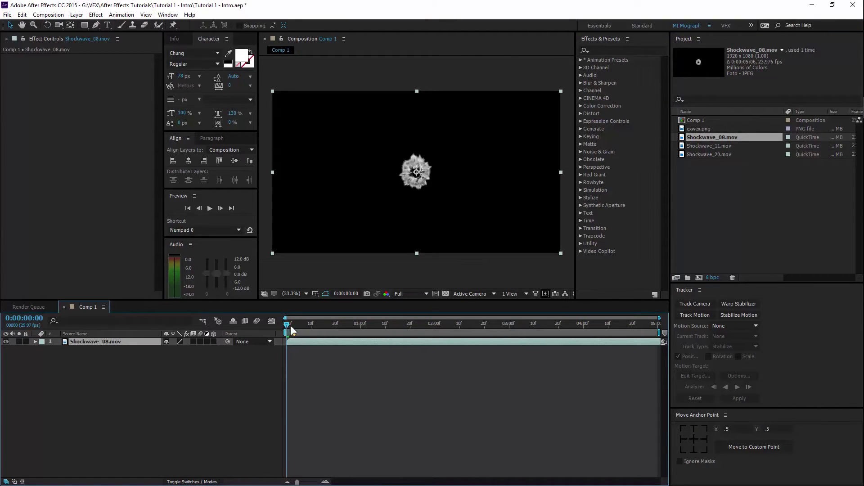
{"action": "left_click_drag", "start_coordinate": [291, 329], "coordinate": [285, 309]}
Add Shockwave_11.mov and Shockwave_20.mov to Comp 1 above Shockwave_08 and preview them.
{"action": "left_click_drag", "start_coordinate": [741, 145], "coordinate": [416, 187]}
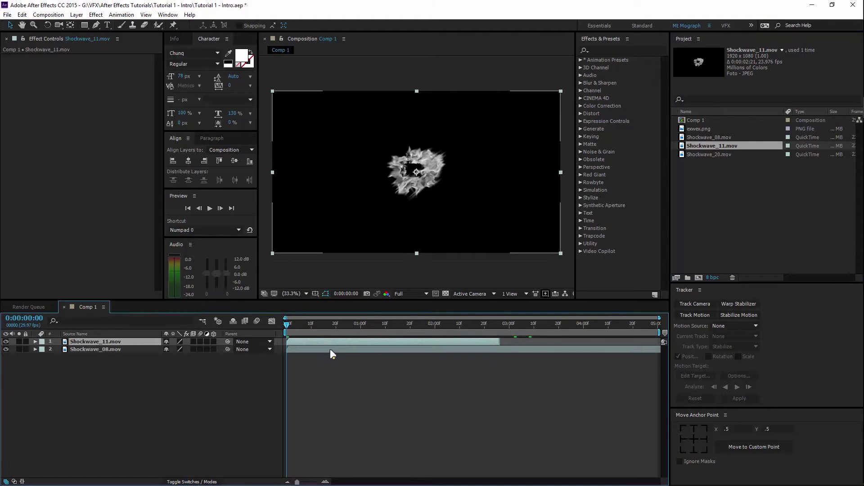
{"action": "mouse_move", "coordinate": [294, 324]}
{"action": "left_mouse_down"}
{"action": "mouse_move", "coordinate": [469, 323]}
{"action": "mouse_move", "coordinate": [286, 326]}
{"action": "left_mouse_up"}
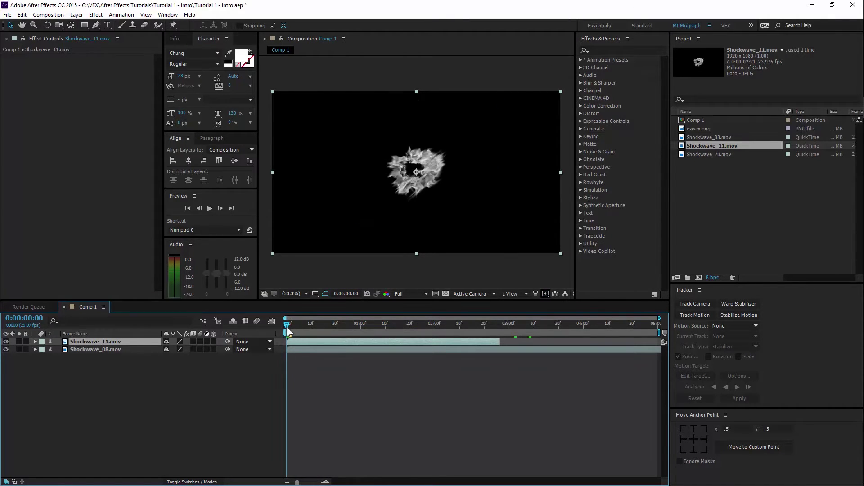
{"action": "left_click_drag", "start_coordinate": [286, 325], "coordinate": [228, 320]}
{"action": "left_click_drag", "start_coordinate": [707, 154], "coordinate": [421, 175]}
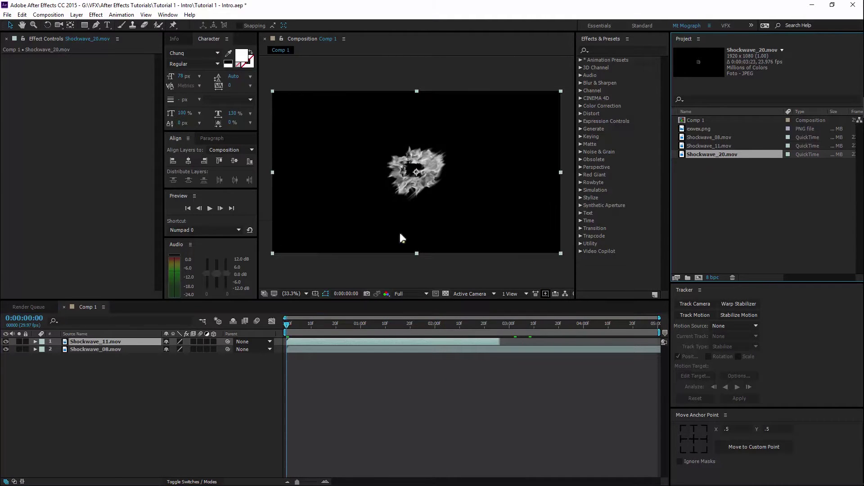
{"action": "left_click_drag", "start_coordinate": [288, 323], "coordinate": [240, 335]}
Order Shockwave_20 below Shockwave_11 and hide both, leaving only Shockwave_08 visible.
{"action": "left_click_drag", "start_coordinate": [83, 343], "coordinate": [103, 353]}
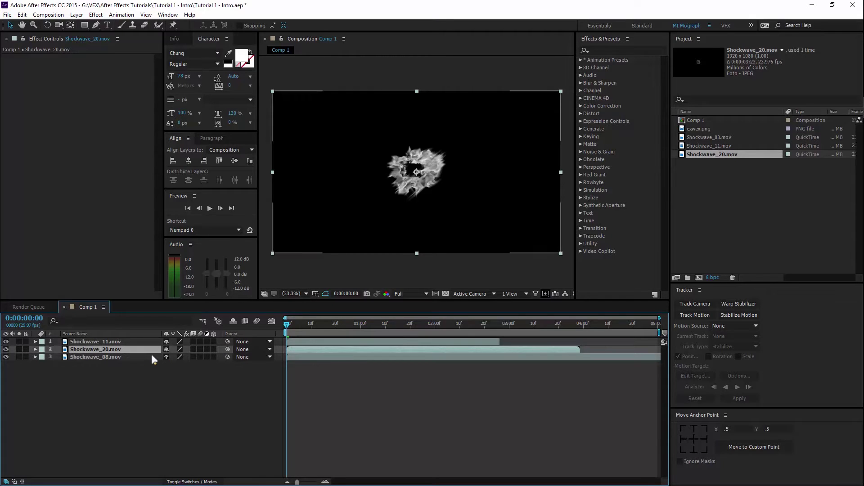
{"action": "left_click", "coordinate": [90, 344]}
{"action": "left_click", "coordinate": [5, 342]}
{"action": "left_click", "coordinate": [6, 350]}
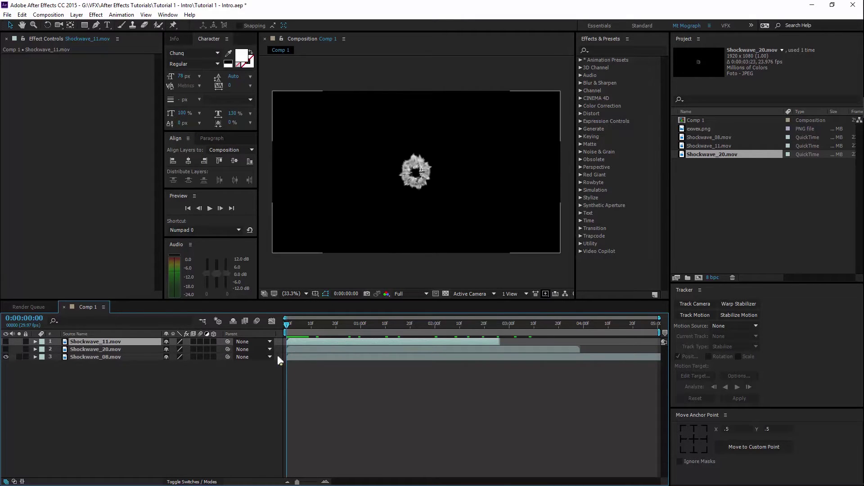
{"action": "left_click", "coordinate": [581, 252]}
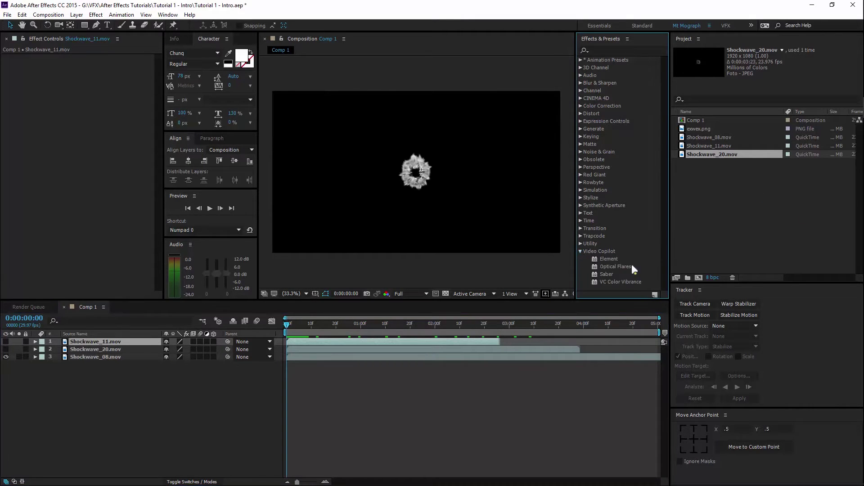
Apply VC Color Vibrance to Shockwave_08, turning its burst green.
{"action": "left_click_drag", "start_coordinate": [618, 279], "coordinate": [412, 167]}
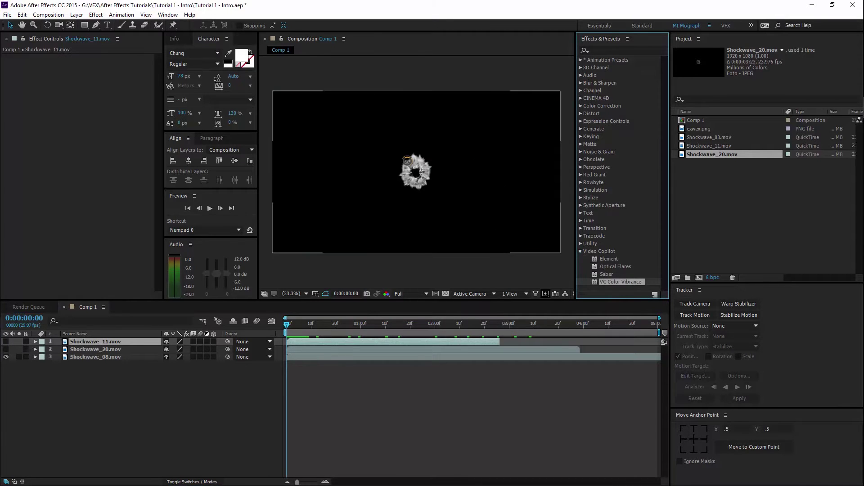
{"action": "left_click", "coordinate": [706, 137]}
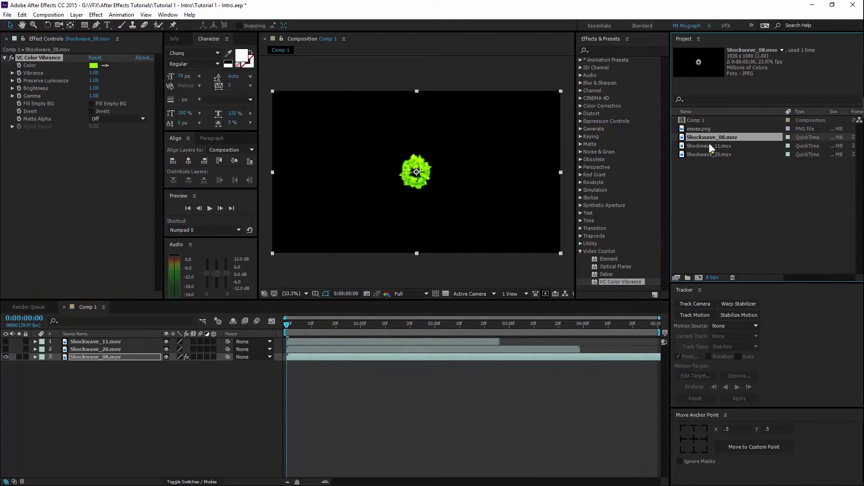
{"action": "left_click", "coordinate": [710, 145]}
Add exwex.png from the Project panel to Comp 1 as the top layer.
{"action": "left_click", "coordinate": [712, 130]}
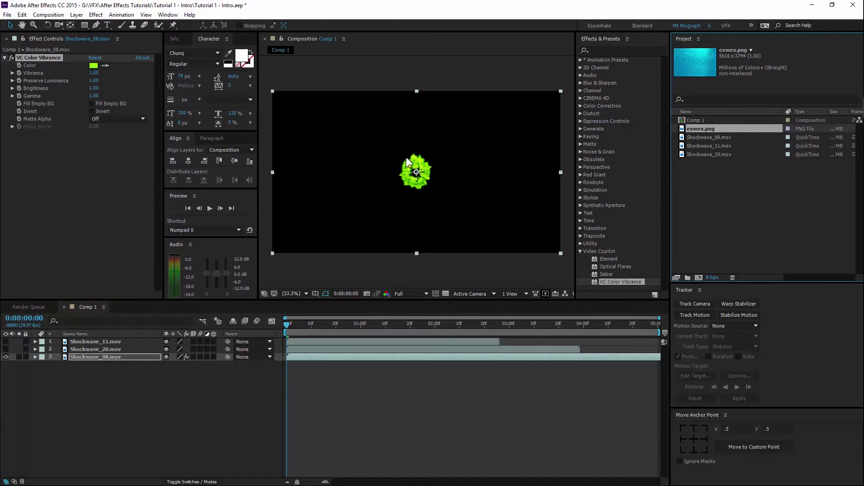
{"action": "left_click", "coordinate": [714, 137]}
{"action": "left_click", "coordinate": [714, 154], "text": "shift"}
{"action": "left_click", "coordinate": [723, 177]}
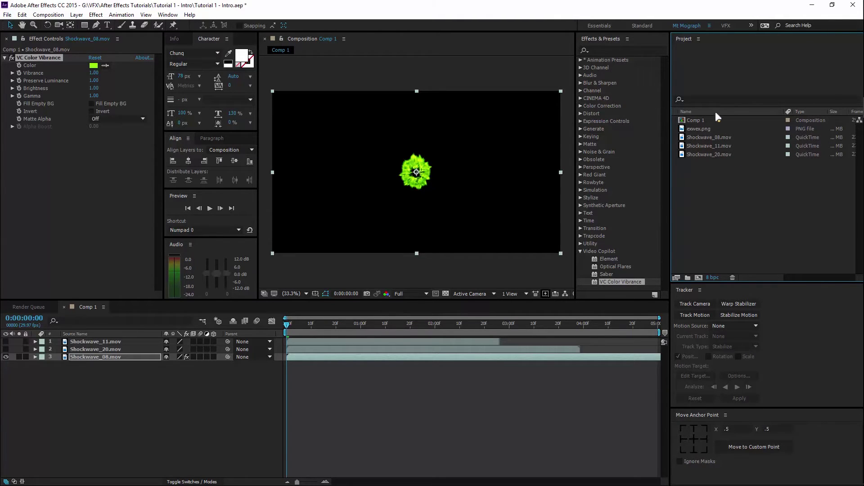
{"action": "left_click", "coordinate": [708, 130]}
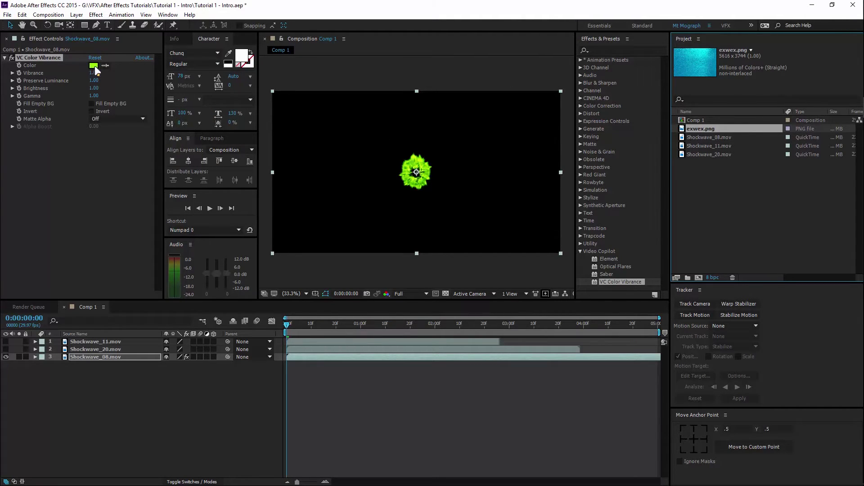
{"action": "left_click_drag", "start_coordinate": [720, 128], "coordinate": [418, 173]}
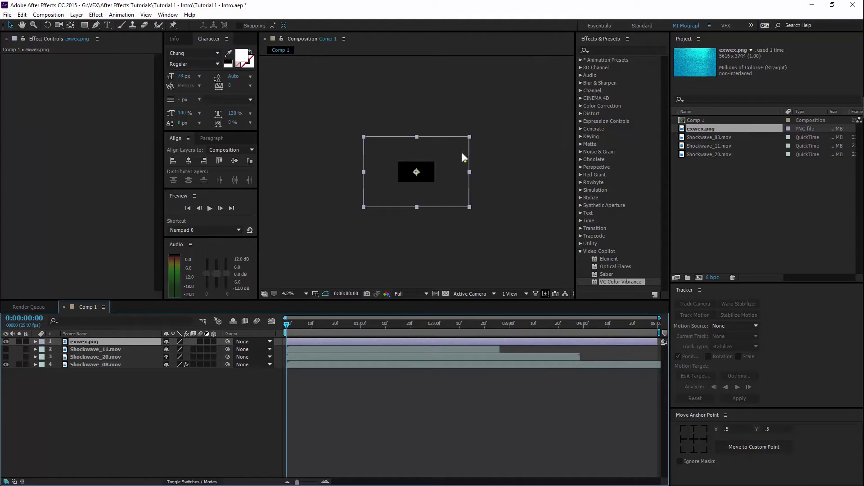
Fit exwex.png to the comp size and scale it up to fill the frame.
{"action": "key", "text": "ctrl+alt+f"}
{"action": "scroll", "coordinate": [427, 161], "scroll_direction": "up", "scroll_amount": 5}
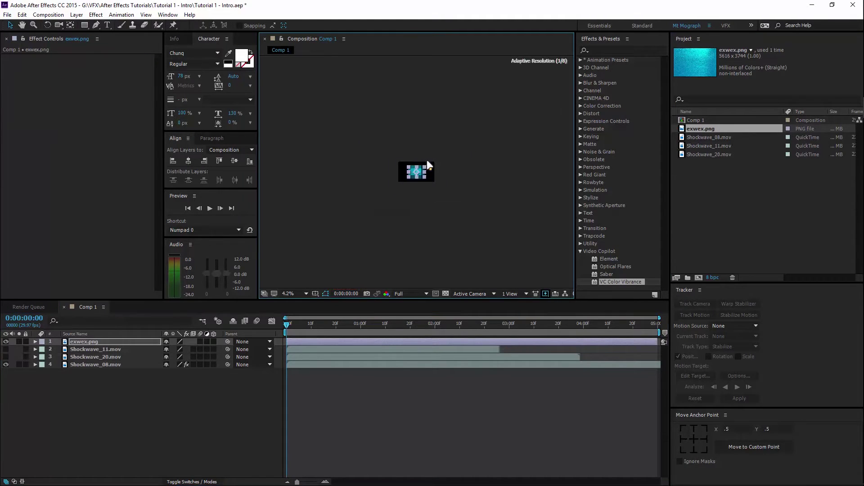
{"action": "scroll", "coordinate": [433, 183], "scroll_direction": "down", "scroll_amount": 2}
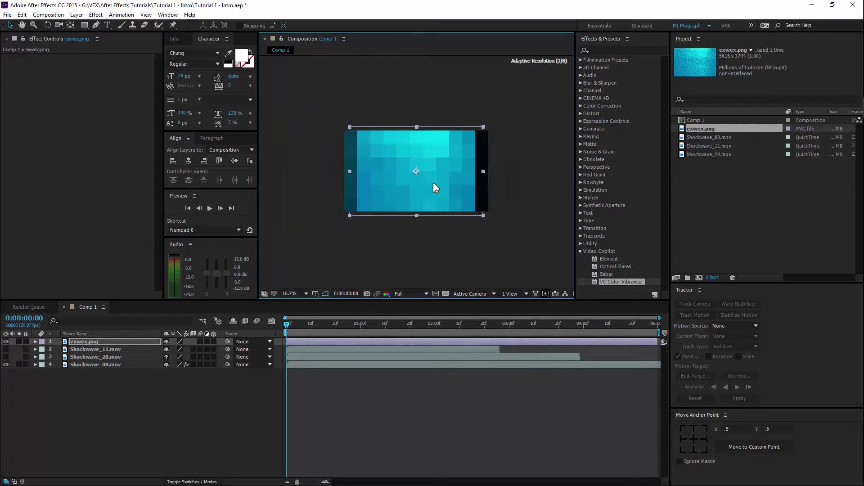
{"action": "left_click_drag", "start_coordinate": [484, 127], "coordinate": [490, 123]}
Set viewer magnification to 33.3% and pick Shockwave_08's Vibrance colour eyedropper.
{"action": "left_click", "coordinate": [293, 295]}
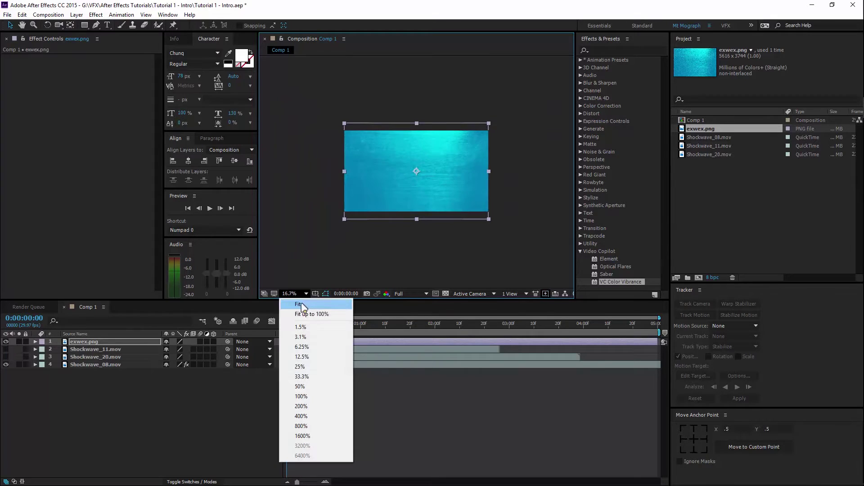
{"action": "left_click", "coordinate": [299, 381]}
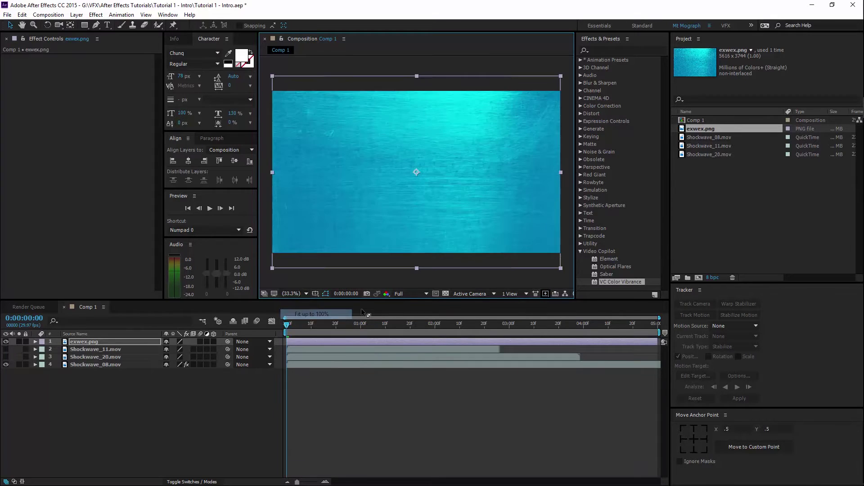
{"action": "left_click", "coordinate": [111, 364]}
{"action": "left_click", "coordinate": [106, 65]}
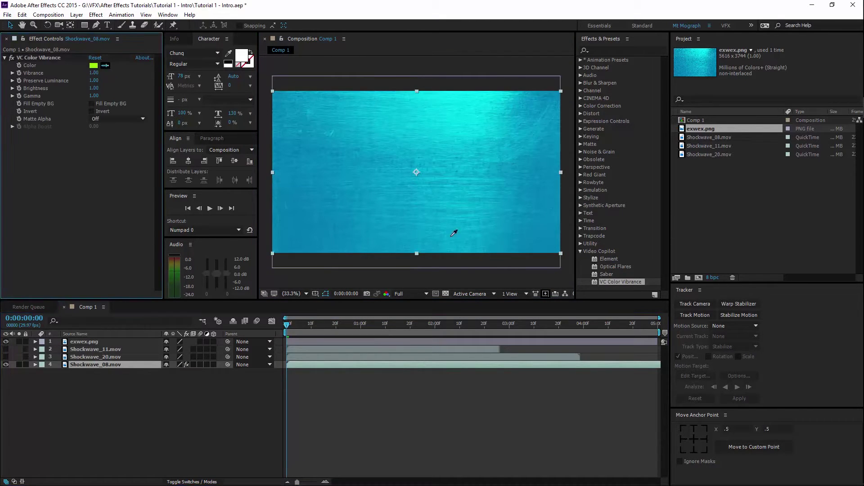
Sample the texture's blue into Shockwave_08's Vibrance colour, hide layers 1–3, and preview the burst.
{"action": "left_click", "coordinate": [350, 189]}
{"action": "left_click", "coordinate": [106, 66]}
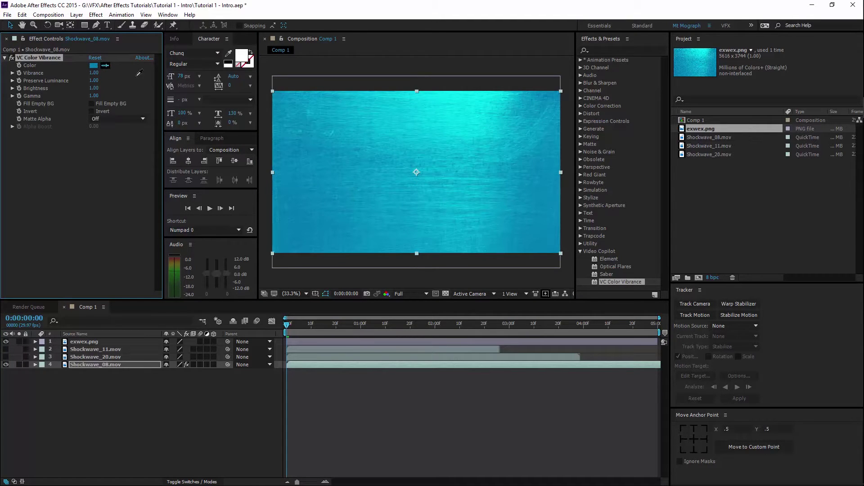
{"action": "left_click", "coordinate": [340, 169]}
{"action": "left_click_drag", "start_coordinate": [6, 342], "coordinate": [5, 357]}
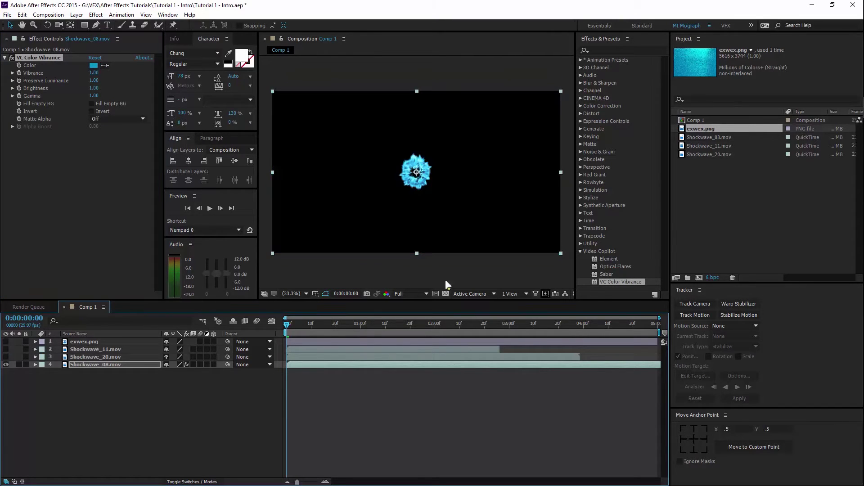
{"action": "left_click_drag", "start_coordinate": [291, 324], "coordinate": [209, 279]}
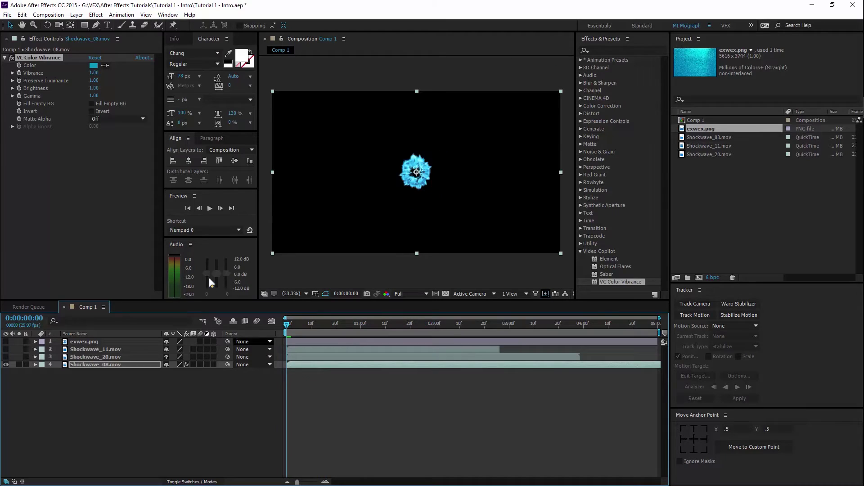
Turn Shockwave_20 and Shockwave_11 back on to compare bursts, leaving Shockwave_11 hidden.
{"action": "left_click", "coordinate": [119, 116]}
{"action": "left_click", "coordinate": [123, 207]}
{"action": "left_click", "coordinate": [113, 358]}
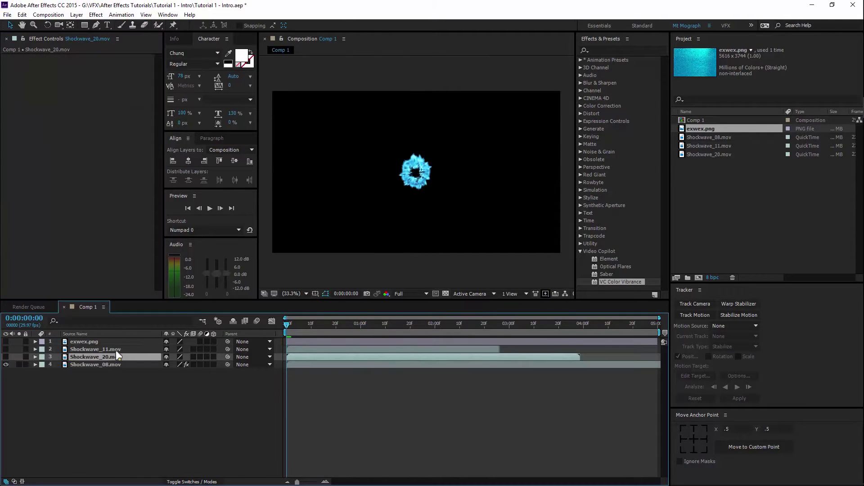
{"action": "left_click", "coordinate": [115, 350]}
{"action": "left_click_drag", "start_coordinate": [6, 357], "coordinate": [6, 349]}
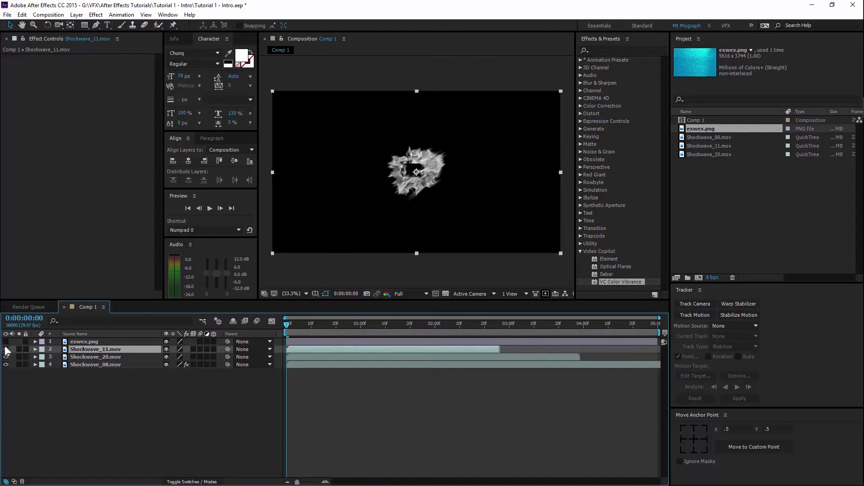
{"action": "left_click", "coordinate": [115, 362]}
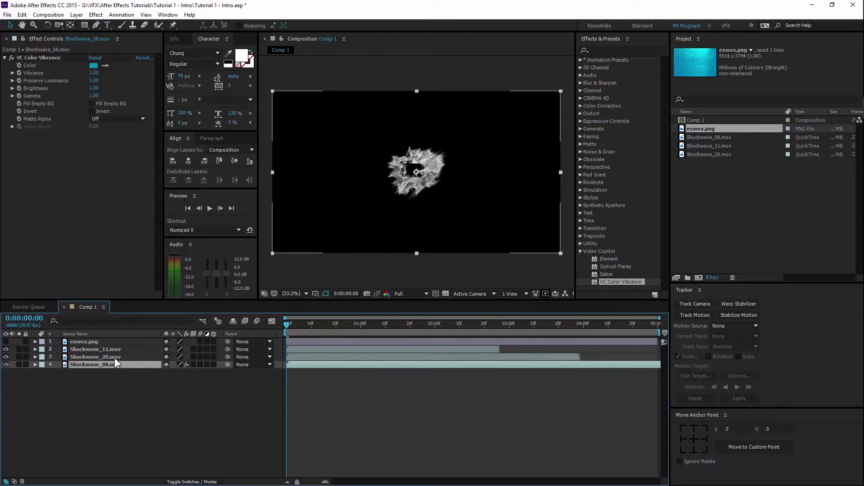
{"action": "left_click", "coordinate": [114, 358]}
{"action": "left_click", "coordinate": [5, 349]}
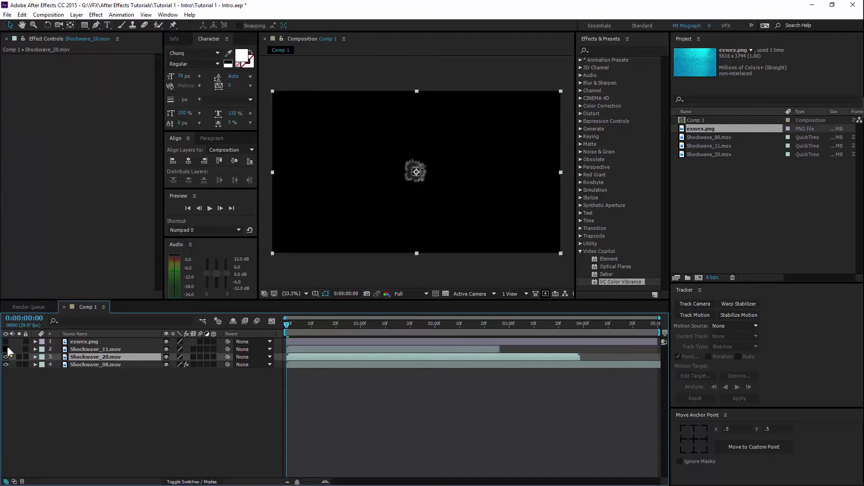
{"action": "left_click", "coordinate": [6, 349]}
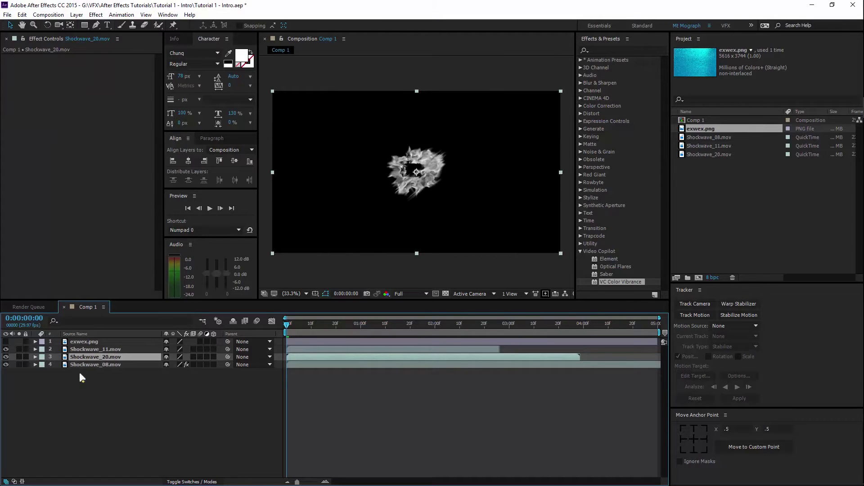
{"action": "left_click", "coordinate": [6, 349]}
Apply VC Color Vibrance to Shockwave_20, tinted cyan 00F0FF with Matte Alpha on.
{"action": "left_click_drag", "start_coordinate": [626, 282], "coordinate": [419, 173]}
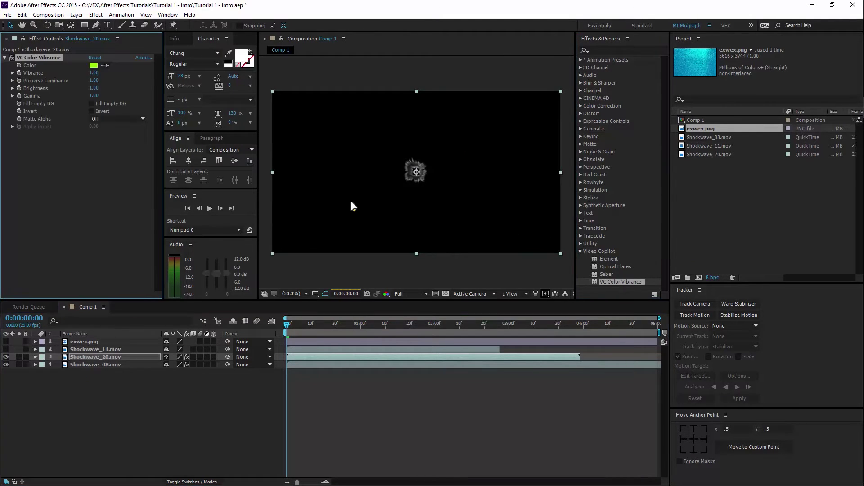
{"action": "left_click", "coordinate": [94, 65]}
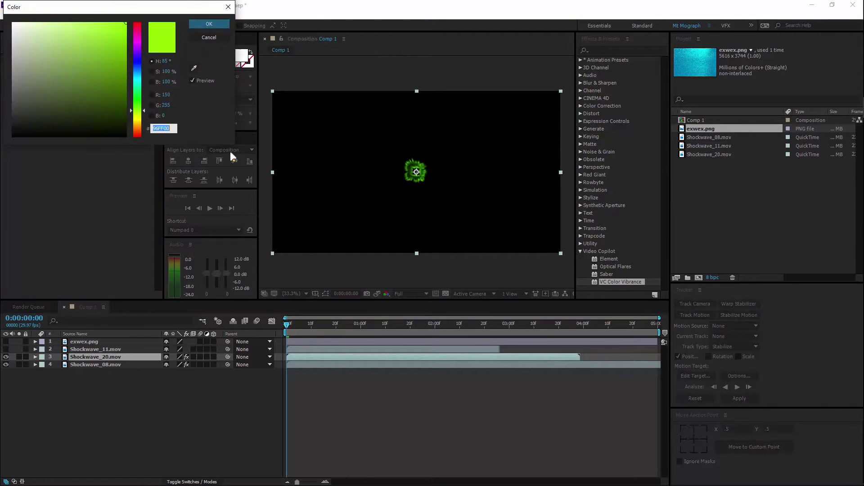
{"action": "mouse_move", "coordinate": [137, 83]}
{"action": "left_mouse_down"}
{"action": "mouse_move", "coordinate": [140, 71]}
{"action": "mouse_move", "coordinate": [144, 79]}
{"action": "left_mouse_up"}
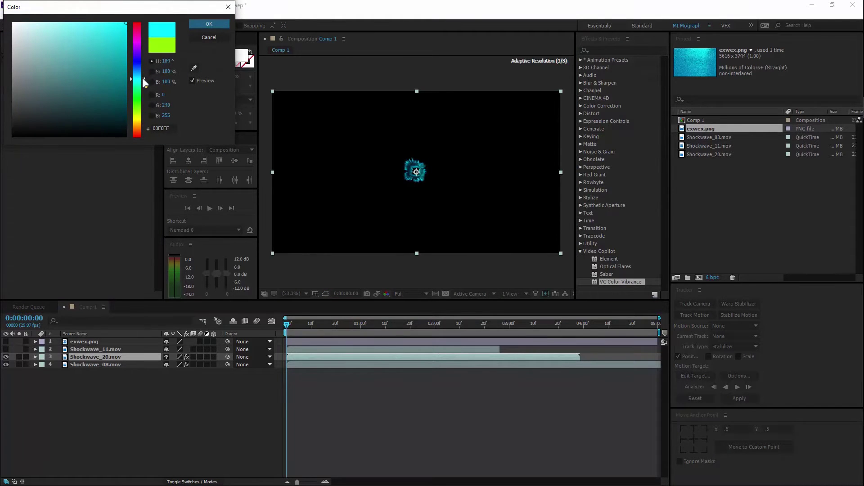
{"action": "left_click", "coordinate": [200, 23]}
{"action": "left_click", "coordinate": [99, 120]}
{"action": "left_click", "coordinate": [119, 139]}
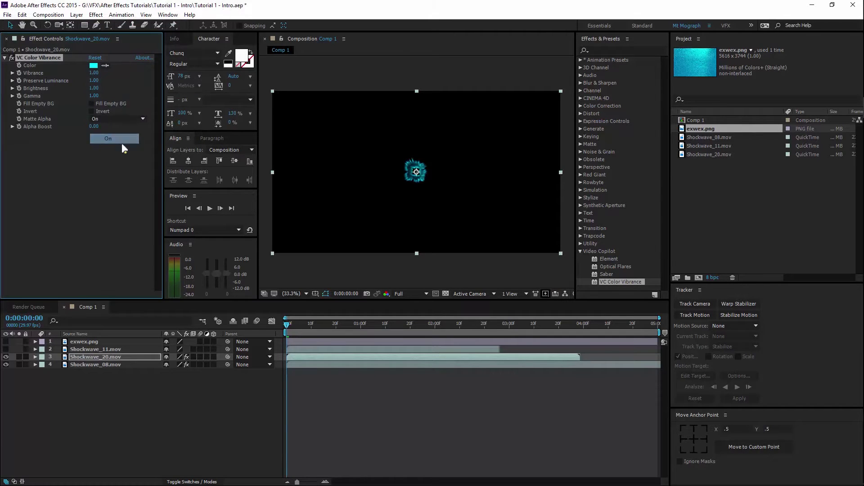
Show Shockwave_11 and give it VC Color Vibrance tinted blue 00AEFF with Matte Alpha on.
{"action": "left_click", "coordinate": [117, 349]}
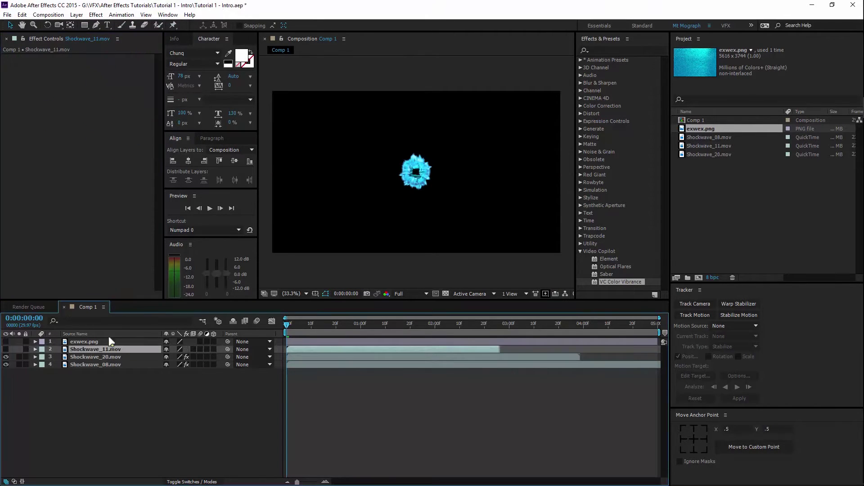
{"action": "left_click", "coordinate": [6, 349]}
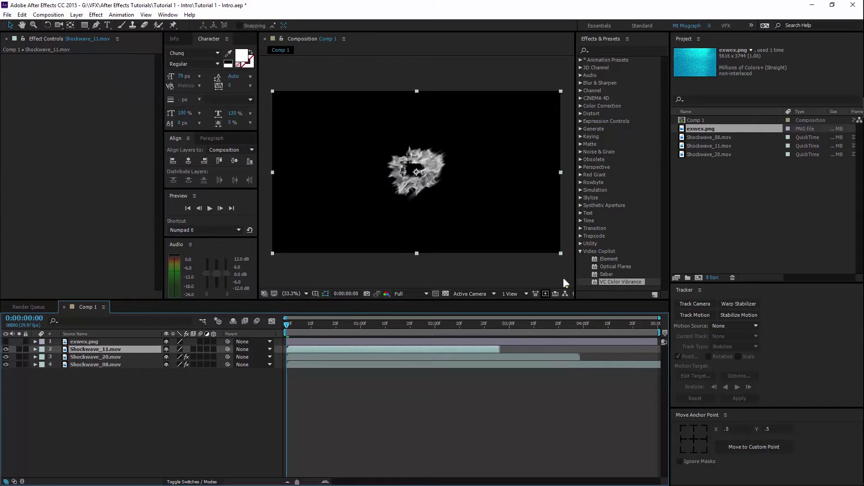
{"action": "double_click", "coordinate": [620, 281]}
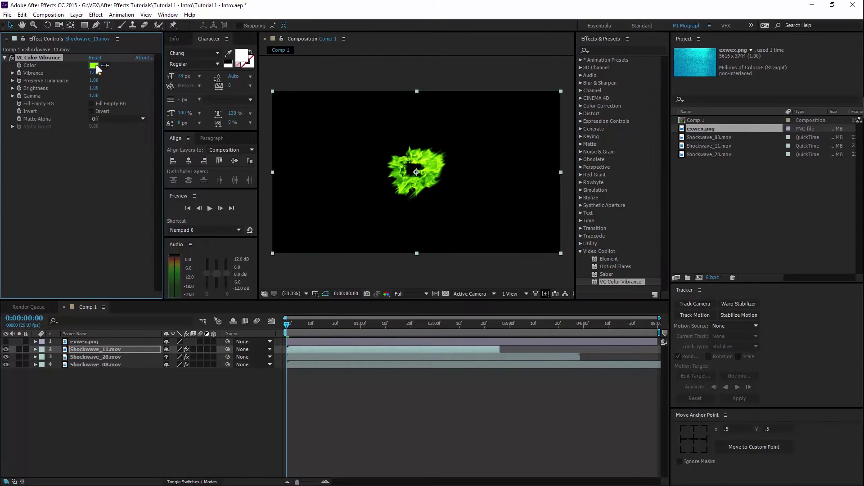
{"action": "left_click", "coordinate": [96, 64]}
{"action": "left_click_drag", "start_coordinate": [144, 96], "coordinate": [142, 74]}
{"action": "left_click", "coordinate": [203, 25]}
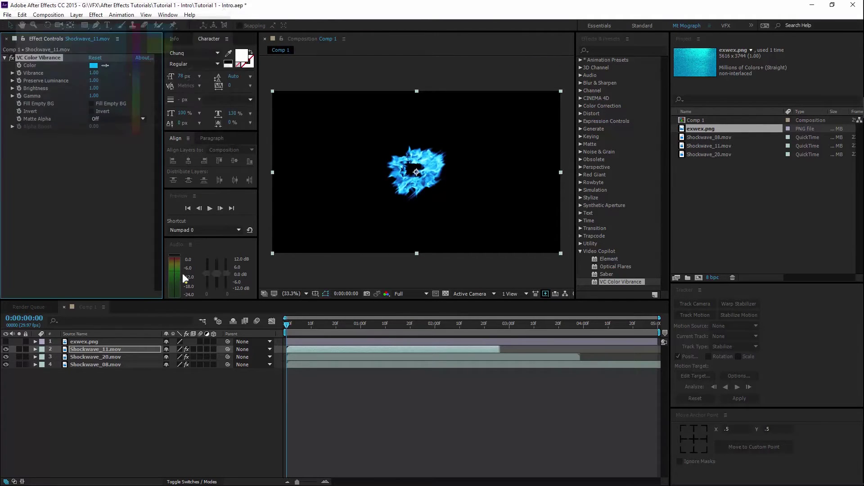
{"action": "left_click", "coordinate": [107, 118]}
{"action": "left_click", "coordinate": [118, 140]}
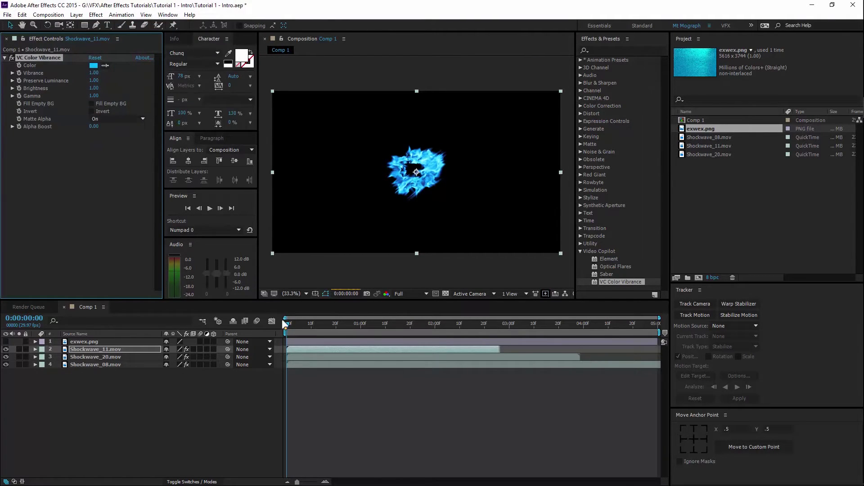
Shift Shockwave_11's Vibrance tint hue to a lighter cyan (hue 191).
{"action": "left_click_drag", "start_coordinate": [289, 323], "coordinate": [338, 323]}
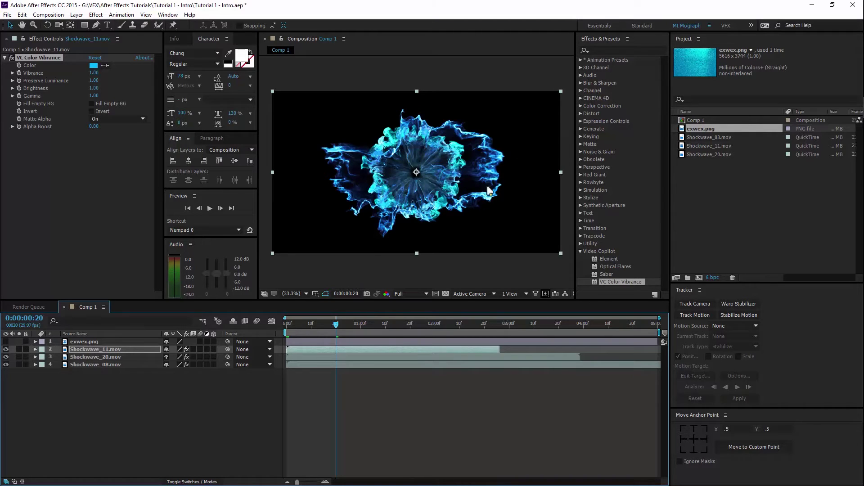
{"action": "left_click", "coordinate": [93, 65]}
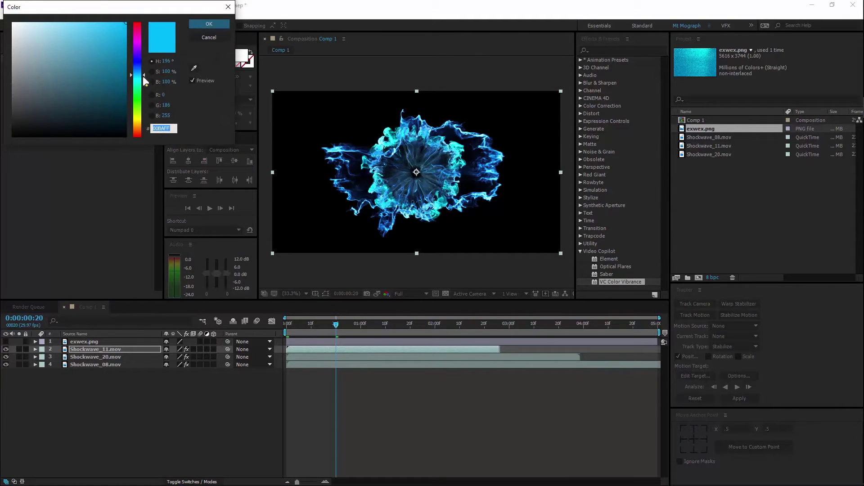
{"action": "left_click", "coordinate": [144, 78]}
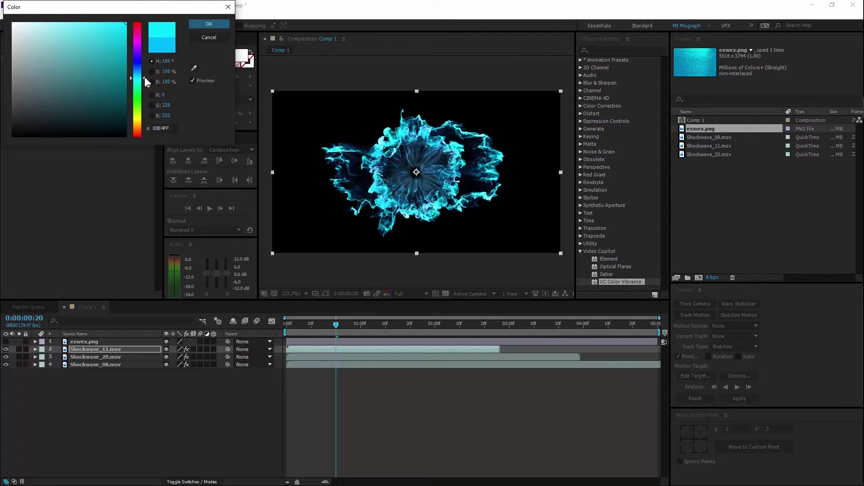
{"action": "left_click", "coordinate": [145, 76]}
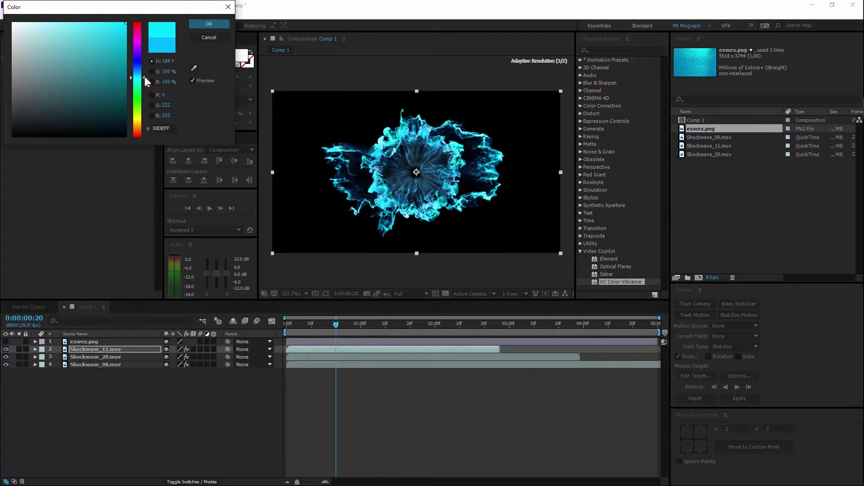
{"action": "left_click", "coordinate": [144, 76]}
{"action": "left_click", "coordinate": [209, 24]}
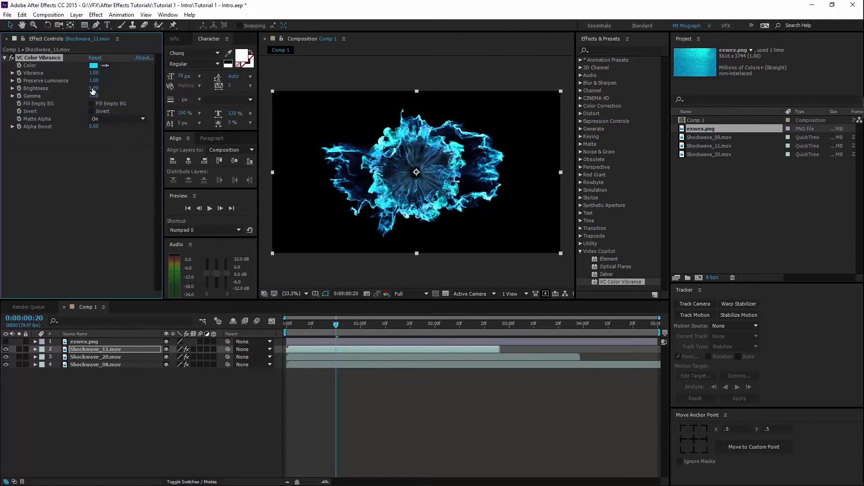
Set Shockwave_20's brightness to 0.78 and Shockwave_11's to 1.11.
{"action": "left_click", "coordinate": [157, 357]}
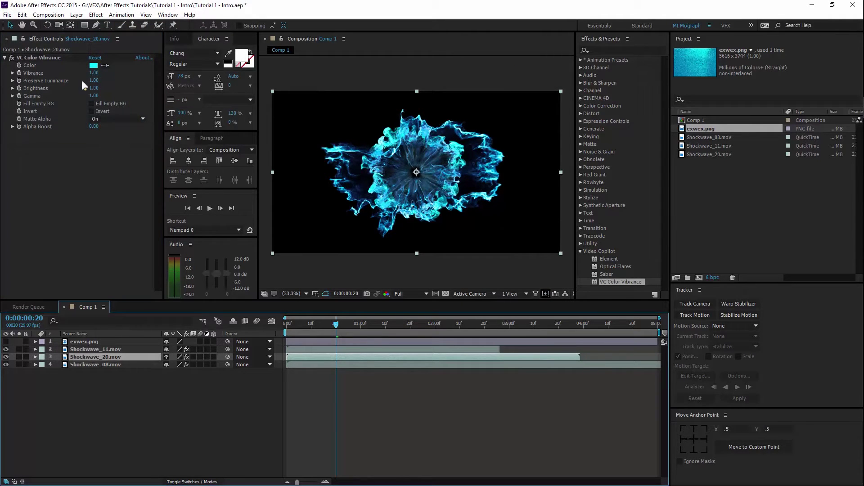
{"action": "left_click_drag", "start_coordinate": [96, 88], "coordinate": [86, 89]}
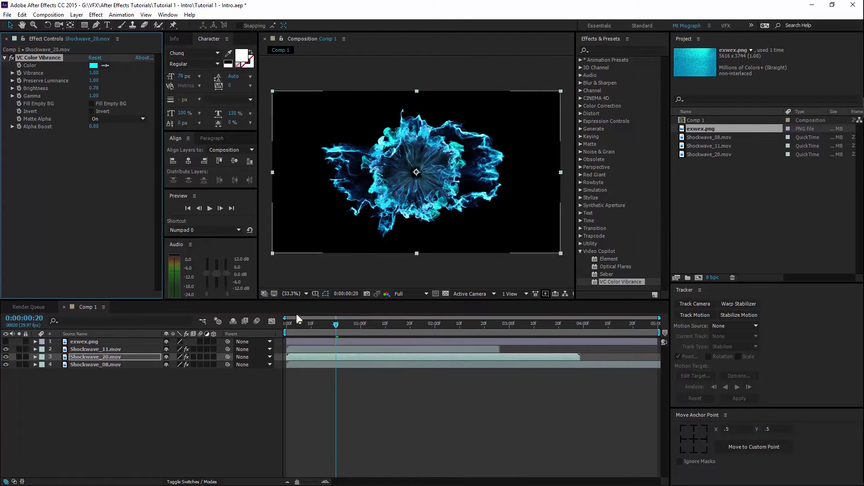
{"action": "left_click", "coordinate": [295, 349]}
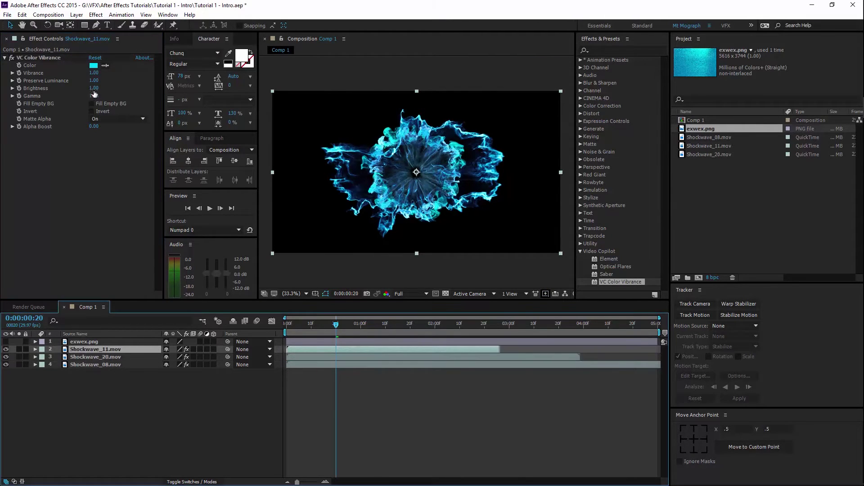
{"action": "left_click_drag", "start_coordinate": [99, 88], "coordinate": [98, 88]}
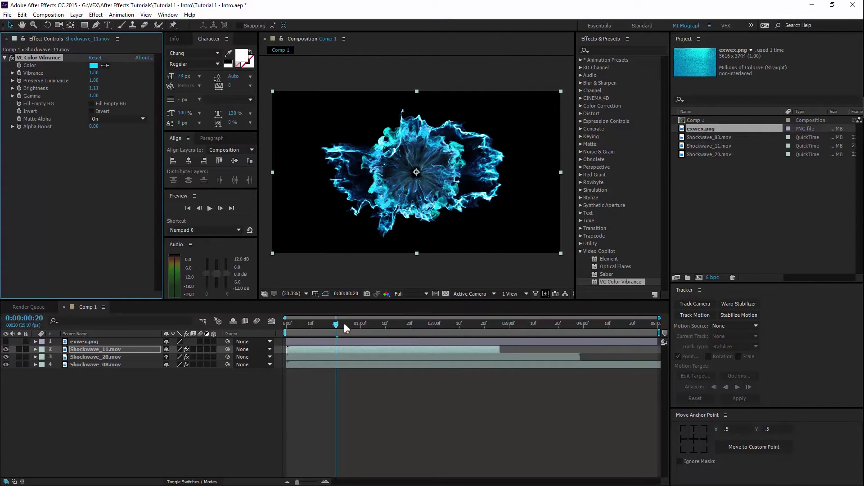
At the timeline start, add 100% Opacity keyframes to Shockwave_11 and Shockwave_20.
{"action": "left_click_drag", "start_coordinate": [337, 324], "coordinate": [287, 320]}
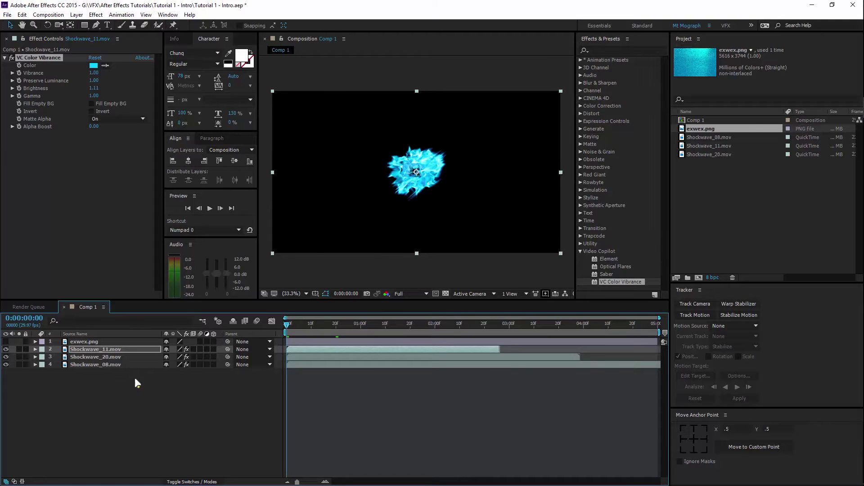
{"action": "left_click", "coordinate": [120, 350]}
{"action": "left_click", "coordinate": [122, 357], "text": "ctrl"}
{"action": "key", "text": "t"}
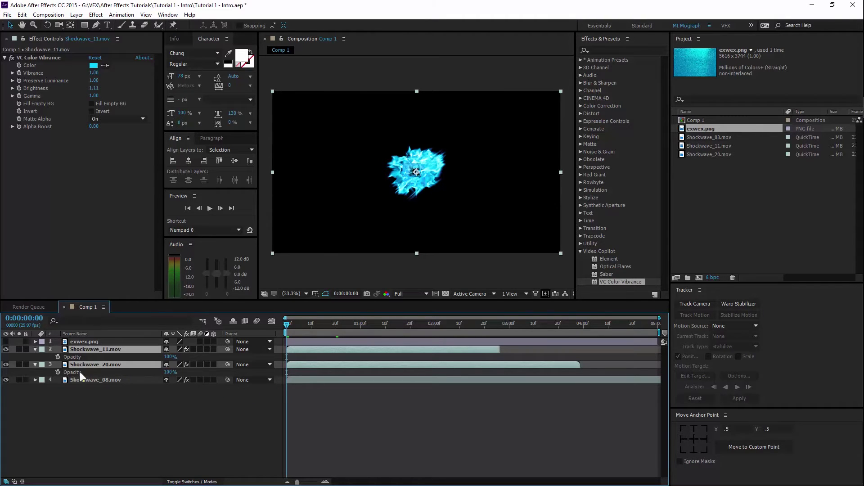
{"action": "left_click", "coordinate": [58, 357]}
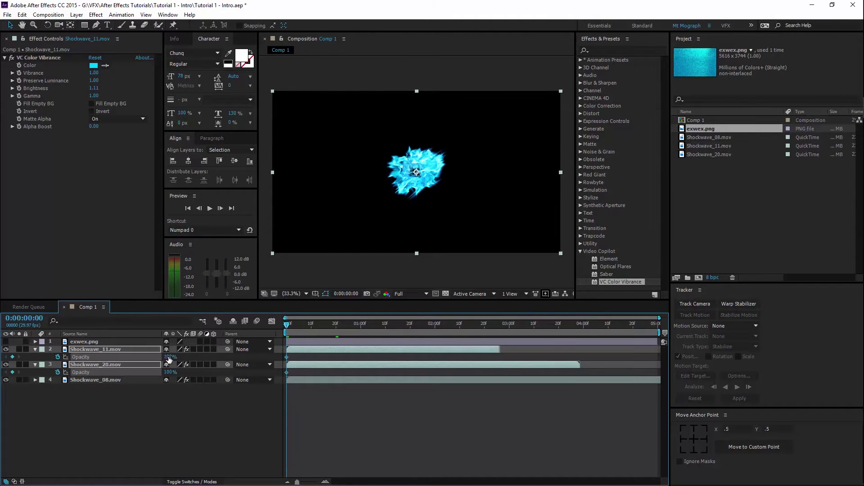
Keyframe both shockwave layers at 0% opacity at frame 0 and 100% at frame 10.
{"action": "left_click_drag", "start_coordinate": [168, 359], "coordinate": [121, 358]}
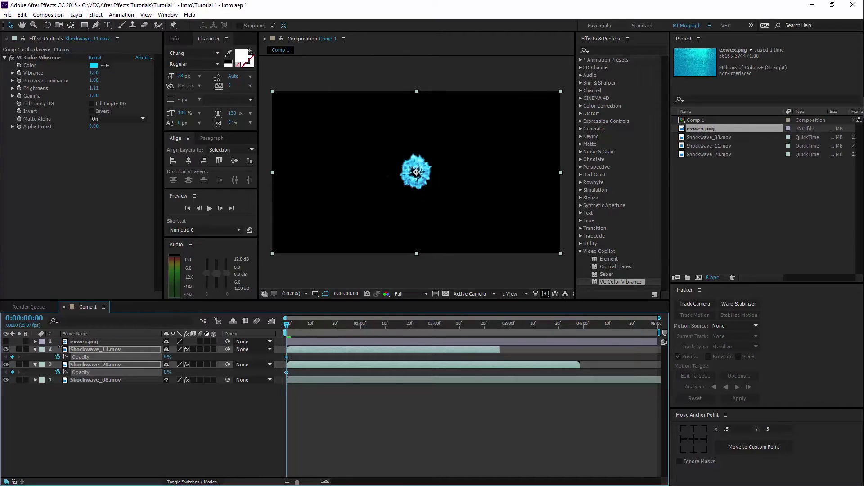
{"action": "key", "text": "shift+Page_Down"}
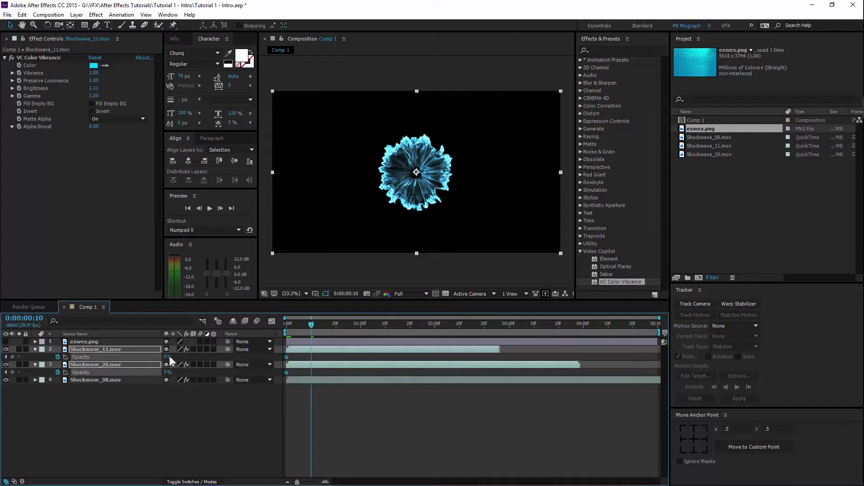
{"action": "left_click_drag", "start_coordinate": [280, 357], "coordinate": [486, 447]}
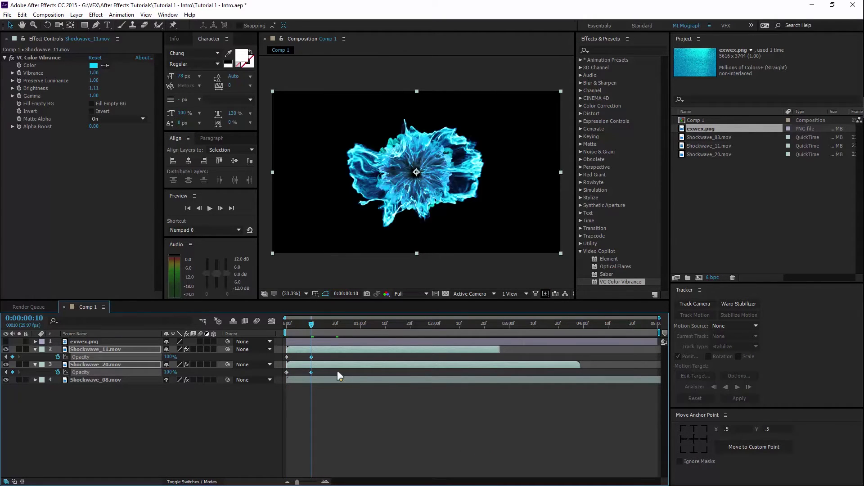
{"action": "left_click_drag", "start_coordinate": [312, 317], "coordinate": [299, 324]}
Set preview resolution to Quarter, check the fade, and collapse the opacity properties.
{"action": "left_click", "coordinate": [417, 347]}
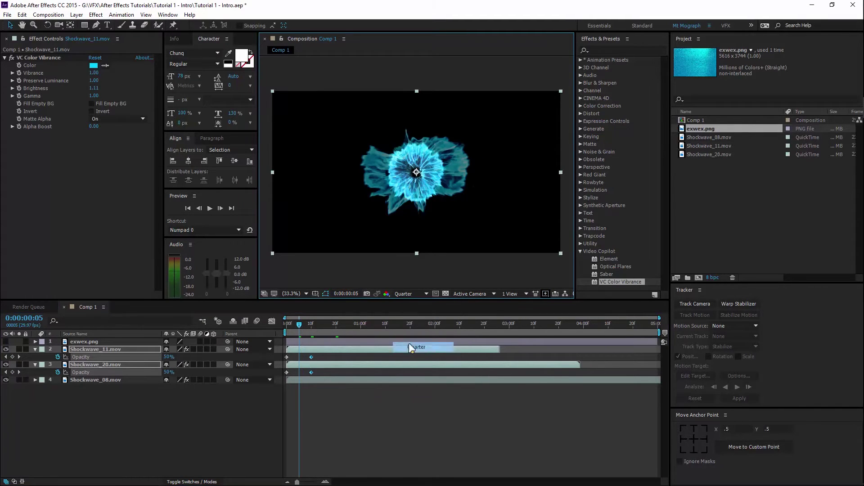
{"action": "left_click", "coordinate": [291, 321]}
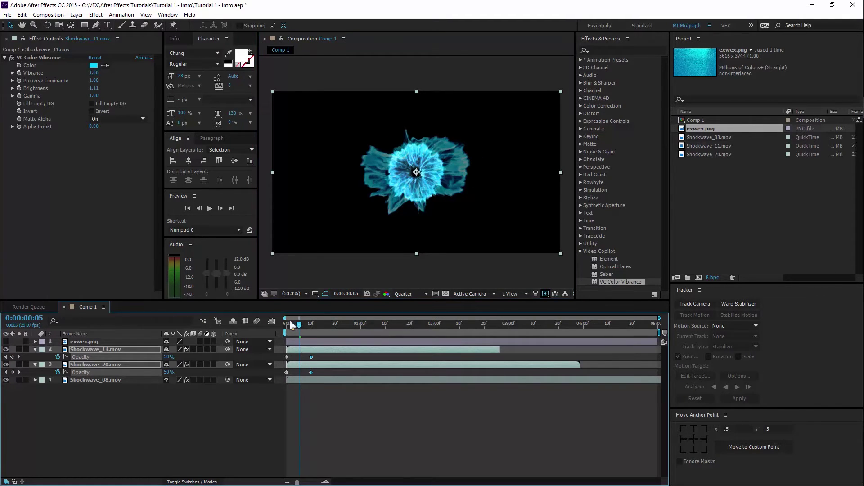
{"action": "mouse_move", "coordinate": [290, 320]}
{"action": "left_mouse_down"}
{"action": "mouse_move", "coordinate": [334, 322]}
{"action": "mouse_move", "coordinate": [282, 327]}
{"action": "left_mouse_up"}
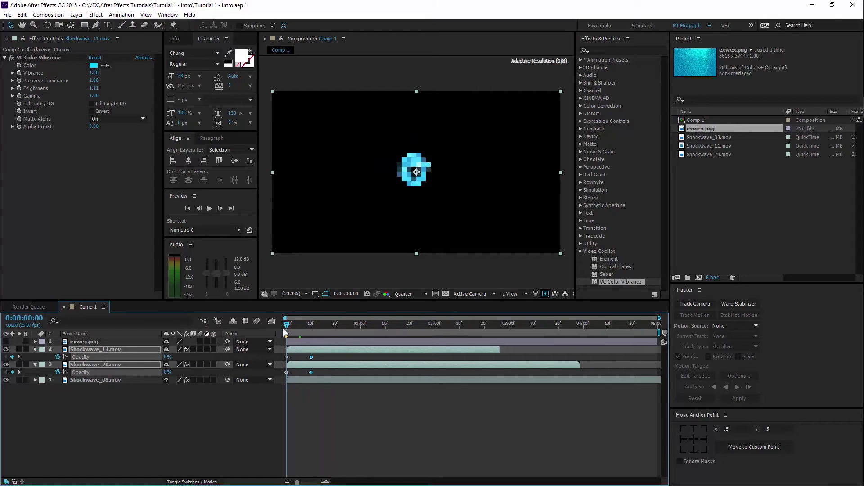
{"action": "left_click", "coordinate": [86, 341]}
{"action": "left_click", "coordinate": [197, 448]}
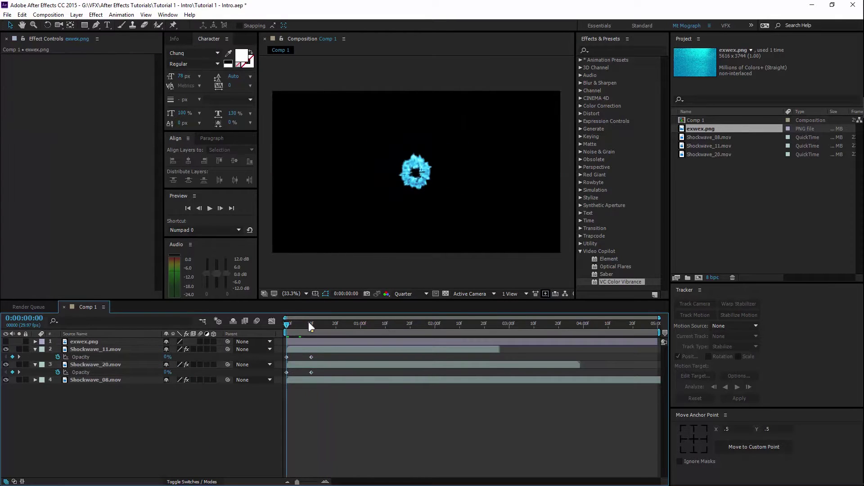
{"action": "left_click", "coordinate": [83, 349]}
{"action": "left_click", "coordinate": [92, 365], "text": "ctrl"}
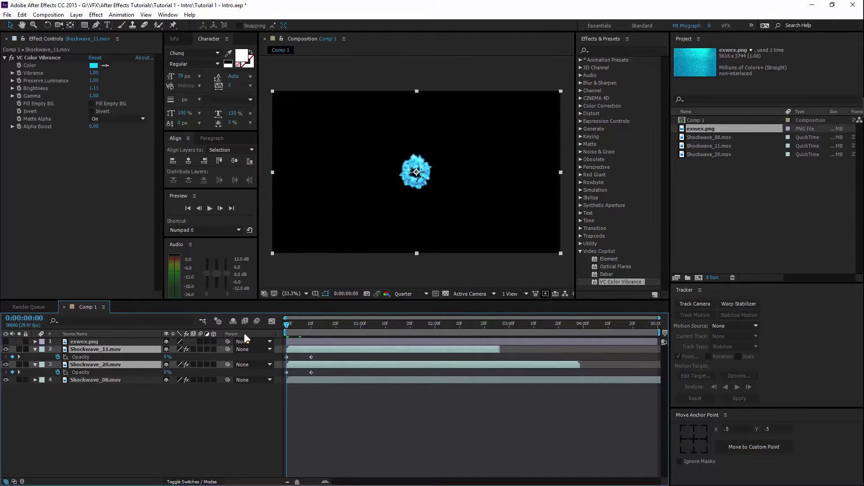
{"action": "key", "text": "u"}
{"action": "left_click", "coordinate": [184, 412]}
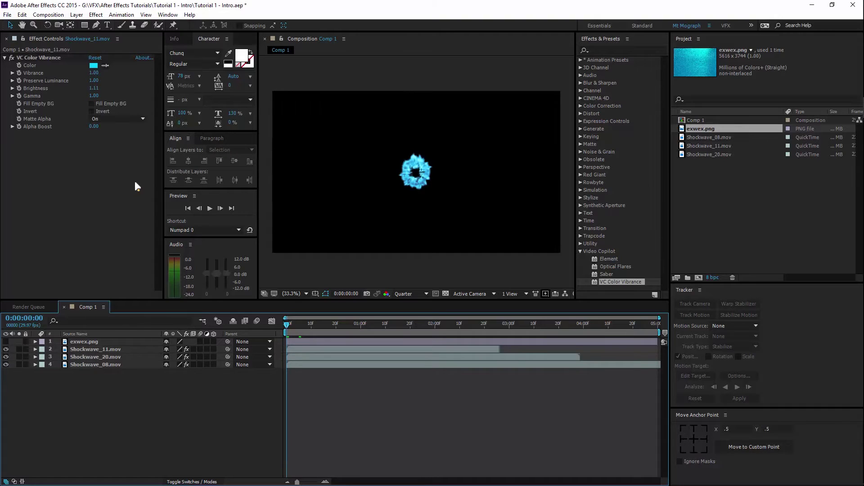
Create an 'Intro' text layer in Comp 1 and select its text.
{"action": "left_click", "coordinate": [106, 26]}
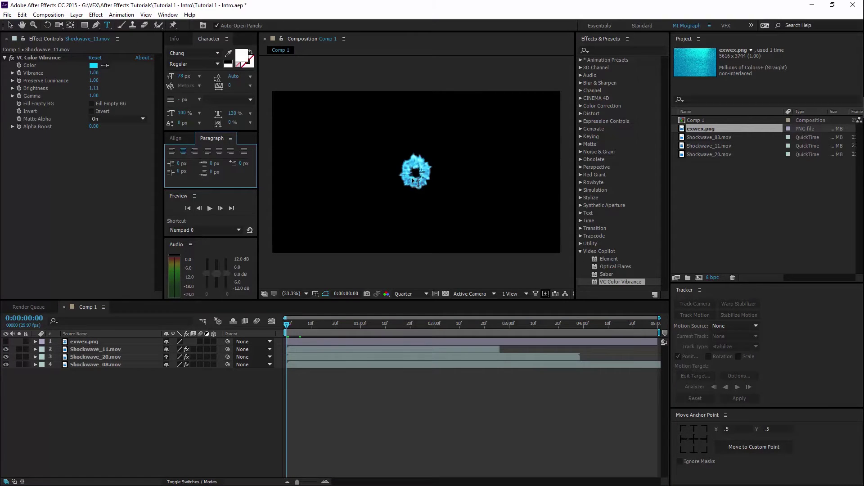
{"action": "left_click", "coordinate": [385, 180]}
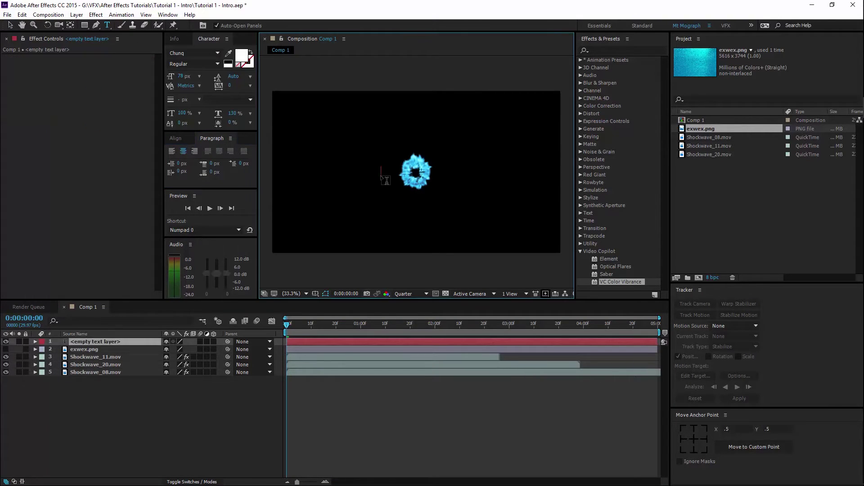
{"action": "type", "text": "Intro"}
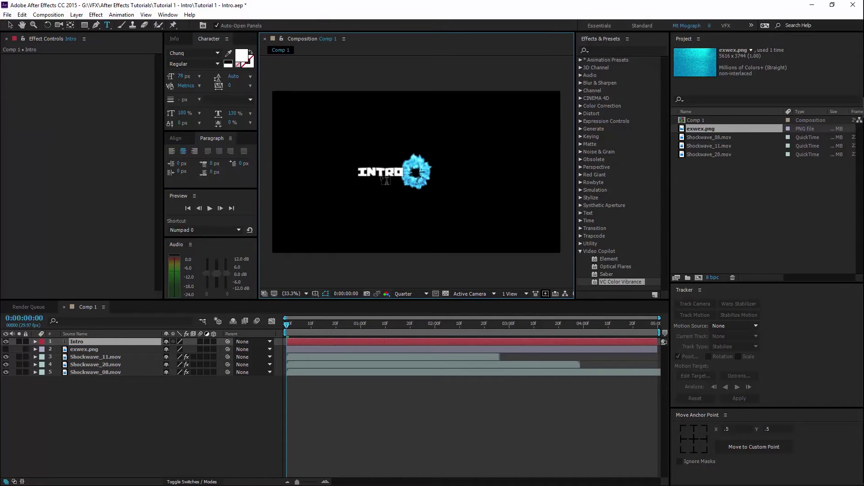
{"action": "key", "text": "ctrl+a"}
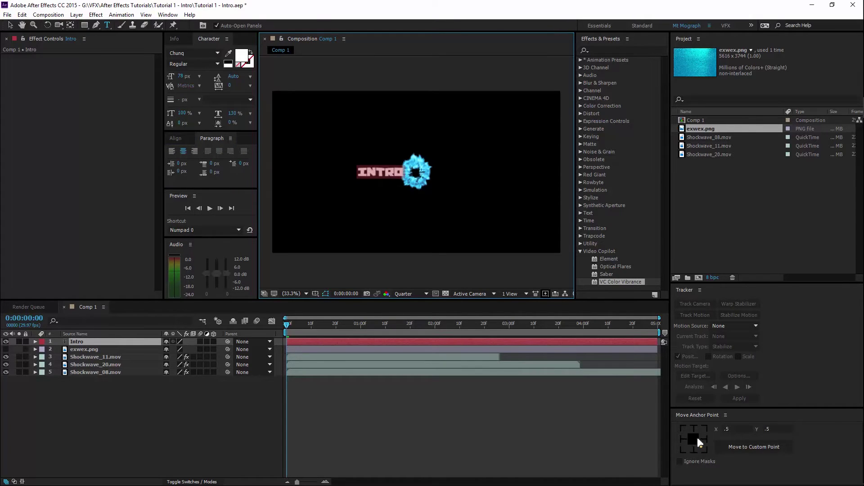
Enlarge the INTRO font, centre its anchor point, and align it to the comp centre.
{"action": "left_click", "coordinate": [699, 439]}
{"action": "left_click", "coordinate": [176, 139]}
{"action": "left_click", "coordinate": [176, 162]}
{"action": "left_click", "coordinate": [189, 161]}
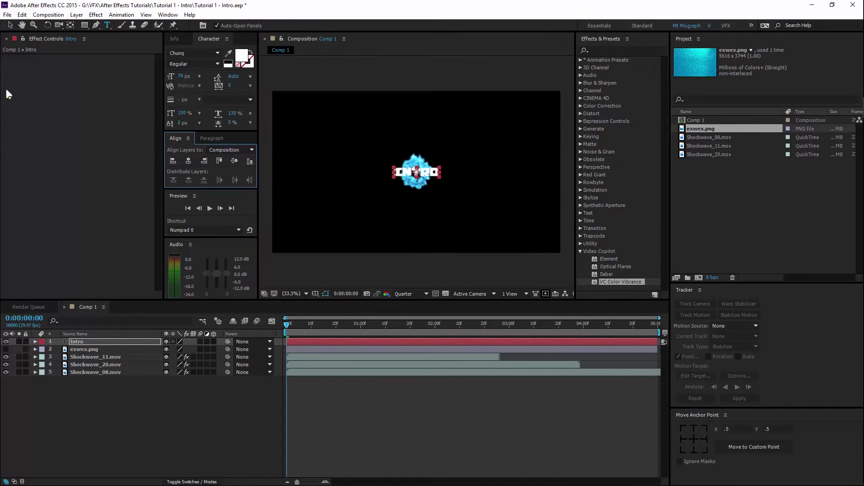
{"action": "left_click_drag", "start_coordinate": [179, 76], "coordinate": [310, 71]}
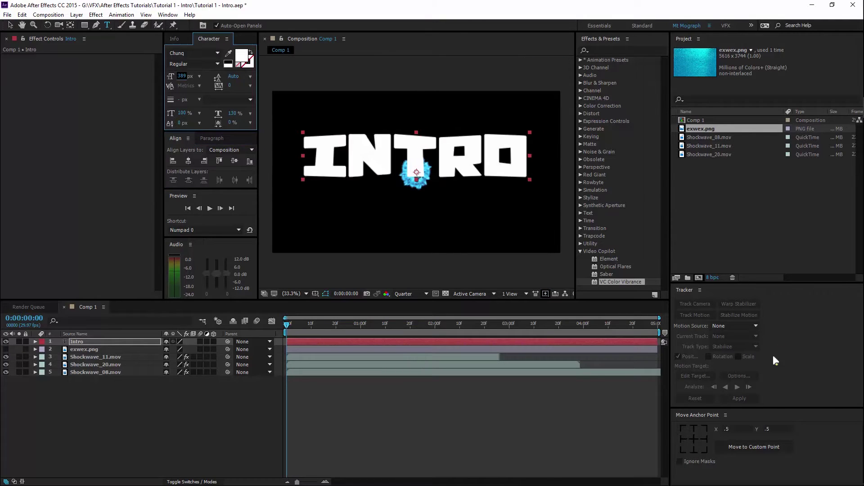
{"action": "left_click", "coordinate": [694, 439]}
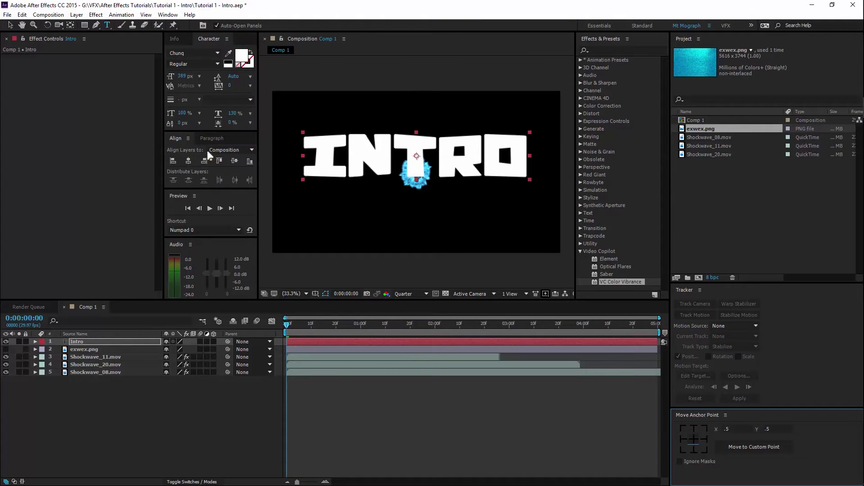
{"action": "left_click", "coordinate": [234, 161]}
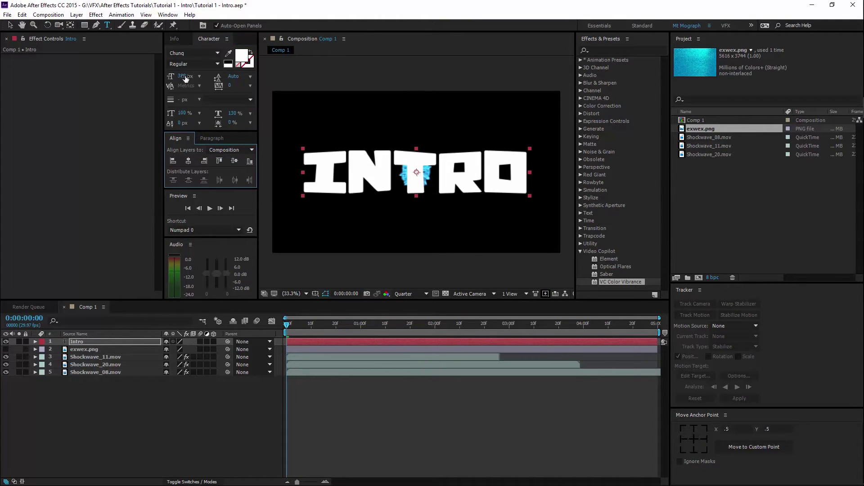
Shrink the font to 259 px, re-centre the anchor, and align INTRO horizontally and vertically.
{"action": "left_click_drag", "start_coordinate": [186, 79], "coordinate": [131, 85]}
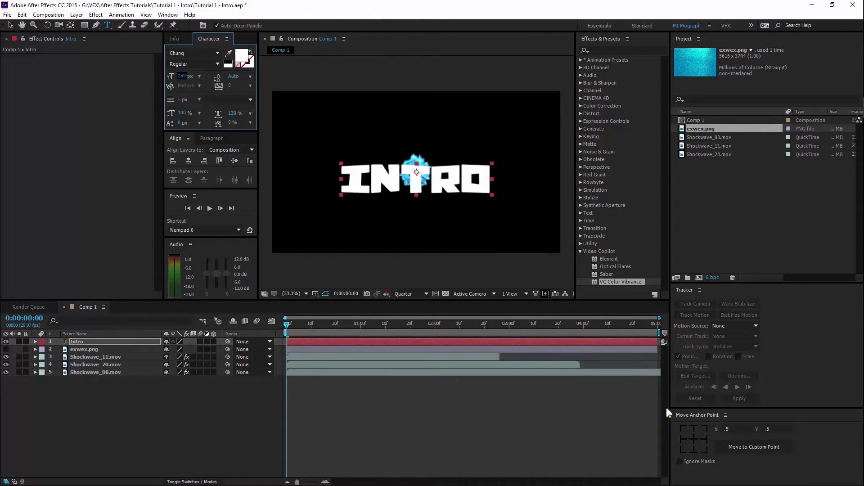
{"action": "left_click", "coordinate": [693, 438]}
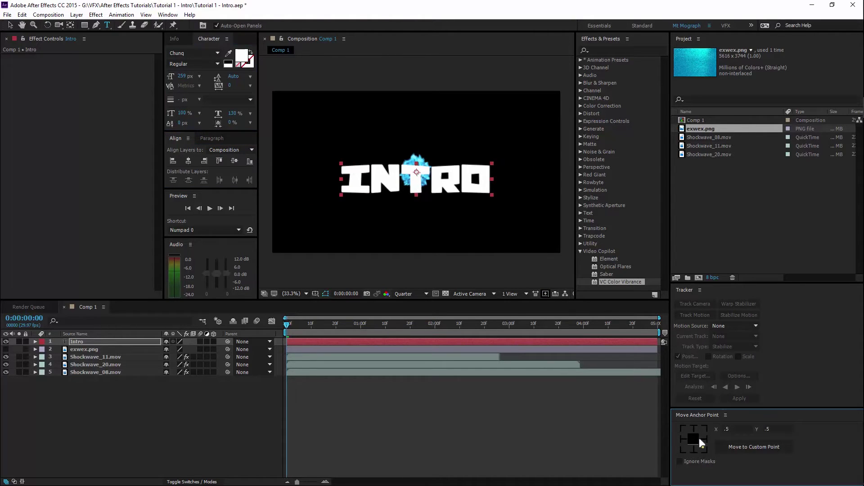
{"action": "left_click", "coordinate": [173, 161]}
{"action": "left_click", "coordinate": [188, 160]}
{"action": "left_click", "coordinate": [234, 160]}
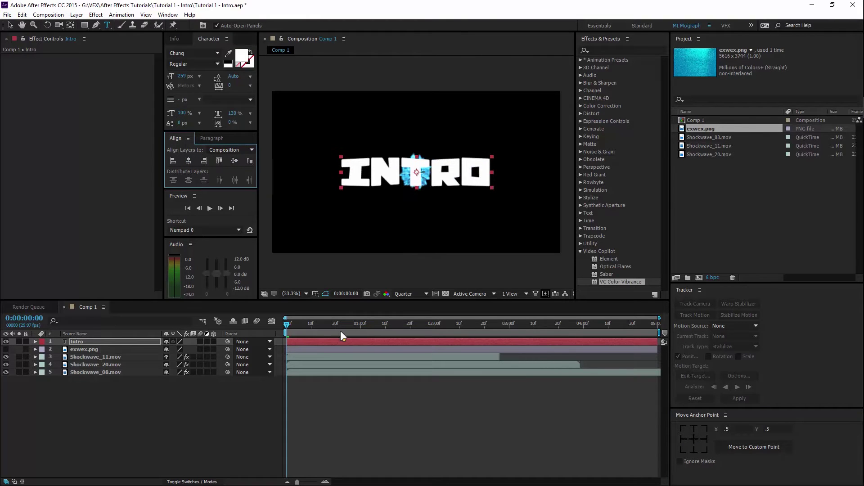
At 1:12, show the TrkMat column and try alpha, luma and inverted mattes on exwex.png.
{"action": "left_click_drag", "start_coordinate": [305, 325], "coordinate": [390, 336]}
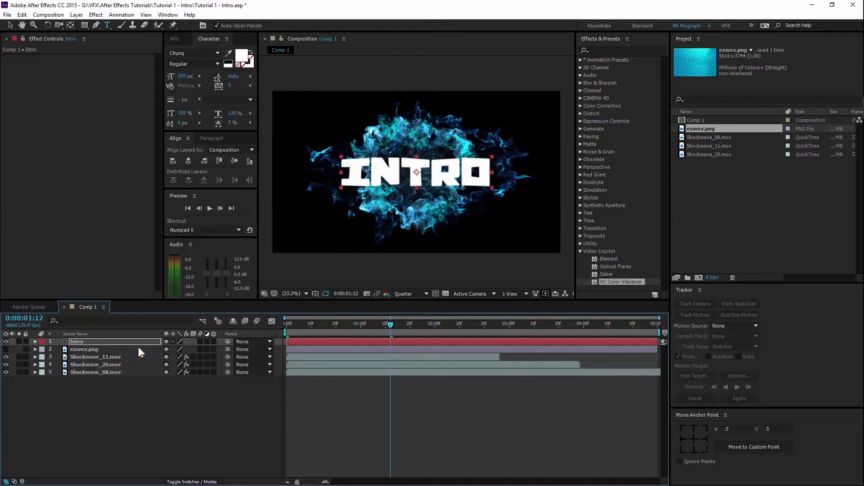
{"action": "left_click", "coordinate": [192, 482]}
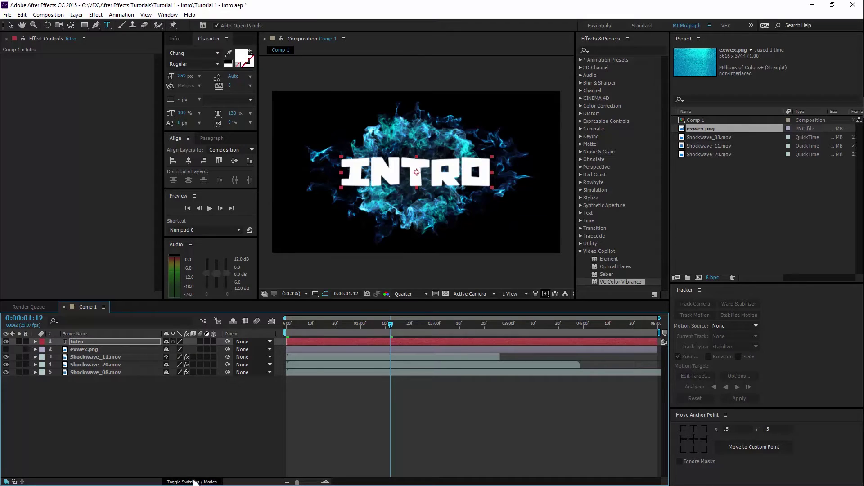
{"action": "left_click", "coordinate": [218, 350]}
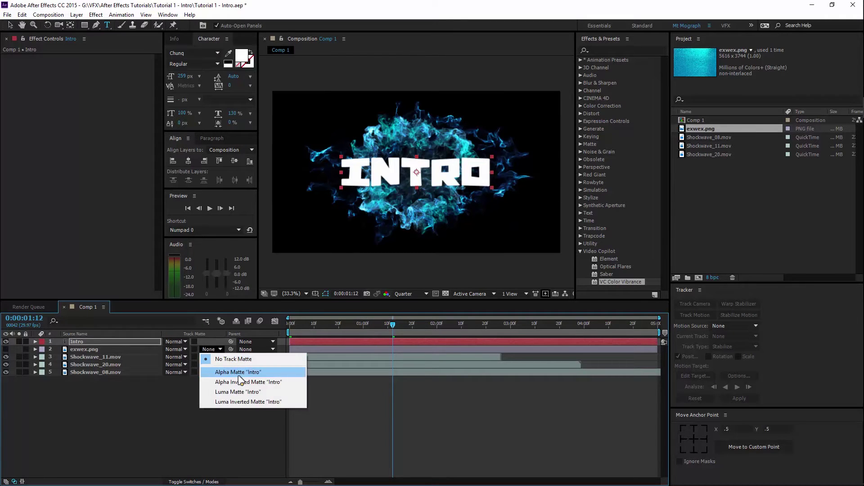
{"action": "left_click", "coordinate": [238, 372]}
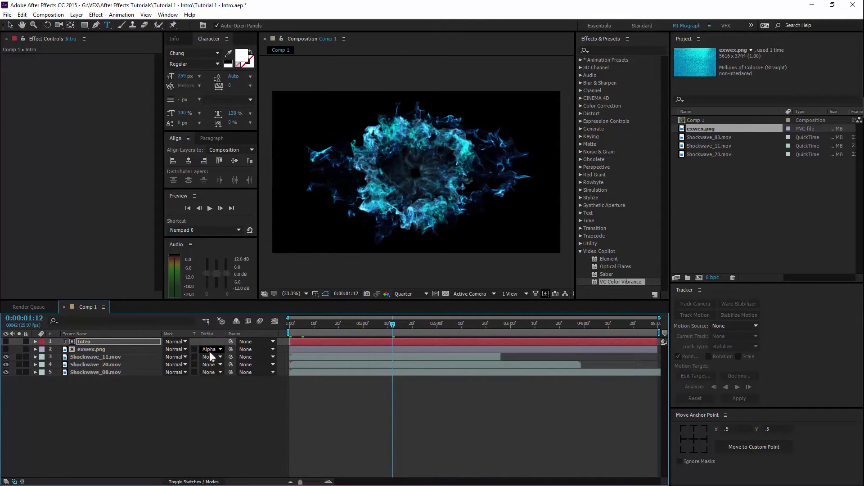
{"action": "left_click", "coordinate": [211, 350]}
{"action": "left_click", "coordinate": [228, 393]}
{"action": "left_click", "coordinate": [214, 349]}
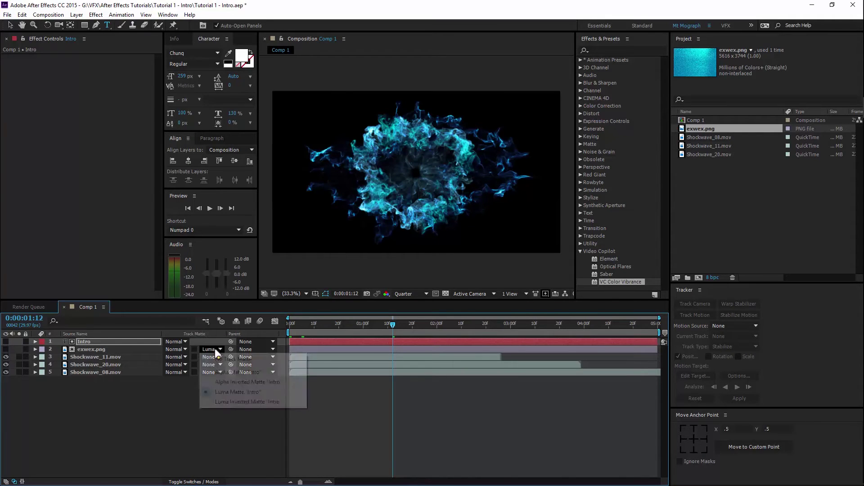
{"action": "left_click", "coordinate": [228, 382]}
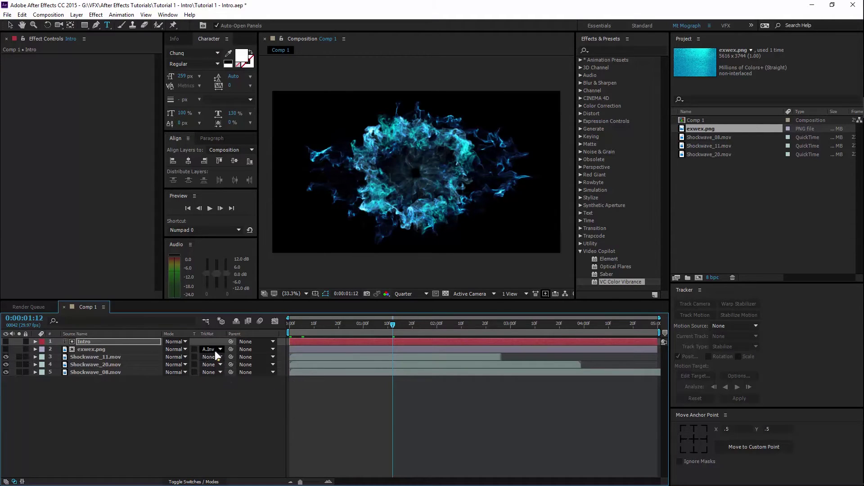
{"action": "left_click", "coordinate": [214, 350]}
{"action": "left_click", "coordinate": [223, 360]}
Show both layers, move Intro below exwex.png, and test alpha and luma mattes before removing them.
{"action": "left_click", "coordinate": [5, 350]}
{"action": "left_click", "coordinate": [5, 342]}
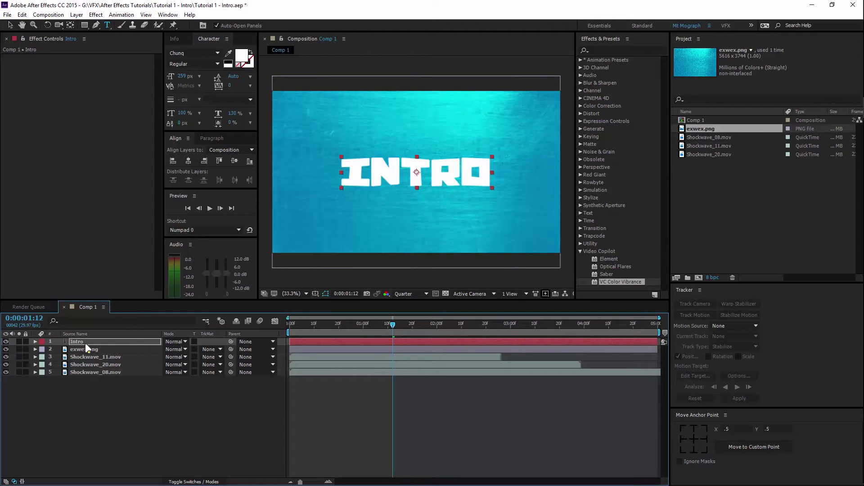
{"action": "left_click_drag", "start_coordinate": [85, 343], "coordinate": [94, 354]}
{"action": "left_click", "coordinate": [211, 349]}
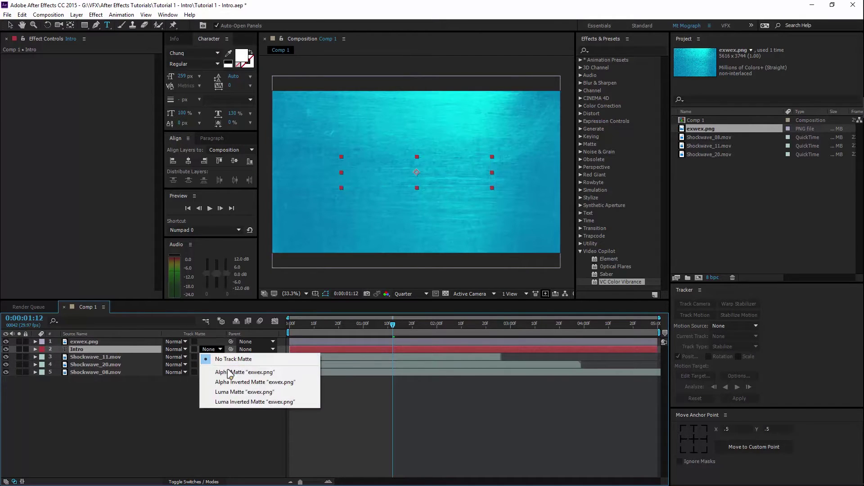
{"action": "left_click", "coordinate": [228, 371]}
{"action": "left_click", "coordinate": [211, 350]}
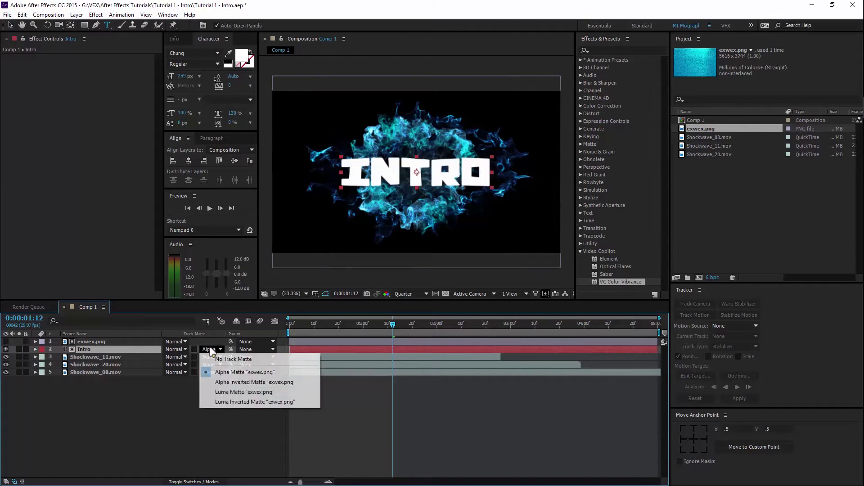
{"action": "left_click", "coordinate": [226, 393]}
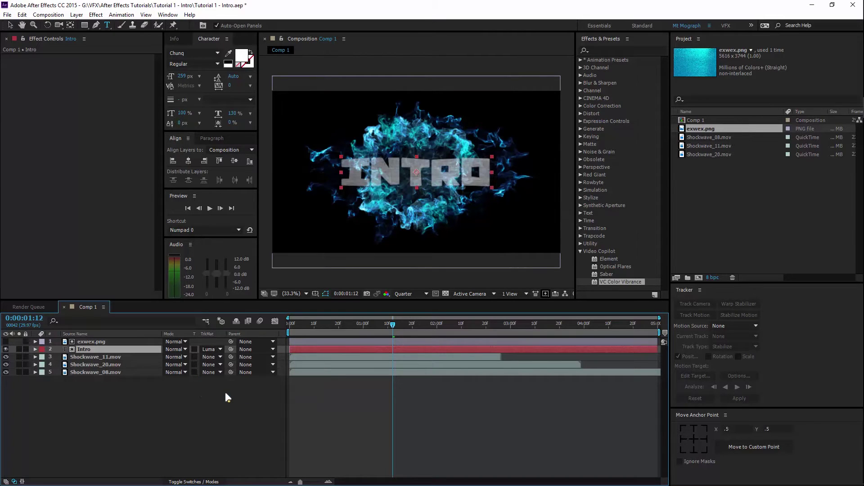
{"action": "left_click", "coordinate": [211, 349]}
{"action": "left_click", "coordinate": [220, 359]}
Move exwex.png below Intro and set its TrkMat to Alpha Matte "Intro".
{"action": "left_click", "coordinate": [112, 342]}
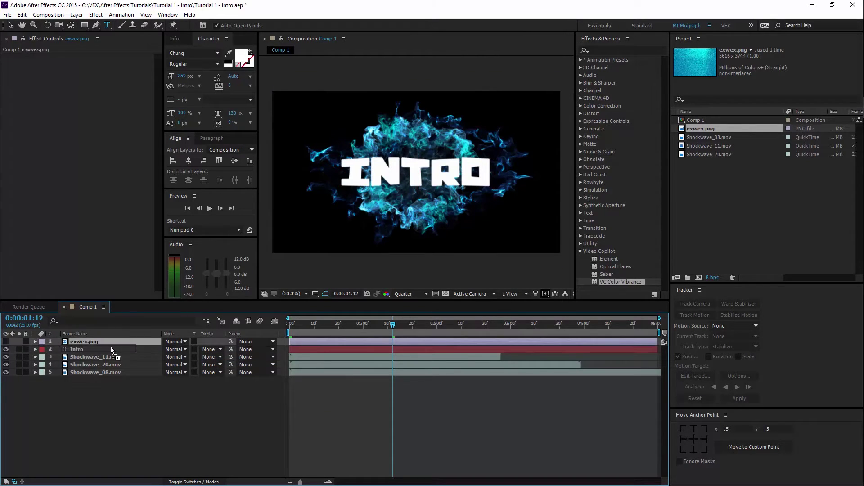
{"action": "left_click", "coordinate": [104, 342]}
{"action": "left_click_drag", "start_coordinate": [105, 339], "coordinate": [107, 349]}
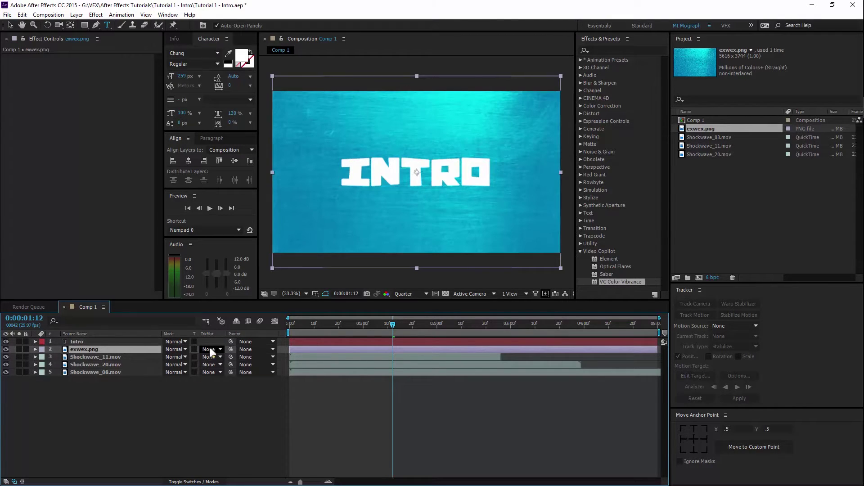
{"action": "left_click", "coordinate": [210, 349]}
{"action": "left_click", "coordinate": [231, 373]}
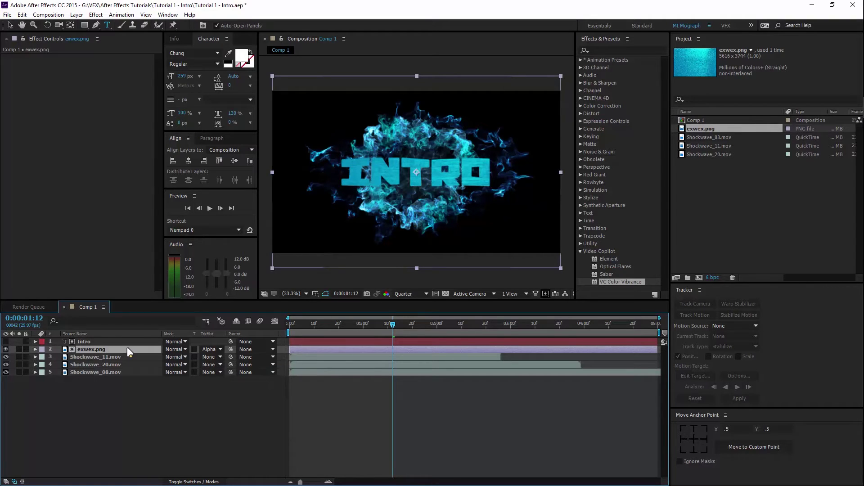
Scrub exwex.png's Position Y from 540 to 810, giving 960.0, 810.0.
{"action": "key", "text": "p"}
{"action": "left_click_drag", "start_coordinate": [183, 356], "coordinate": [293, 356]}
{"action": "key", "text": "Return"}
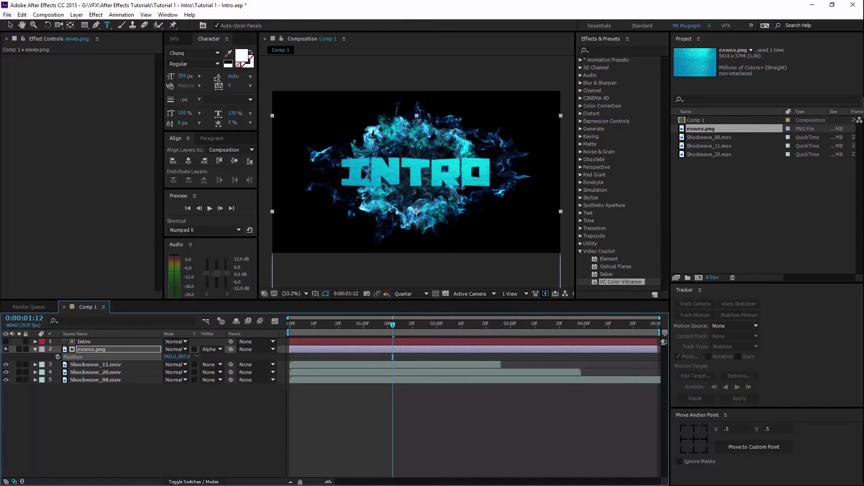
{"action": "left_click_drag", "start_coordinate": [197, 356], "coordinate": [229, 353]}
{"action": "left_click", "coordinate": [126, 384]}
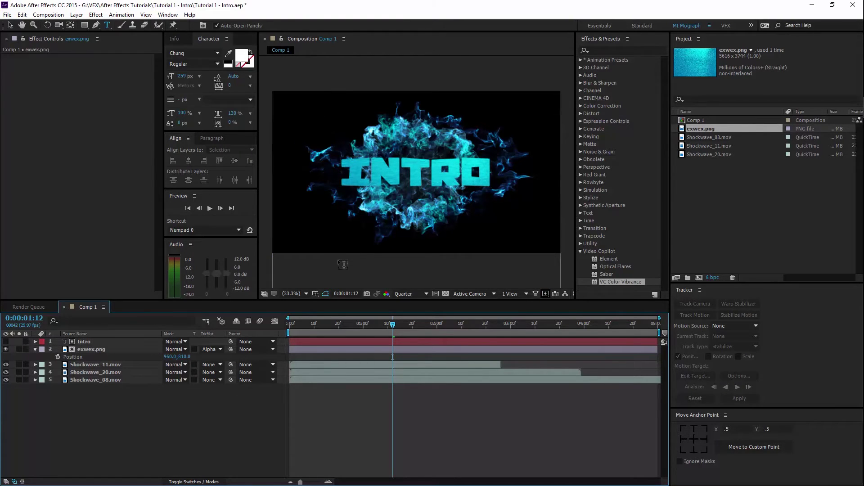
Apply Glow to exwex.png with threshold about 84.7%, radius 6.0 and intensity 0.8.
{"action": "left_click", "coordinate": [612, 49]}
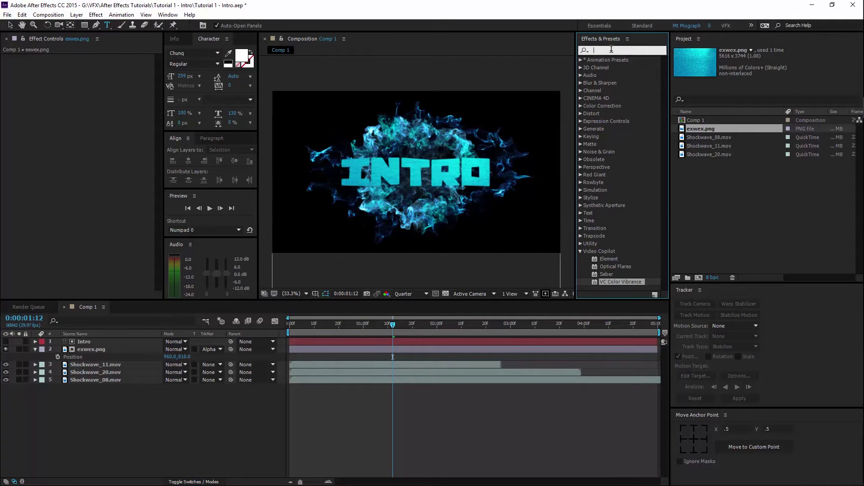
{"action": "type", "text": "glow"}
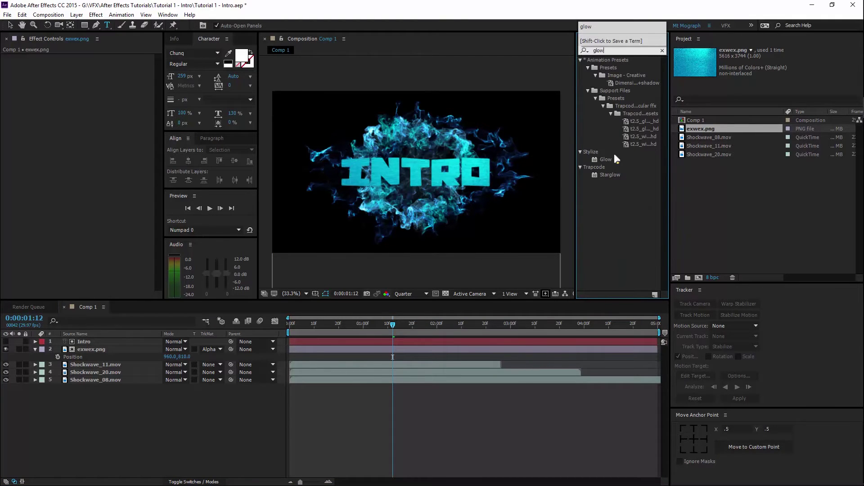
{"action": "left_click_drag", "start_coordinate": [606, 159], "coordinate": [112, 350]}
{"action": "key", "text": "v"}
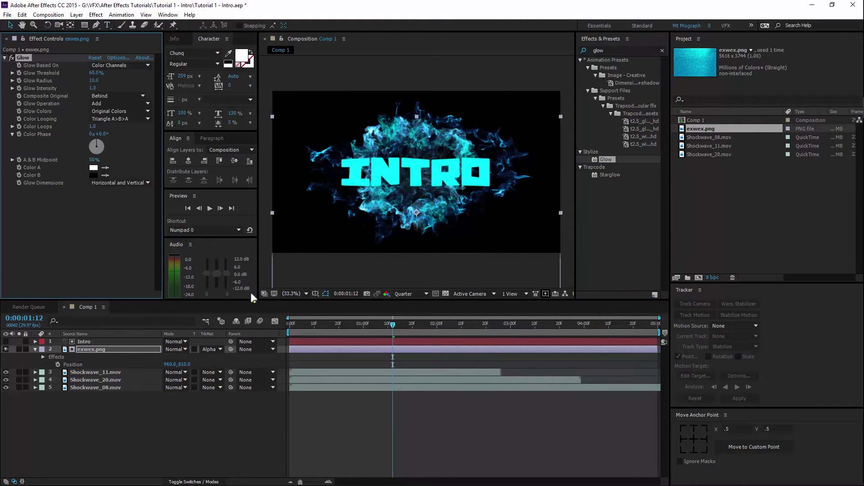
{"action": "left_click_drag", "start_coordinate": [85, 75], "coordinate": [12, 81]}
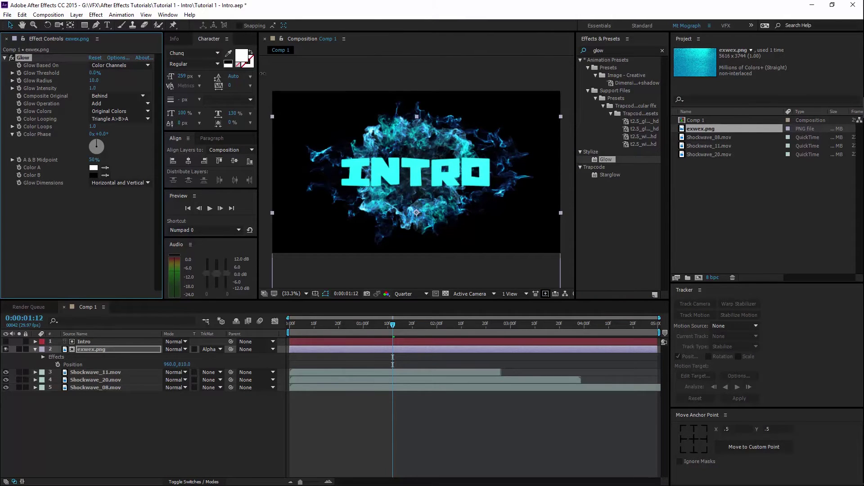
{"action": "left_click_drag", "start_coordinate": [262, 74], "coordinate": [335, 73]}
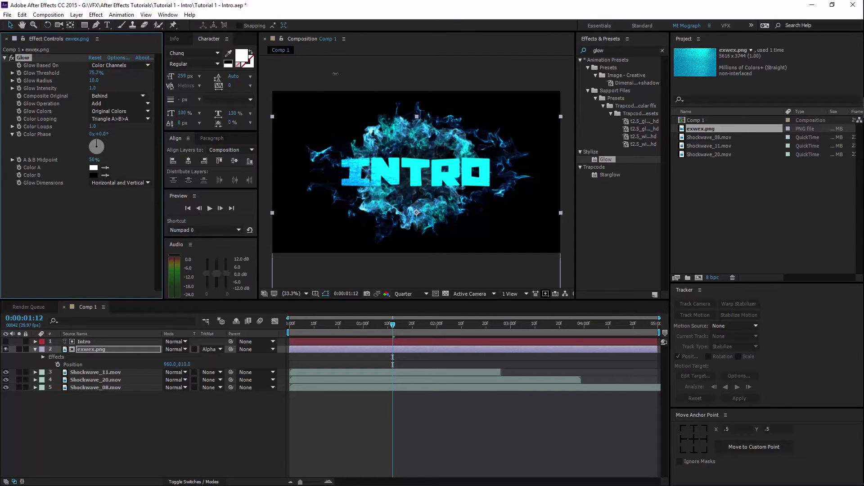
{"action": "left_click_drag", "start_coordinate": [339, 73], "coordinate": [341, 74]}
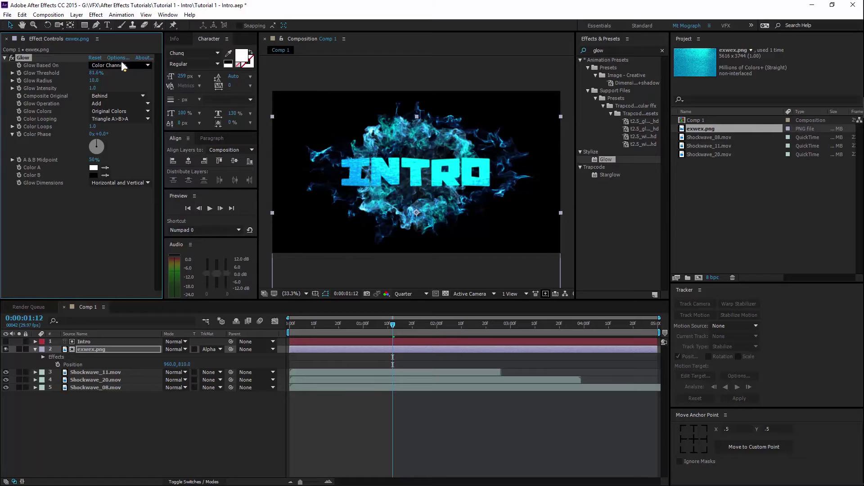
{"action": "left_click_drag", "start_coordinate": [102, 72], "coordinate": [106, 72]}
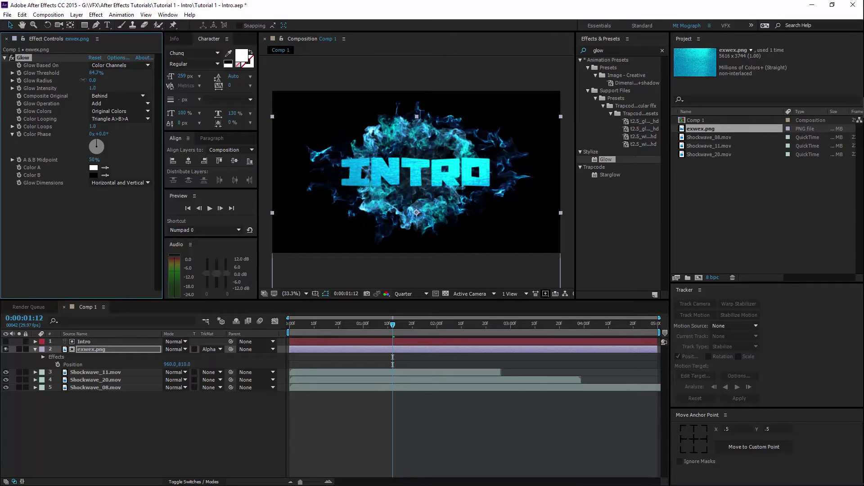
{"action": "left_click_drag", "start_coordinate": [89, 79], "coordinate": [47, 74]}
Select the INTRO text and exwex.png layers, collapse their properties, then deselect both.
{"action": "left_click", "coordinate": [98, 349]}
{"action": "left_click", "coordinate": [102, 343], "text": "shift"}
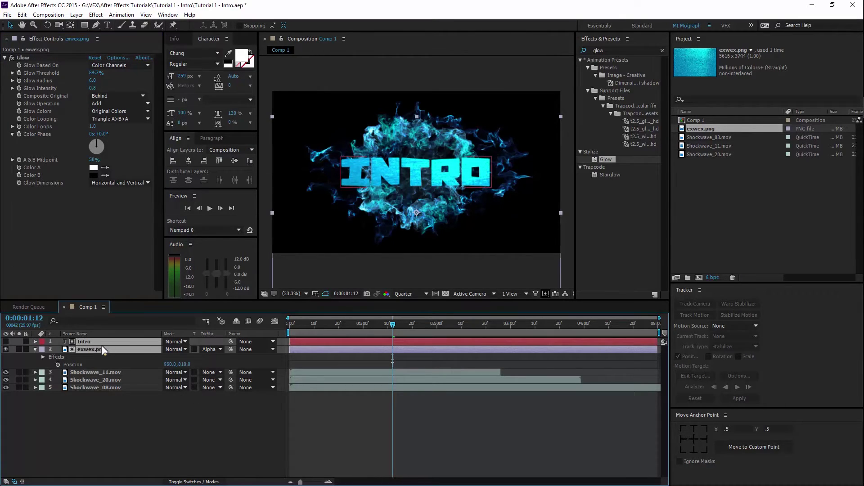
{"action": "key", "text": "p"}
{"action": "left_click", "coordinate": [258, 384]}
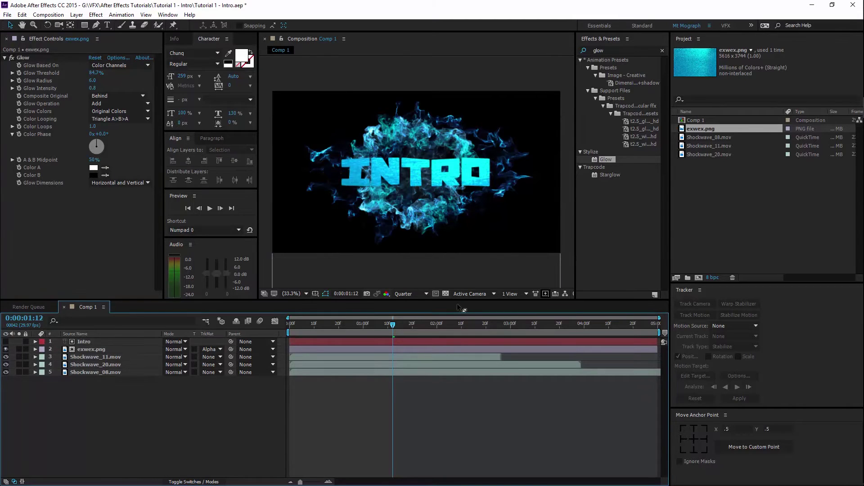
Move the playhead to frame 0:00:00:03 and select the Shockwave_11.mov layer.
{"action": "left_click_drag", "start_coordinate": [393, 328], "coordinate": [289, 324]}
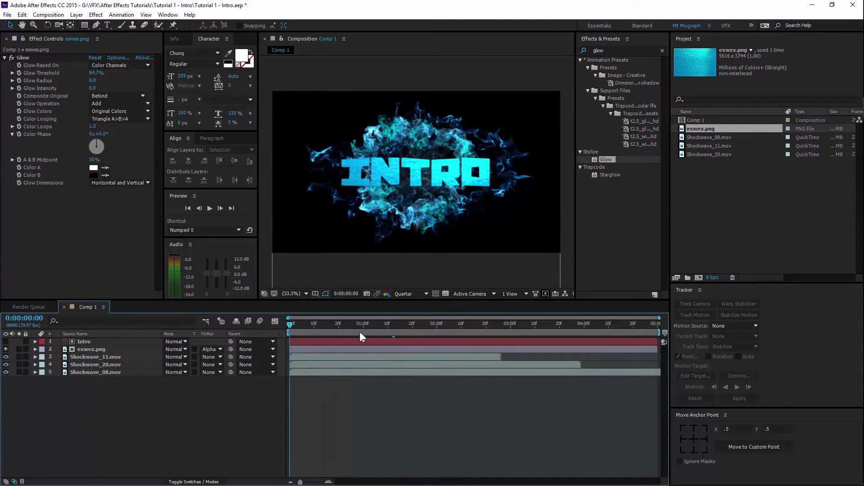
{"action": "left_click", "coordinate": [297, 324]}
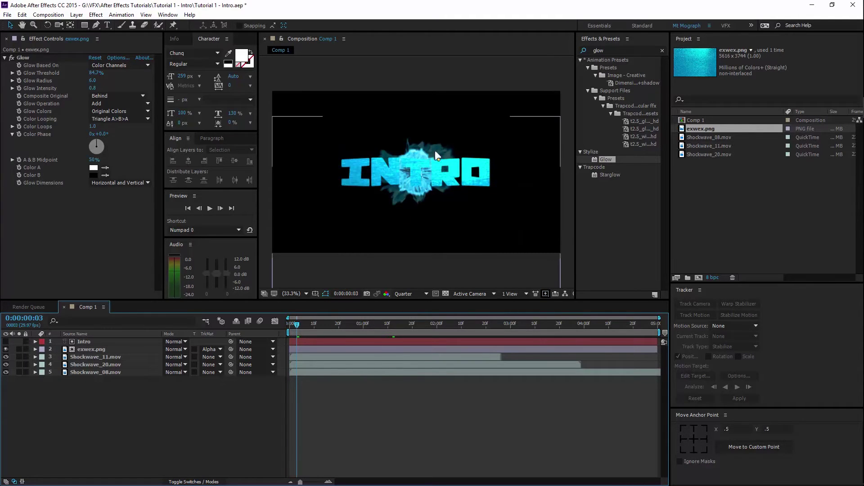
{"action": "left_click", "coordinate": [90, 357]}
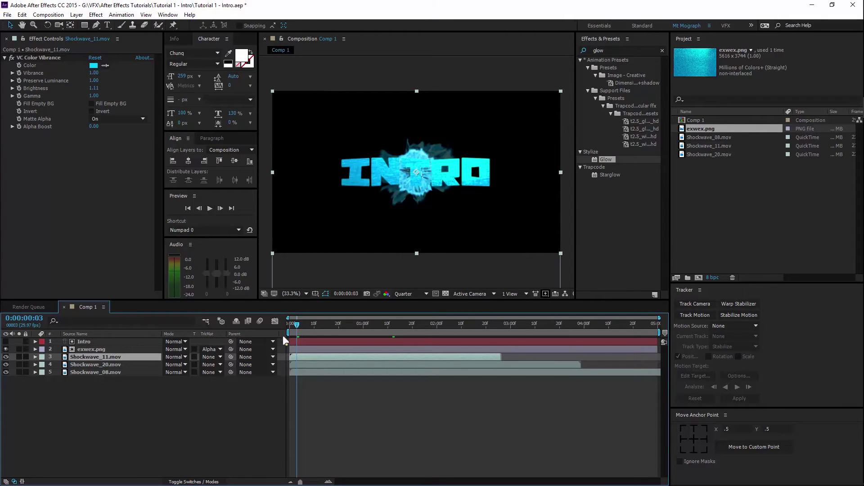
At frame 4, draw a small rectangular mask over the centre of exwex.png.
{"action": "left_click", "coordinate": [298, 328]}
{"action": "left_click_drag", "start_coordinate": [296, 323], "coordinate": [300, 324]}
{"action": "left_click", "coordinate": [125, 350]}
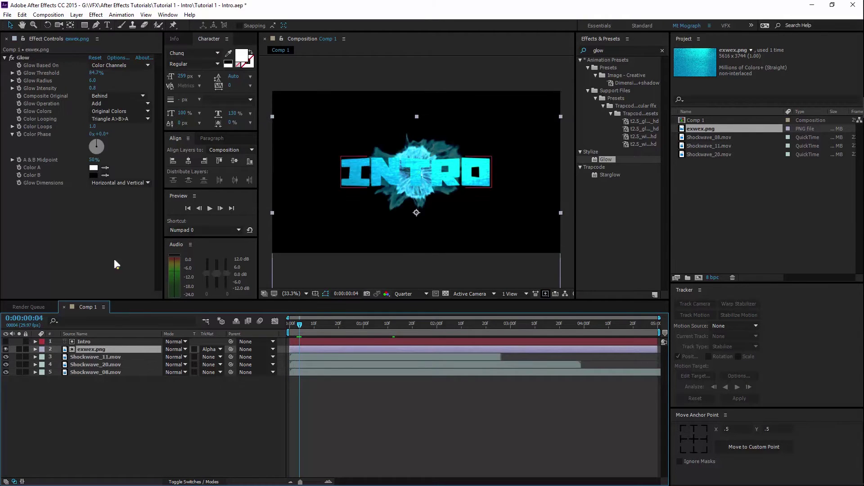
{"action": "left_click", "coordinate": [106, 23]}
{"action": "left_click", "coordinate": [86, 23]}
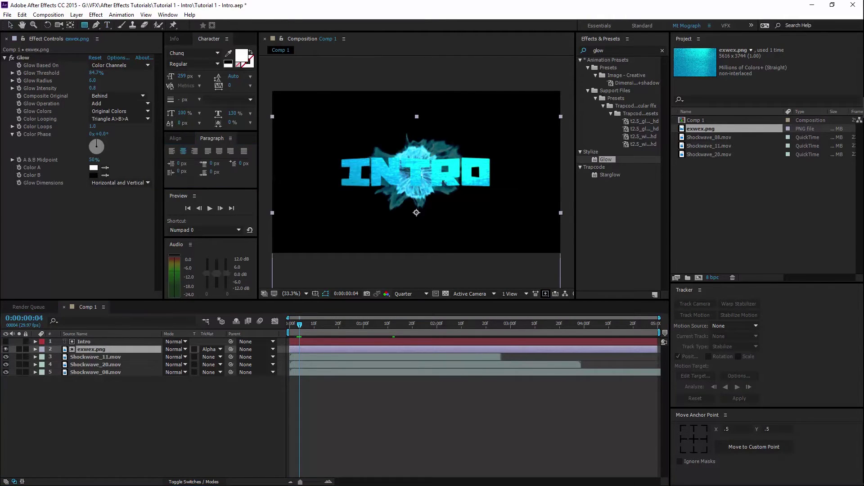
{"action": "mouse_move", "coordinate": [406, 197]}
{"action": "left_mouse_down"}
{"action": "mouse_move", "coordinate": [434, 149]}
{"action": "mouse_move", "coordinate": [427, 145]}
{"action": "left_mouse_up"}
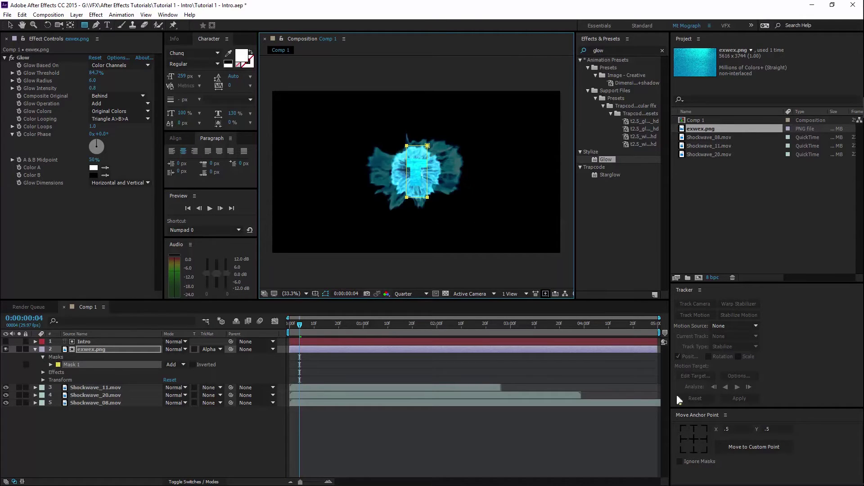
Centre the masked exwex.png layer horizontally and vertically in the composition.
{"action": "left_click", "coordinate": [691, 439]}
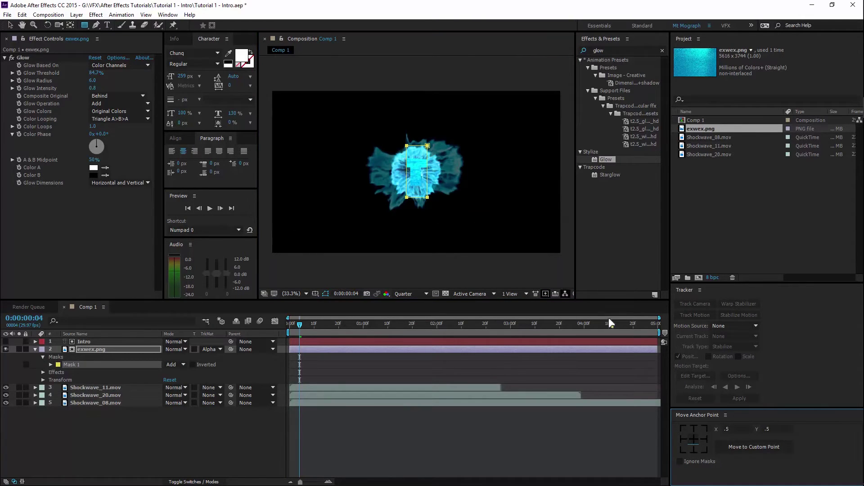
{"action": "left_click", "coordinate": [181, 137]}
{"action": "left_click", "coordinate": [172, 161]}
{"action": "left_click", "coordinate": [188, 161]}
{"action": "left_click", "coordinate": [235, 160]}
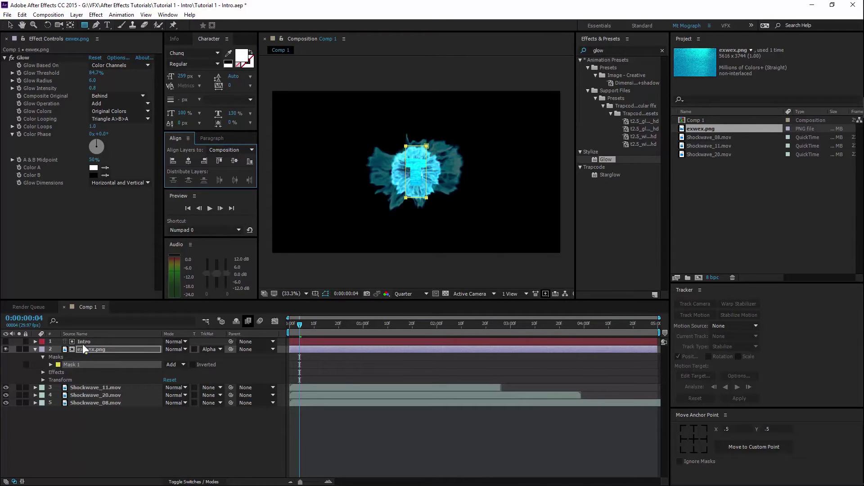
Keyframe Mask Expansion from -204 px at the start to 1000 px around 1:03.
{"action": "left_click", "coordinate": [51, 365]}
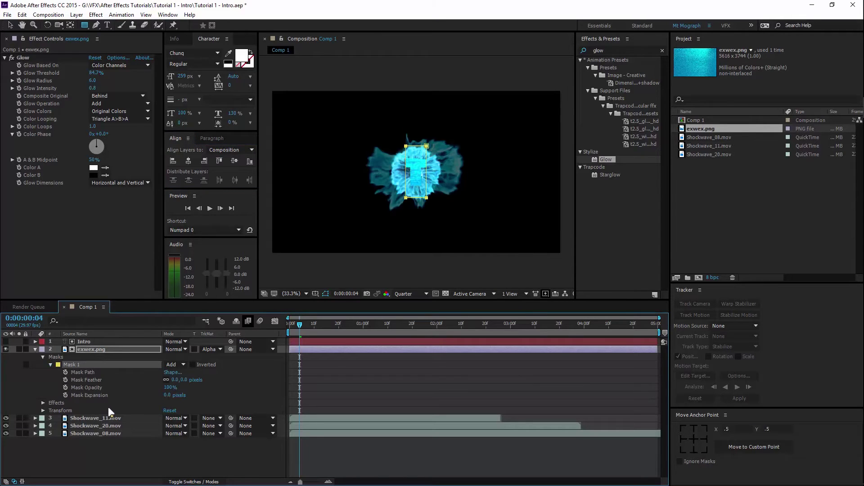
{"action": "left_click", "coordinate": [65, 395]}
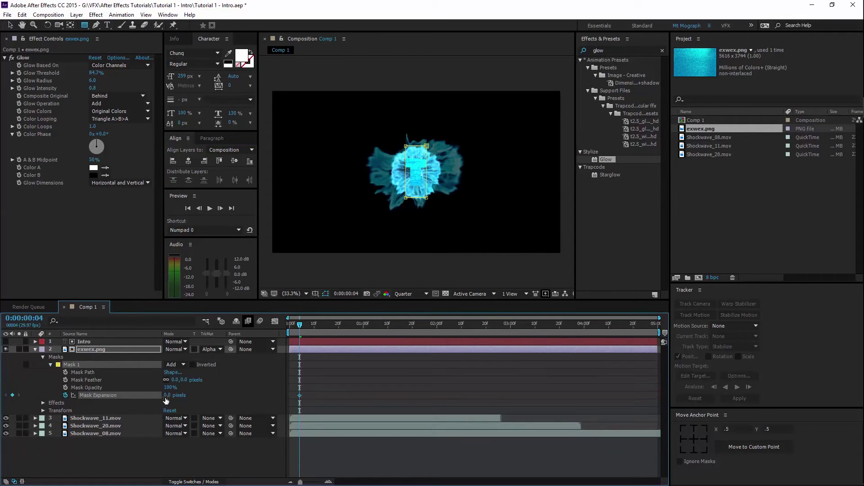
{"action": "left_click_drag", "start_coordinate": [167, 395], "coordinate": [79, 398]}
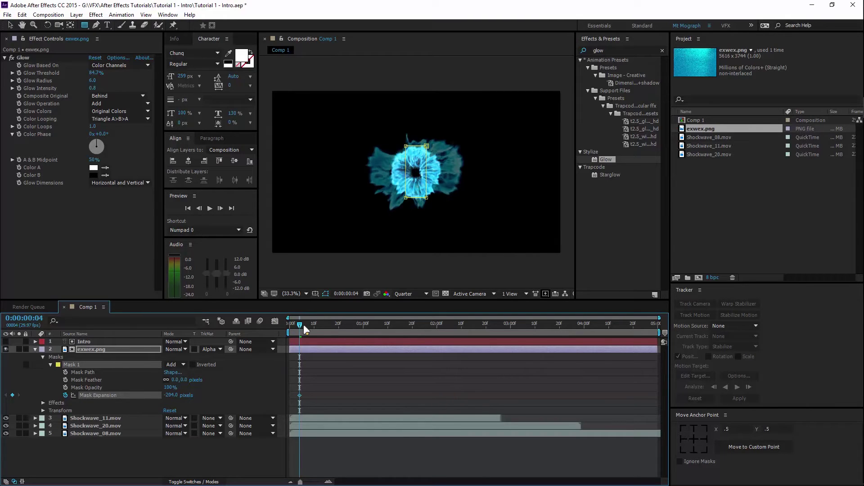
{"action": "left_click_drag", "start_coordinate": [329, 323], "coordinate": [371, 331]}
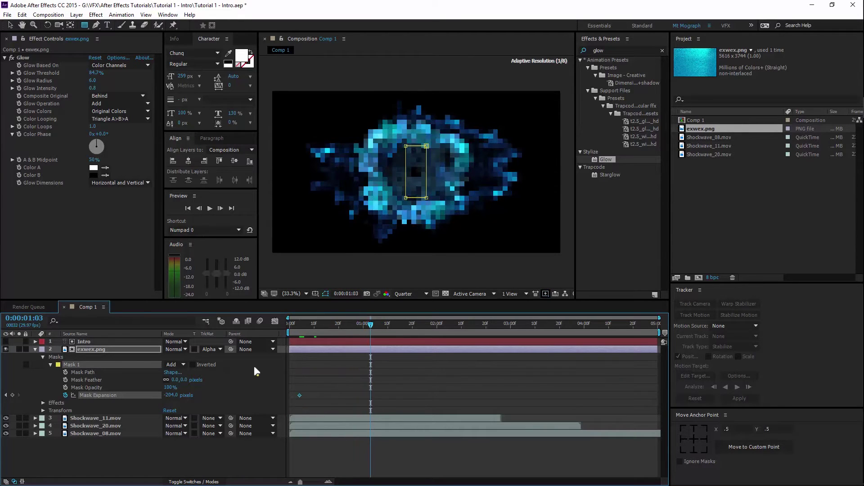
{"action": "left_click_drag", "start_coordinate": [195, 395], "coordinate": [274, 393]}
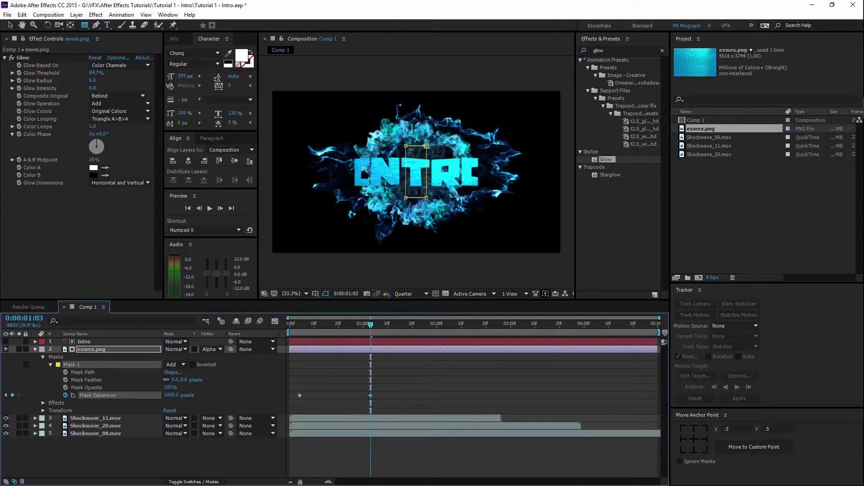
Pull all four mask corners outward, then preview the expansion at an earlier frame.
{"action": "left_click", "coordinate": [10, 25]}
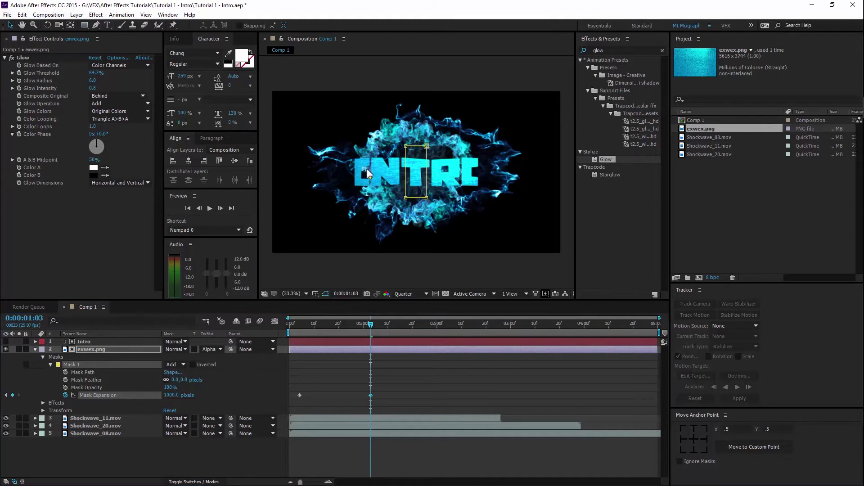
{"action": "left_click_drag", "start_coordinate": [427, 146], "coordinate": [442, 147]}
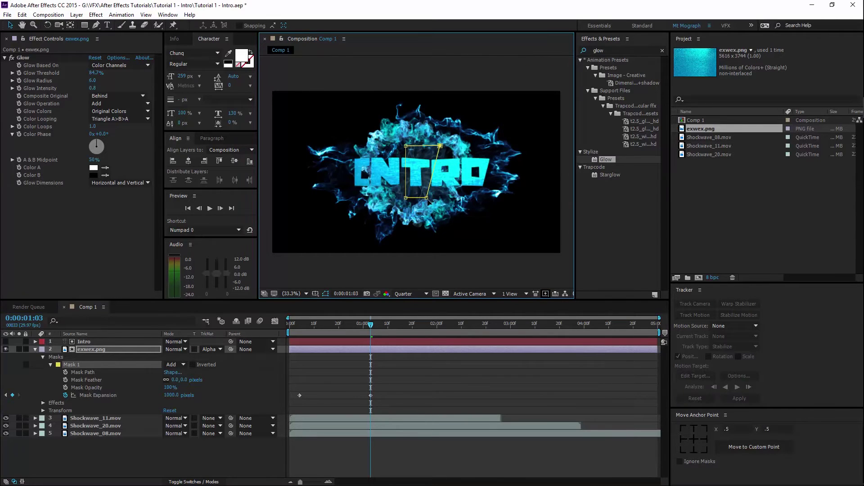
{"action": "left_click_drag", "start_coordinate": [428, 198], "coordinate": [442, 198]}
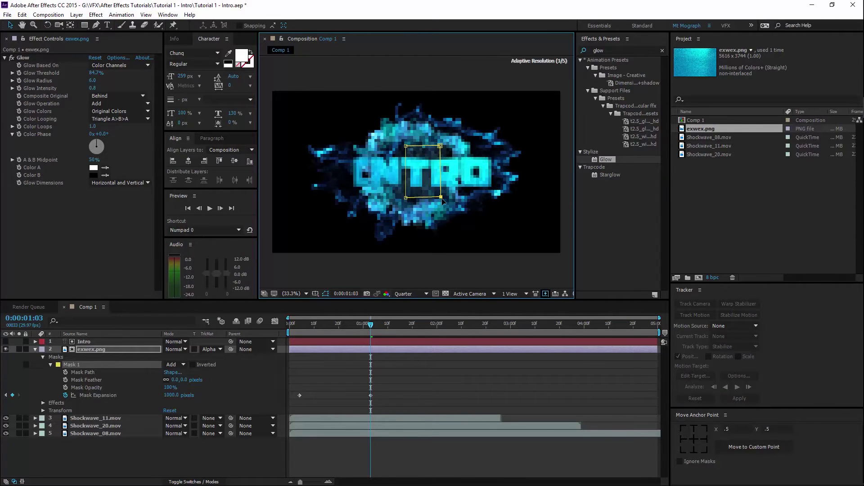
{"action": "left_click", "coordinate": [440, 146]}
{"action": "left_click_drag", "start_coordinate": [405, 146], "coordinate": [394, 147]}
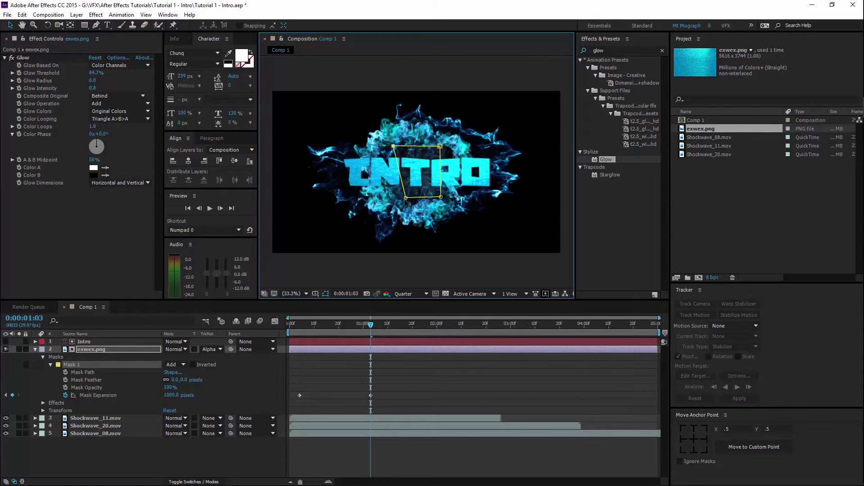
{"action": "left_click_drag", "start_coordinate": [405, 198], "coordinate": [396, 199]}
{"action": "left_click_drag", "start_coordinate": [371, 325], "coordinate": [283, 325]}
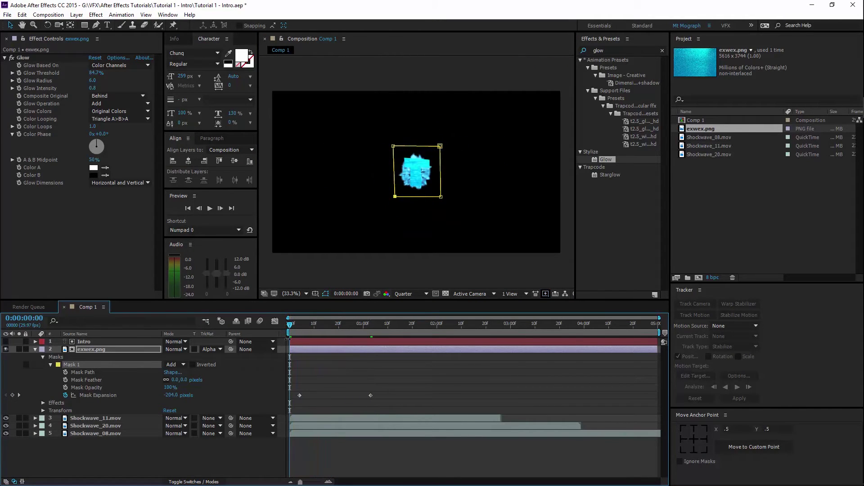
Lower the first Mask Expansion keyframe further, then delete both expansion keyframes.
{"action": "key", "text": "k"}
{"action": "left_click_drag", "start_coordinate": [173, 395], "coordinate": [71, 388]}
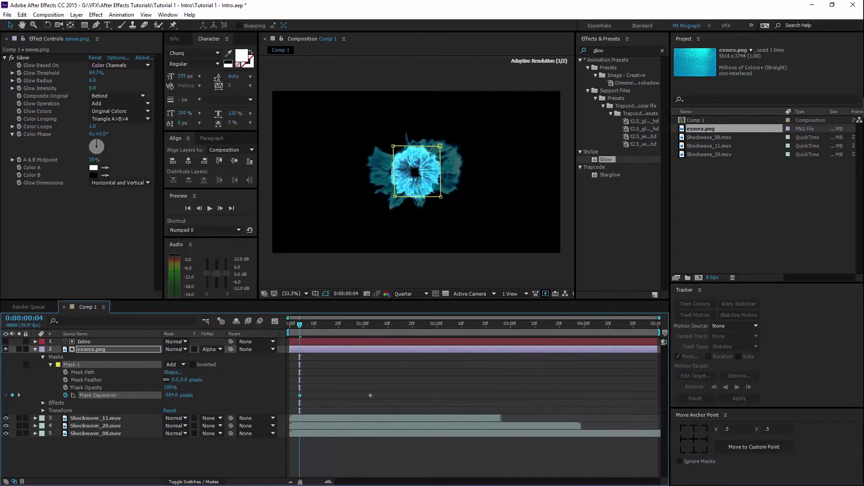
{"action": "left_click_drag", "start_coordinate": [439, 388], "coordinate": [292, 404]}
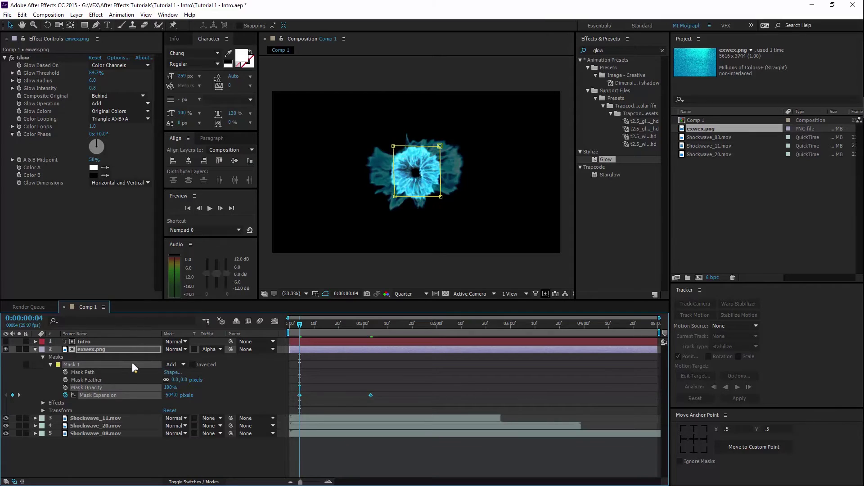
{"action": "key", "text": "Delete"}
Delete Mask 1 from the exwex.png layer.
{"action": "right_click", "coordinate": [98, 368]}
{"action": "left_click", "coordinate": [68, 368]}
{"action": "key", "text": "Delete"}
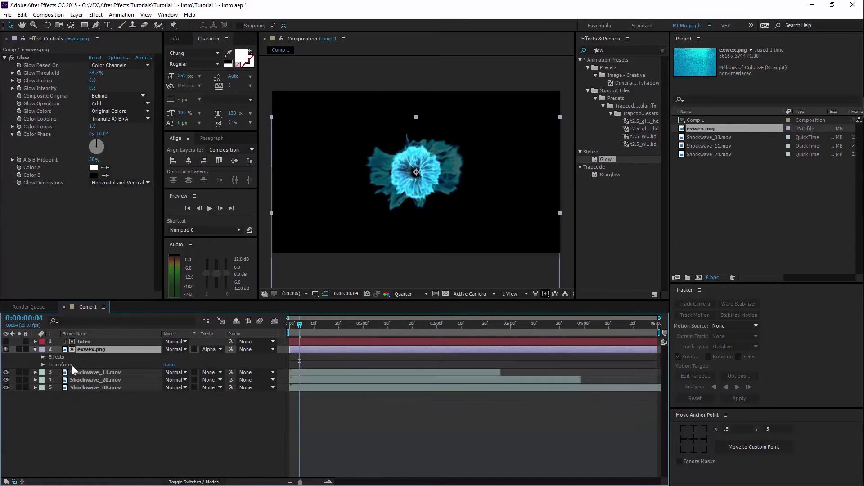
{"action": "left_click", "coordinate": [83, 24]}
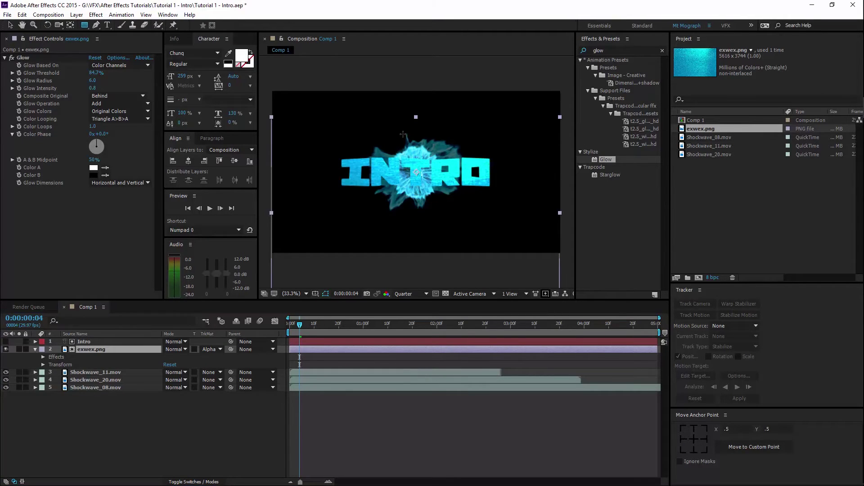
Draw a new vertically centred rectangular mask and key its expansion at -296 px at frame 4.
{"action": "left_click_drag", "start_coordinate": [402, 133], "coordinate": [431, 222]}
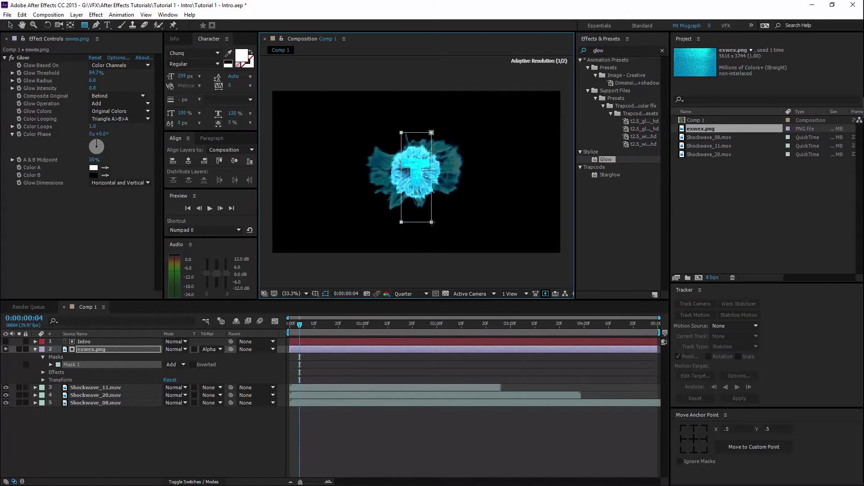
{"action": "left_click", "coordinate": [234, 161]}
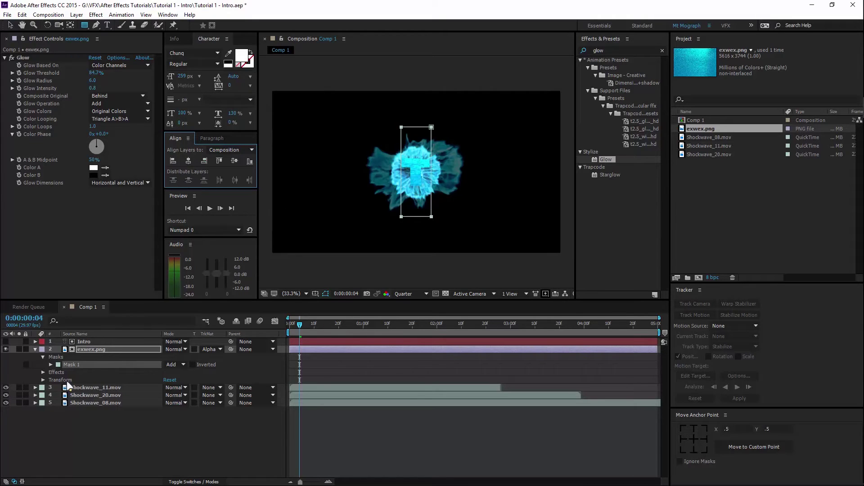
{"action": "left_click", "coordinate": [83, 363]}
{"action": "left_click", "coordinate": [51, 365]}
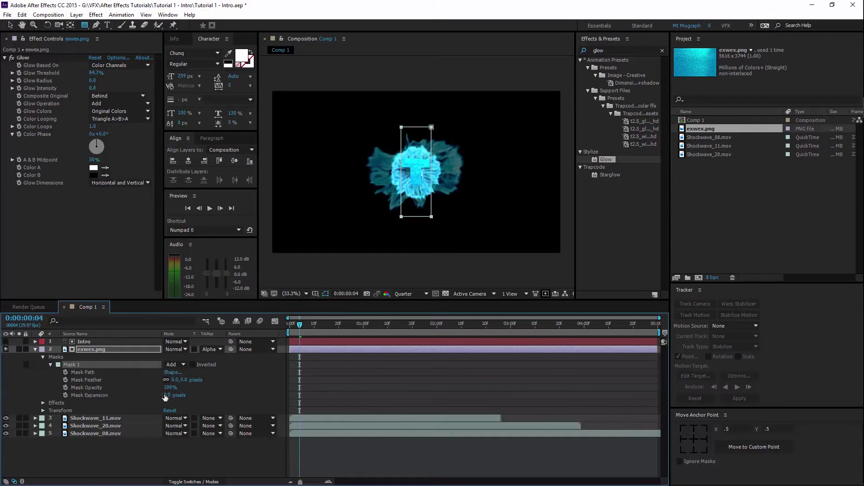
{"action": "left_click", "coordinate": [66, 395]}
{"action": "left_click_drag", "start_coordinate": [168, 396], "coordinate": [7, 406]}
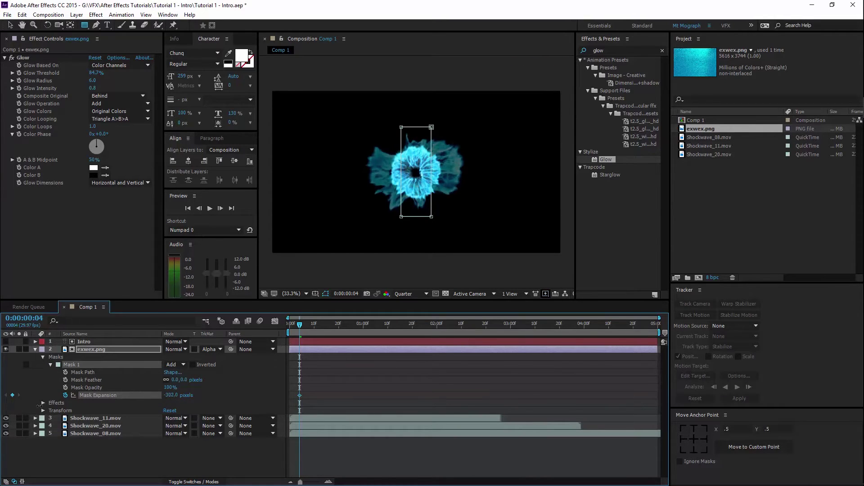
{"action": "left_click_drag", "start_coordinate": [63, 403], "coordinate": [44, 405]}
Key Mask Expansion to 1000 px at 1:00 and reduce INTRO's font size to 216 px.
{"action": "left_click_drag", "start_coordinate": [378, 332], "coordinate": [391, 332]}
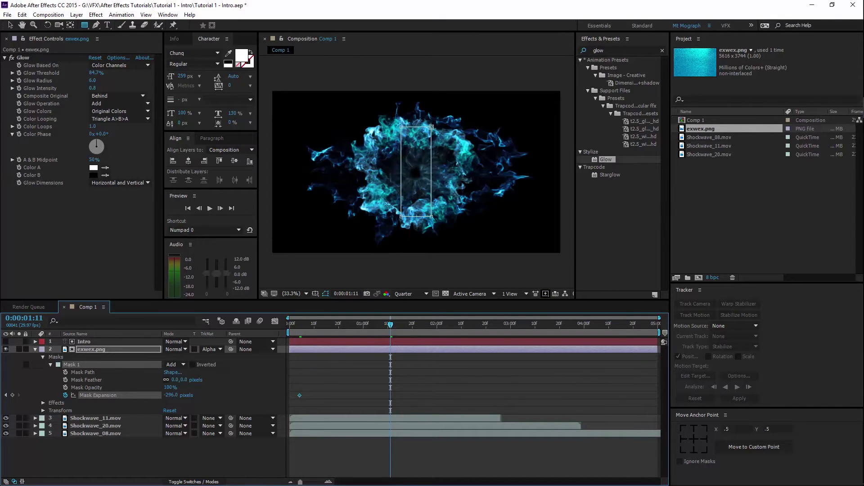
{"action": "left_click_drag", "start_coordinate": [382, 329], "coordinate": [363, 328]}
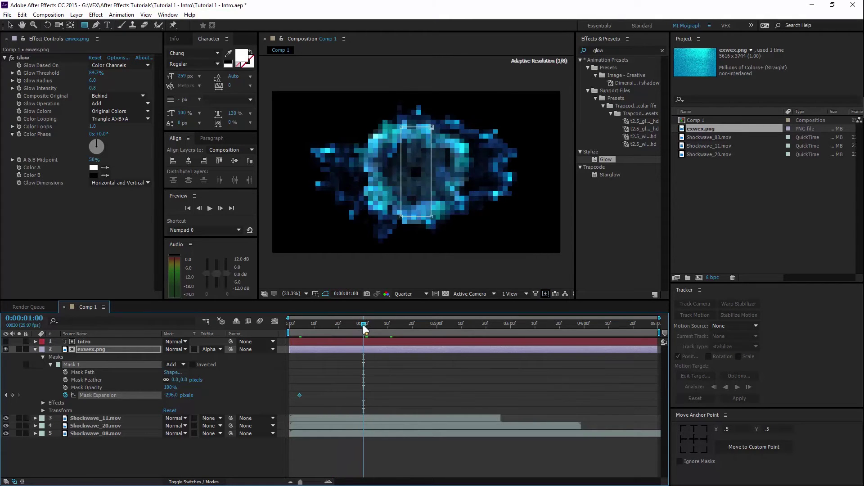
{"action": "left_click_drag", "start_coordinate": [178, 395], "coordinate": [862, 359]}
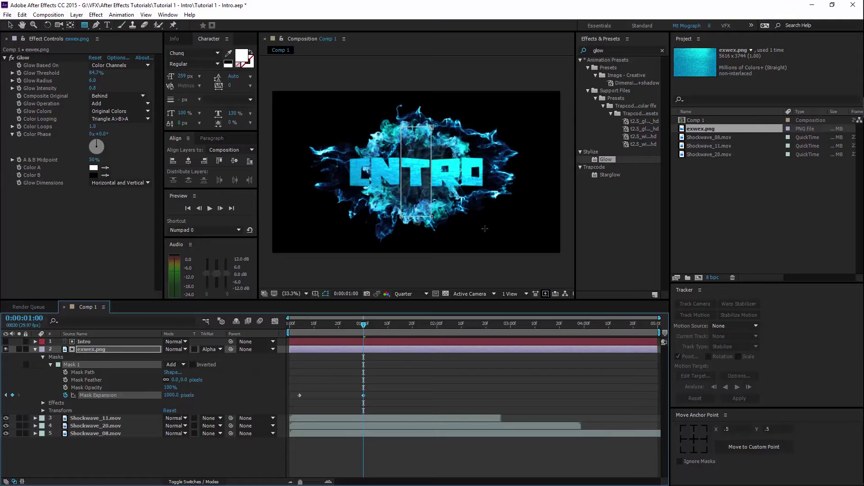
{"action": "left_click", "coordinate": [113, 342]}
{"action": "left_click_drag", "start_coordinate": [182, 76], "coordinate": [165, 77]}
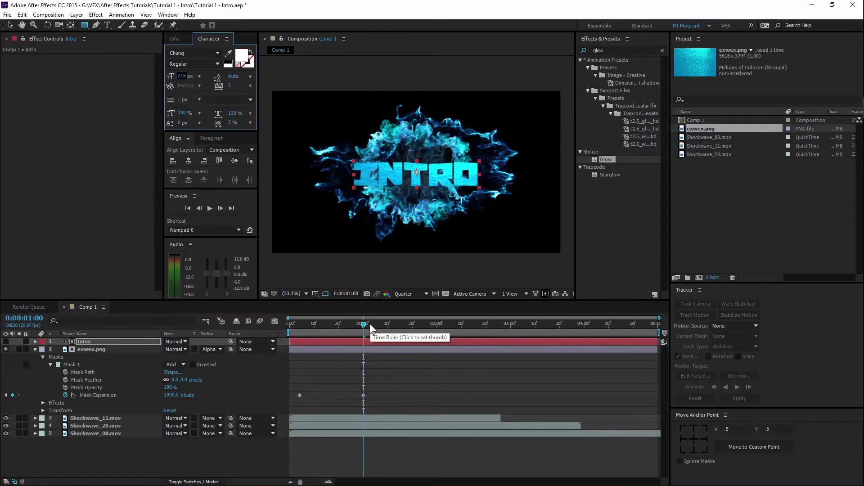
Easy Ease both Mask Expansion keyframes and lengthen the ease into the final keyframe.
{"action": "left_click_drag", "start_coordinate": [379, 389], "coordinate": [298, 399]}
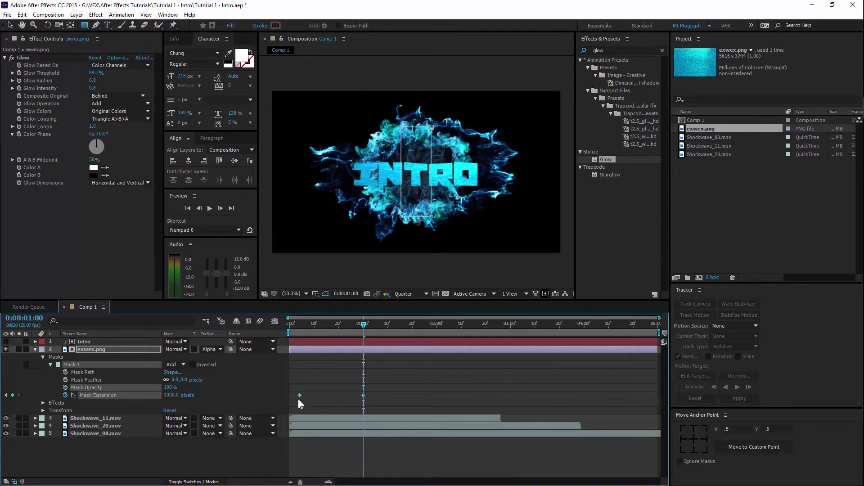
{"action": "key", "text": "F9"}
{"action": "left_click", "coordinate": [275, 321]}
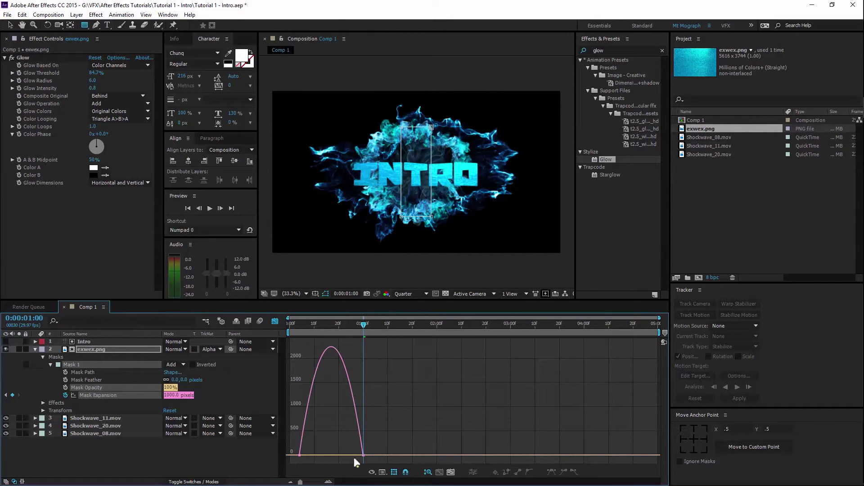
{"action": "left_click_drag", "start_coordinate": [353, 458], "coordinate": [406, 453]}
{"action": "left_click_drag", "start_coordinate": [353, 458], "coordinate": [312, 452]}
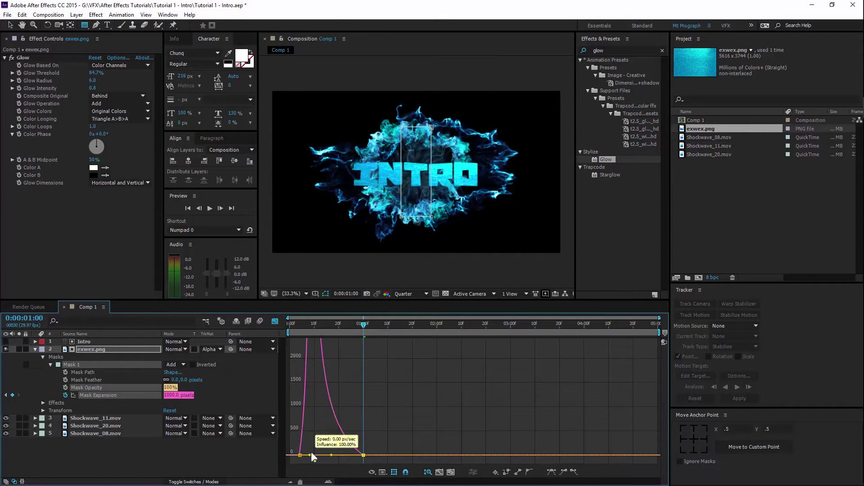
{"action": "left_click", "coordinate": [275, 321]}
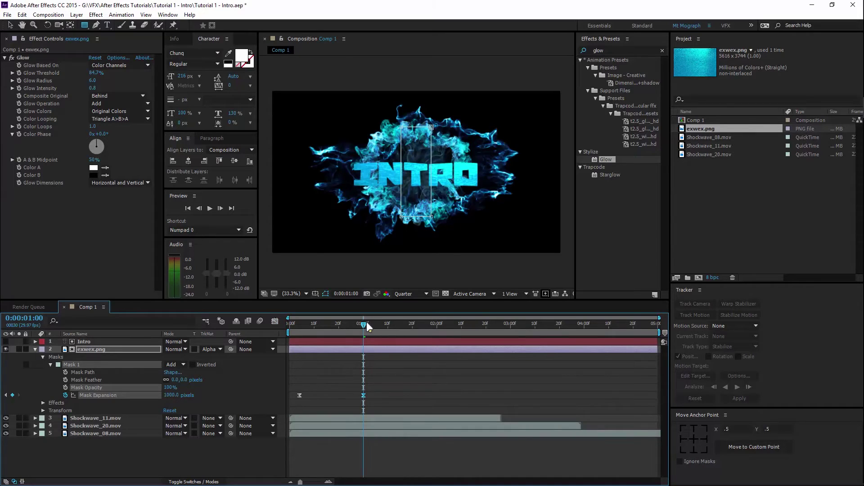
Preview the eased burst from the start, collapse exwex.png's properties, and select the Intro layer.
{"action": "key", "text": "Home"}
{"action": "left_click_drag", "start_coordinate": [288, 323], "coordinate": [316, 327]}
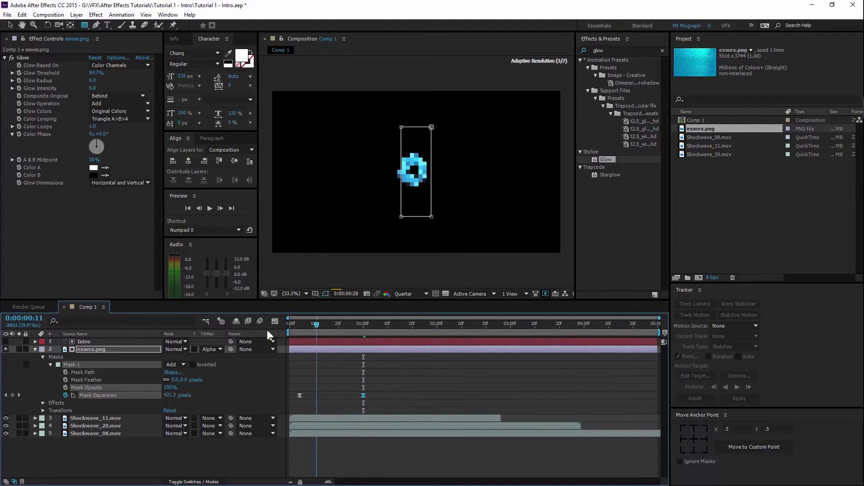
{"action": "key", "text": "Home"}
{"action": "left_click", "coordinate": [107, 350]}
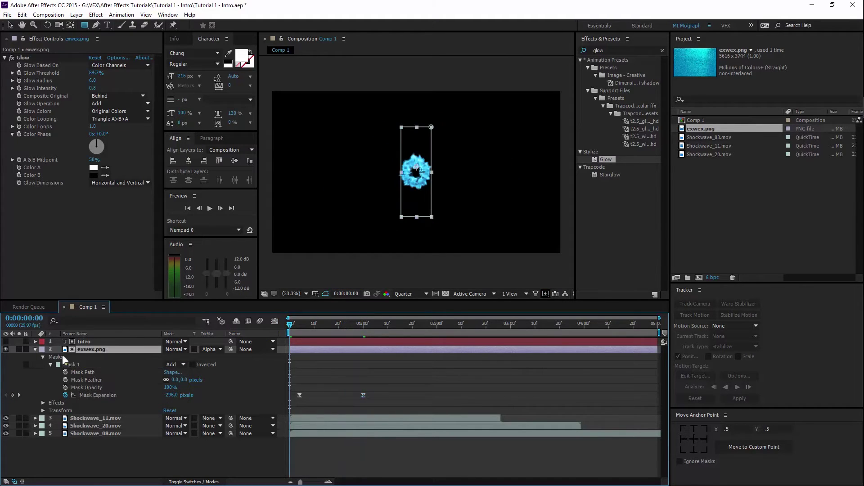
{"action": "left_click", "coordinate": [36, 350]}
{"action": "left_click", "coordinate": [77, 398]}
{"action": "left_click", "coordinate": [104, 340]}
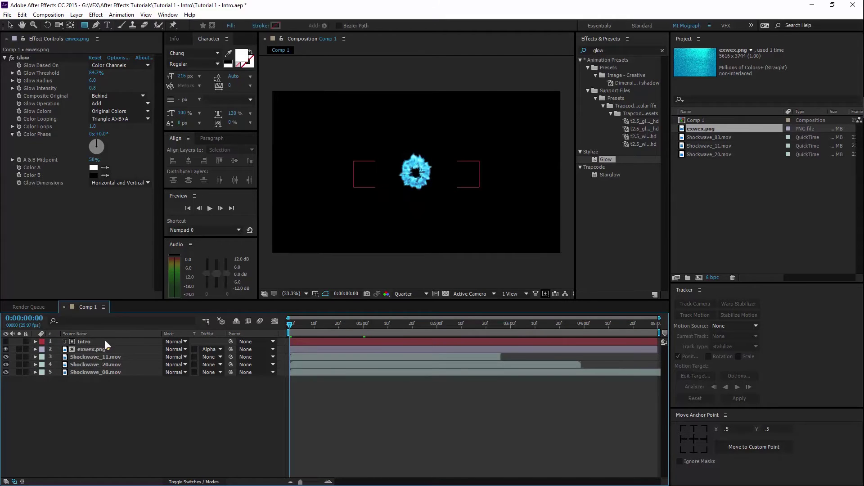
Pre-compose all five layers into a new composition named 'Layer 1'.
{"action": "left_click", "coordinate": [109, 372], "text": "shift"}
{"action": "key", "text": "ctrl+shift+c"}
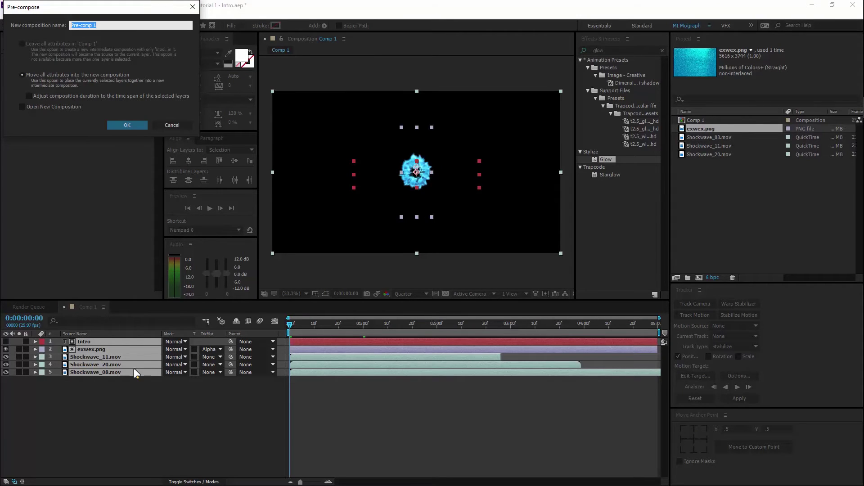
{"action": "left_click", "coordinate": [183, 123]}
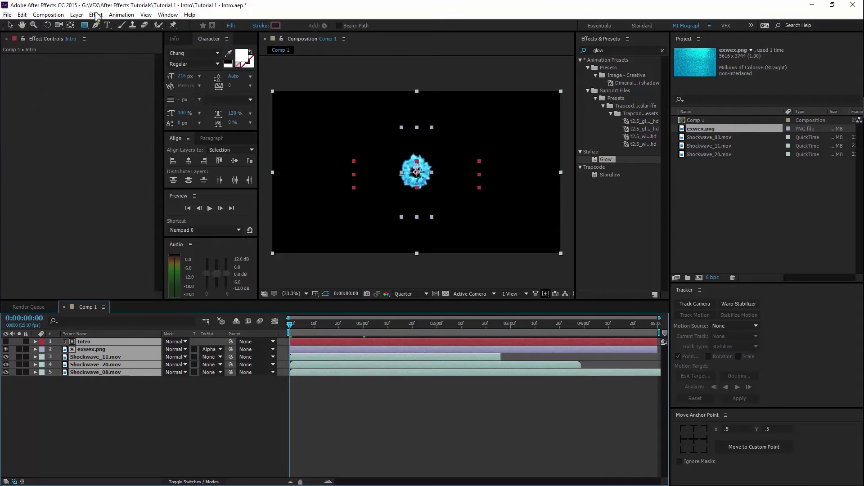
{"action": "left_click", "coordinate": [77, 15]}
{"action": "left_click", "coordinate": [136, 351]}
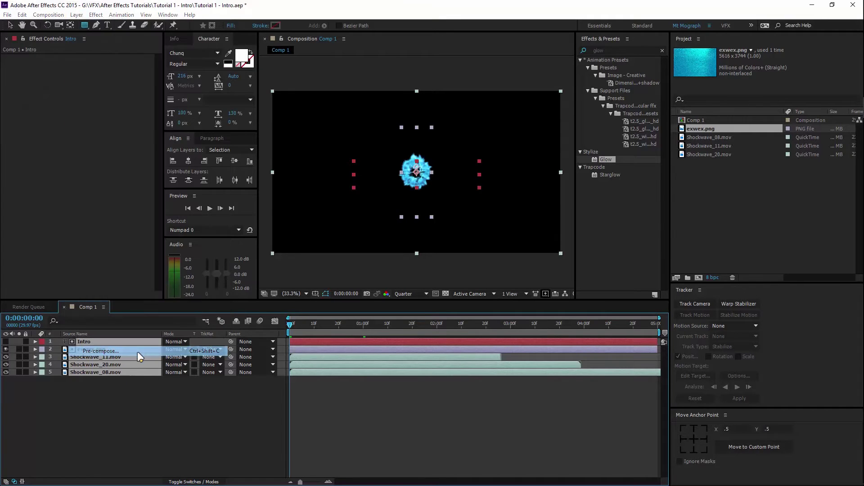
{"action": "key", "text": "BackSpace"}
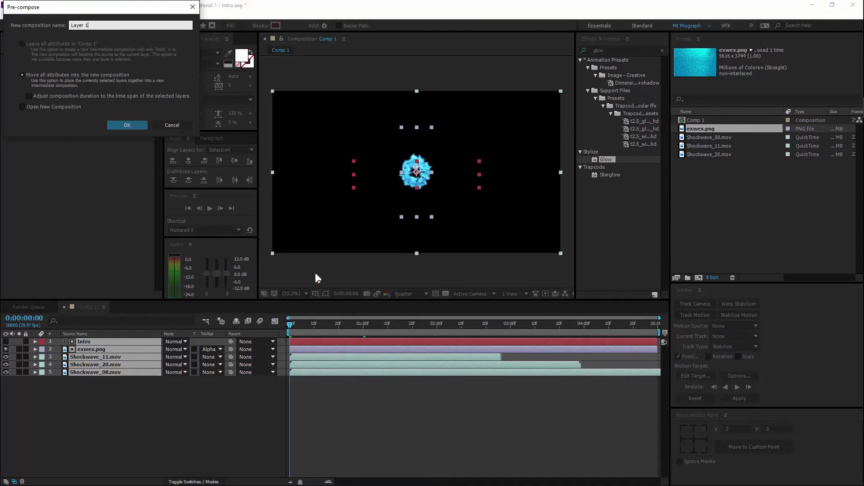
{"action": "key", "text": "Return"}
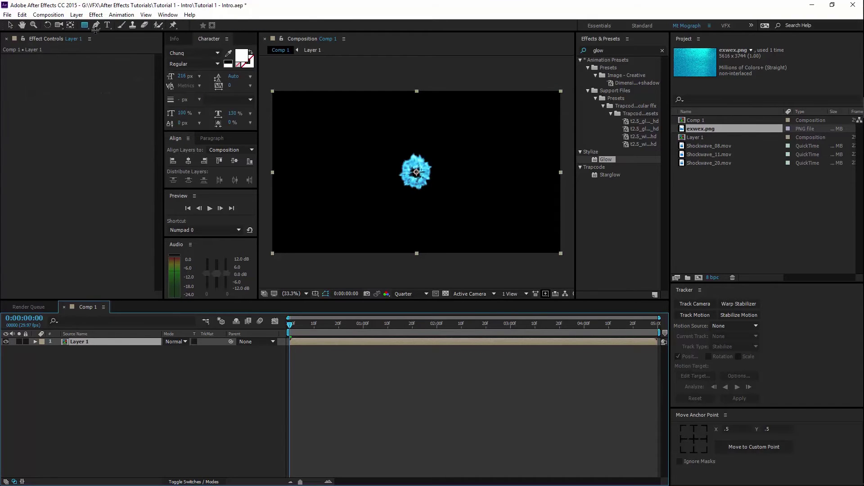
Draw an elliptical mask around the blue burst and centre Layer 1 in the composition.
{"action": "left_click_drag", "start_coordinate": [85, 23], "coordinate": [135, 45]}
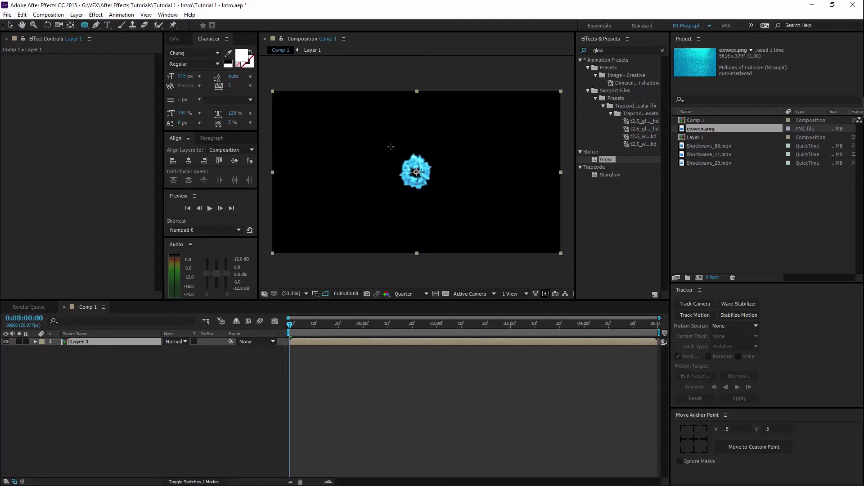
{"action": "left_click_drag", "start_coordinate": [391, 147], "coordinate": [441, 196]}
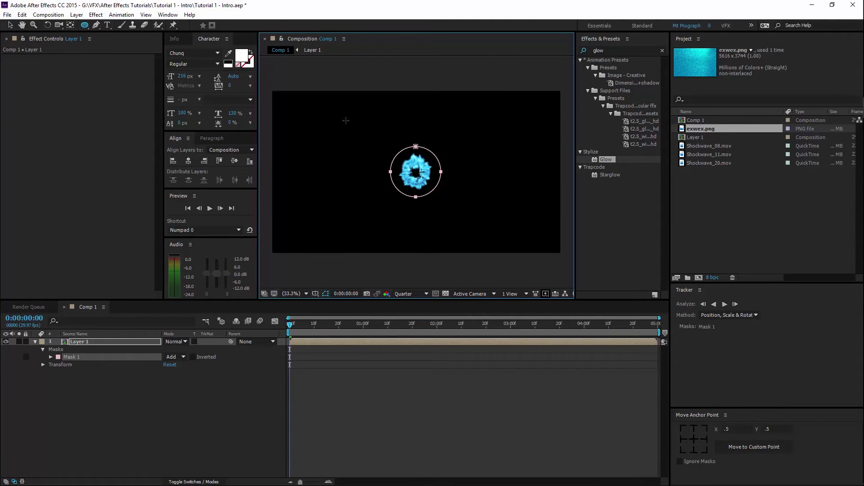
{"action": "left_click", "coordinate": [10, 25]}
{"action": "left_click_drag", "start_coordinate": [416, 147], "coordinate": [417, 151]}
{"action": "left_click", "coordinate": [173, 162]}
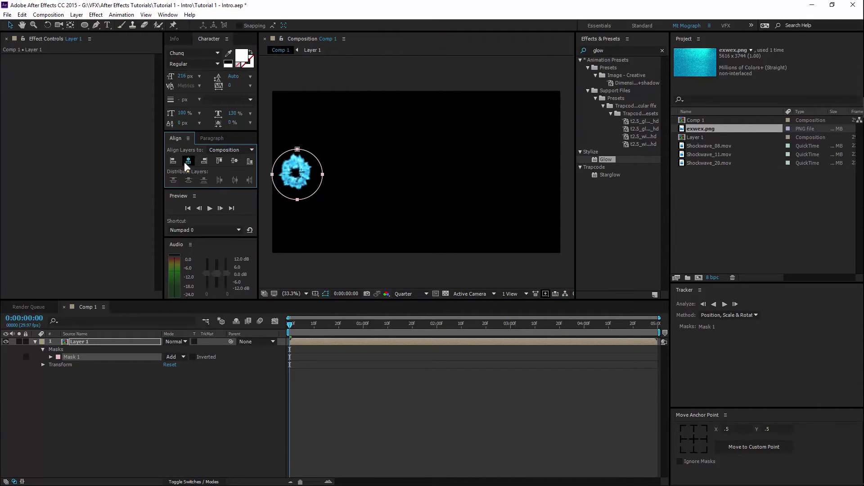
{"action": "left_click", "coordinate": [188, 161]}
{"action": "left_click", "coordinate": [235, 161]}
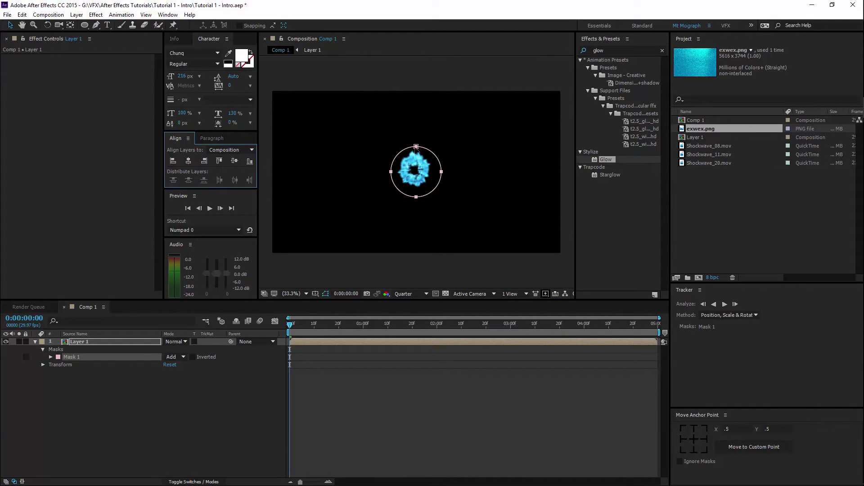
{"action": "left_click_drag", "start_coordinate": [417, 146], "coordinate": [417, 145]}
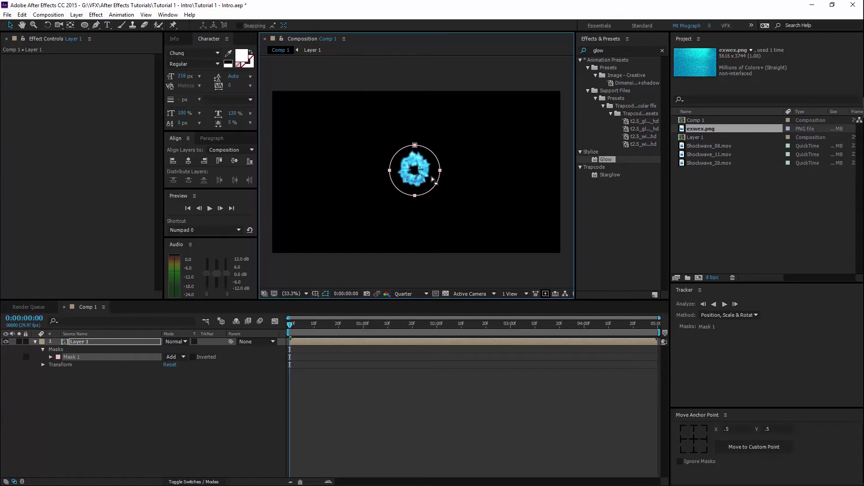
Fine-tune the circular mask's position over the burst and fit the composition in the viewer.
{"action": "scroll", "coordinate": [431, 176], "scroll_direction": "up", "scroll_amount": 4}
{"action": "scroll", "coordinate": [441, 119], "scroll_direction": "down", "scroll_amount": 1}
{"action": "left_click_drag", "start_coordinate": [411, 90], "coordinate": [415, 91]}
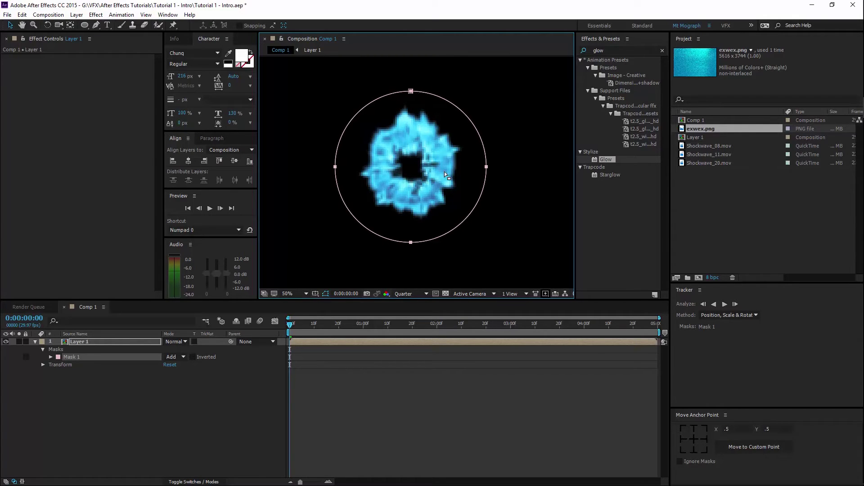
{"action": "key", "text": "comma"}
{"action": "key", "text": "comma"}
{"action": "left_click", "coordinate": [285, 293]}
{"action": "left_click", "coordinate": [285, 313]}
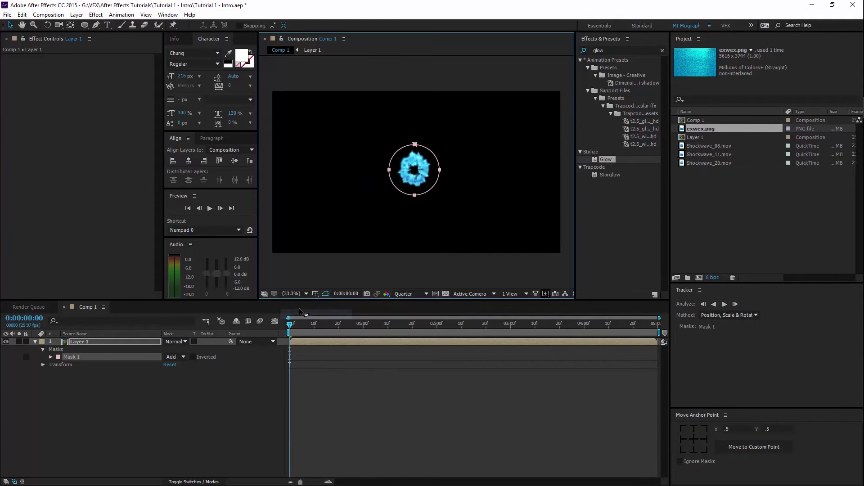
Set Layer 1's Mask 1 expansion to 0 pixels.
{"action": "left_click", "coordinate": [51, 357]}
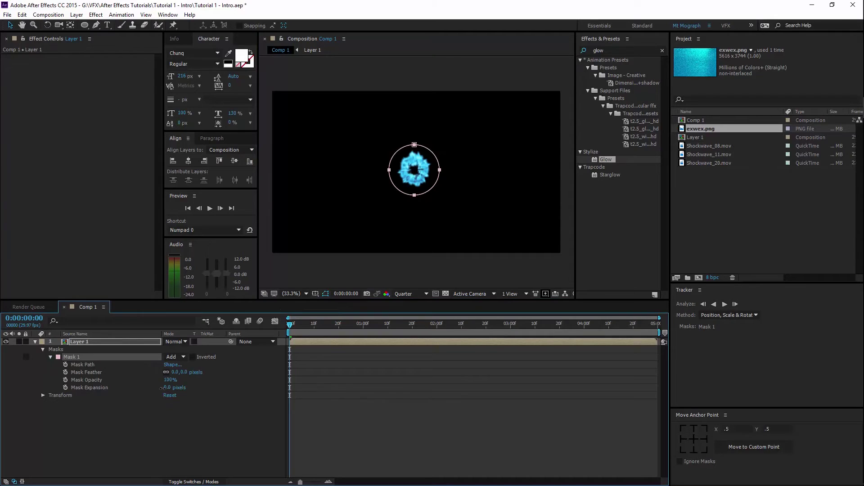
{"action": "left_click_drag", "start_coordinate": [166, 388], "coordinate": [476, 400]}
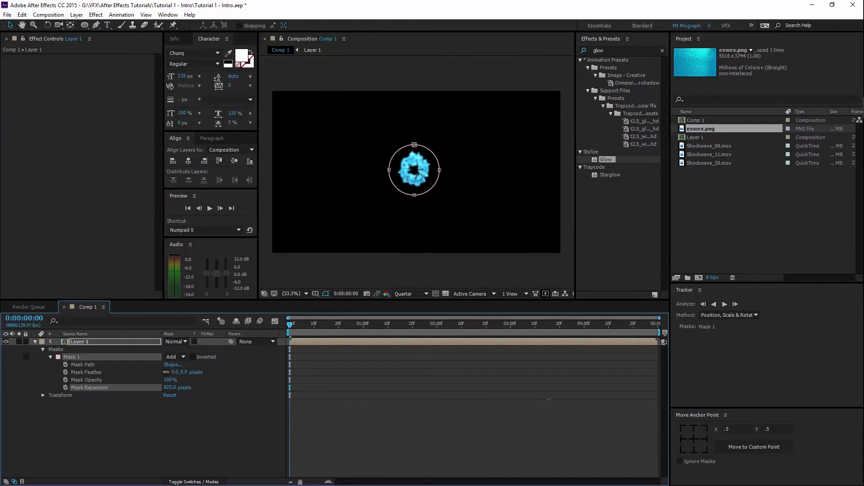
{"action": "left_click_drag", "start_coordinate": [549, 400], "coordinate": [682, 387]}
{"action": "left_click_drag", "start_coordinate": [743, 385], "coordinate": [687, 385]}
{"action": "left_click_drag", "start_coordinate": [418, 385], "coordinate": [200, 391]}
{"action": "left_click", "coordinate": [171, 387]}
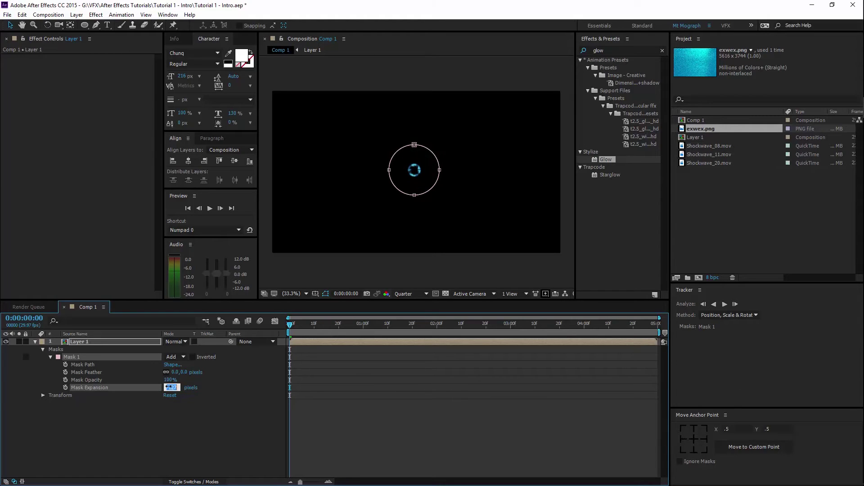
{"action": "type", "text": "0"}
{"action": "key", "text": "Return"}
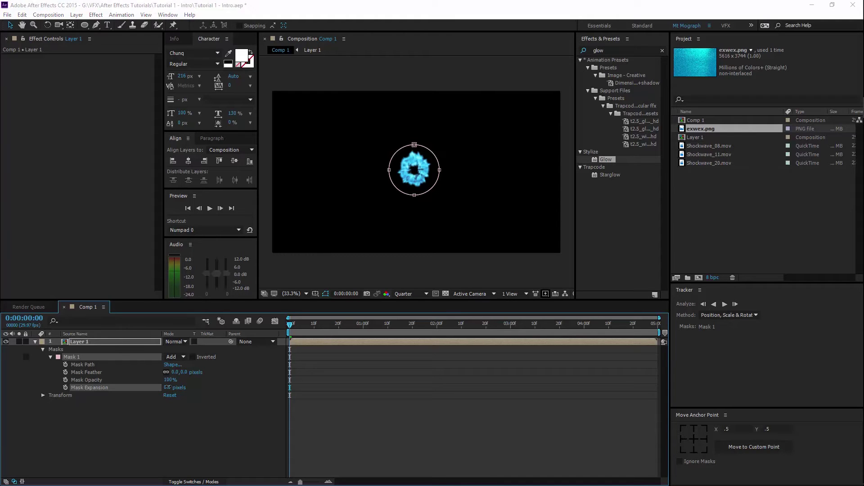
{"action": "key", "text": "ctrl+y"}
Create a white (FFFFFF) full-frame solid beneath Layer 1, then reselect Layer 1.
{"action": "left_click", "coordinate": [108, 160]}
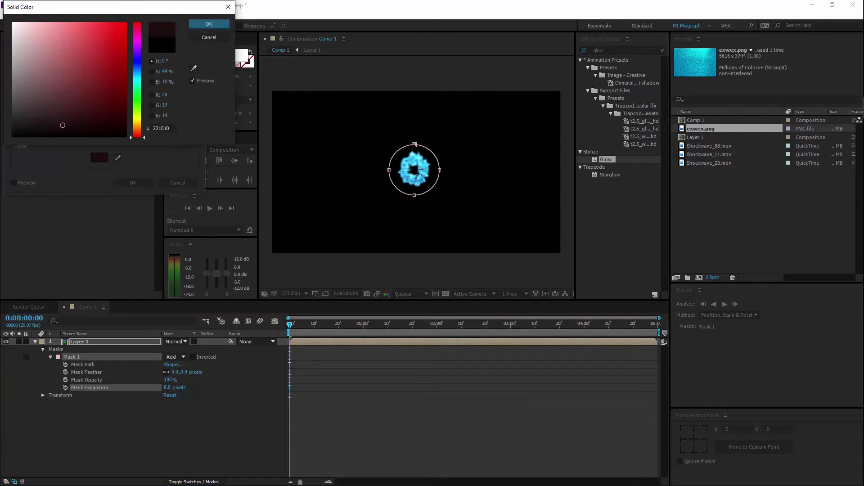
{"action": "left_click_drag", "start_coordinate": [63, 126], "coordinate": [12, 23]}
{"action": "key", "text": "Return"}
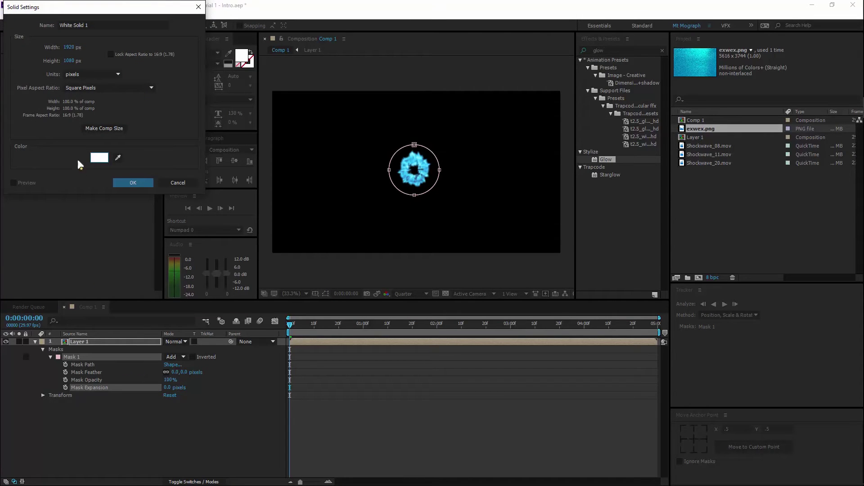
{"action": "left_click", "coordinate": [135, 184]}
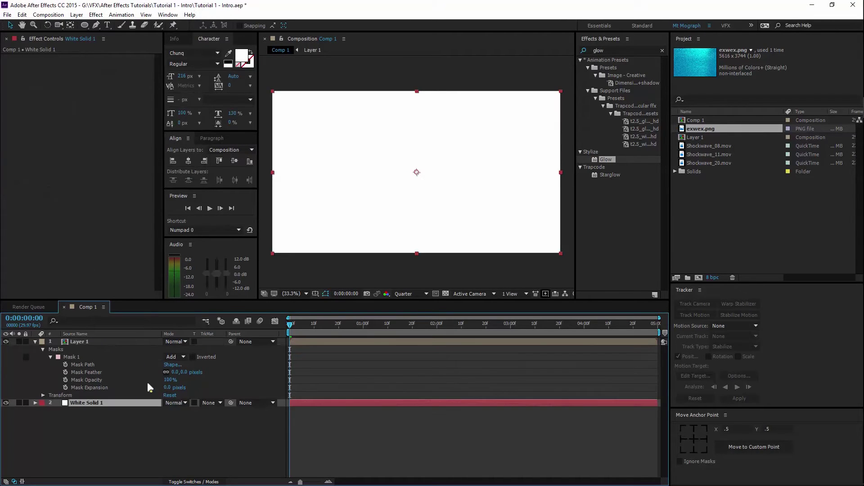
{"action": "left_click", "coordinate": [90, 343]}
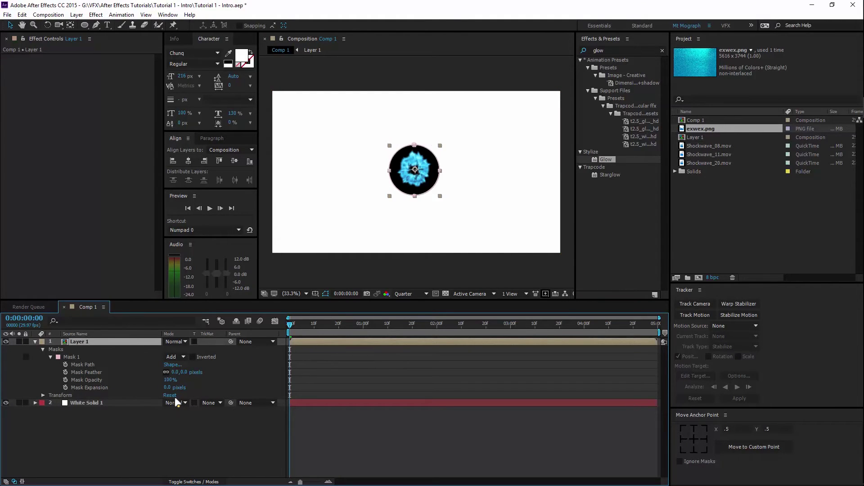
Keyframe Layer 1's Mask Expansion from -167 px at the start to 1000 px at frame 25.
{"action": "left_click", "coordinate": [66, 388]}
{"action": "left_click_drag", "start_coordinate": [170, 389], "coordinate": [101, 391]}
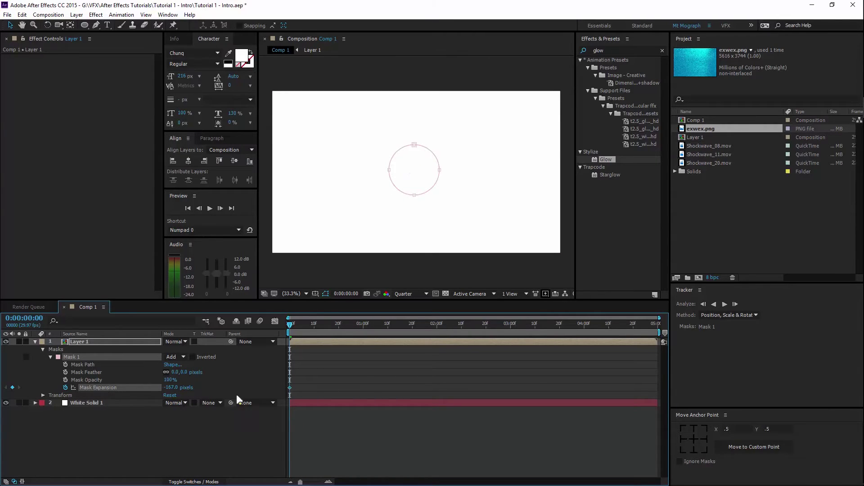
{"action": "key", "text": "shift+Page_Down"}
{"action": "key", "text": "shift+Page_Down"}
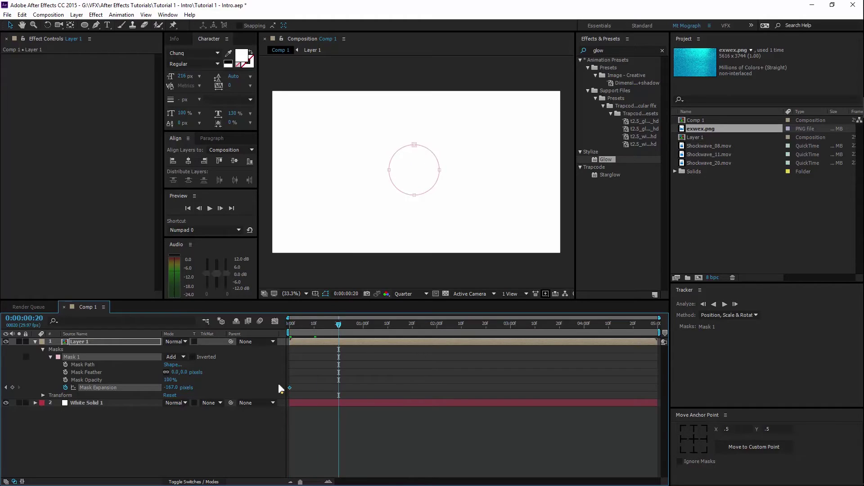
{"action": "key", "text": "shift+Page_Down"}
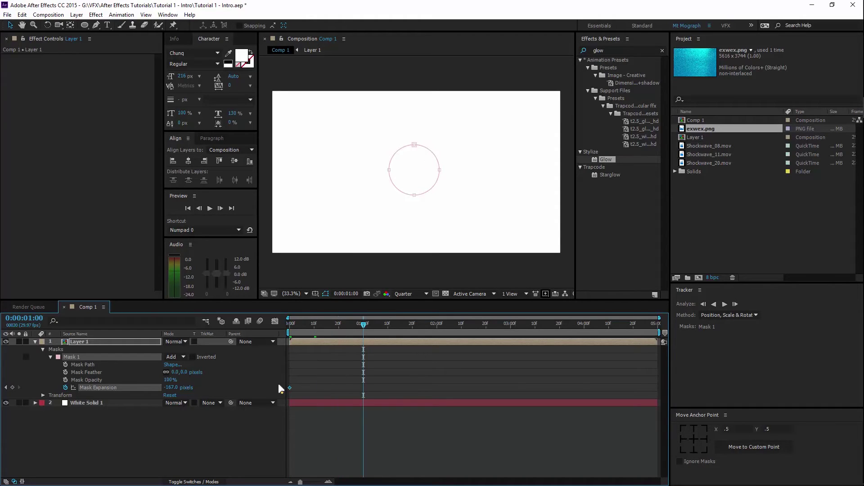
{"action": "key", "text": "Page_Up"}
{"action": "key", "text": "Page_Up"}
{"action": "key", "text": "Page_Up"}
{"action": "key", "text": "Page_Up"}
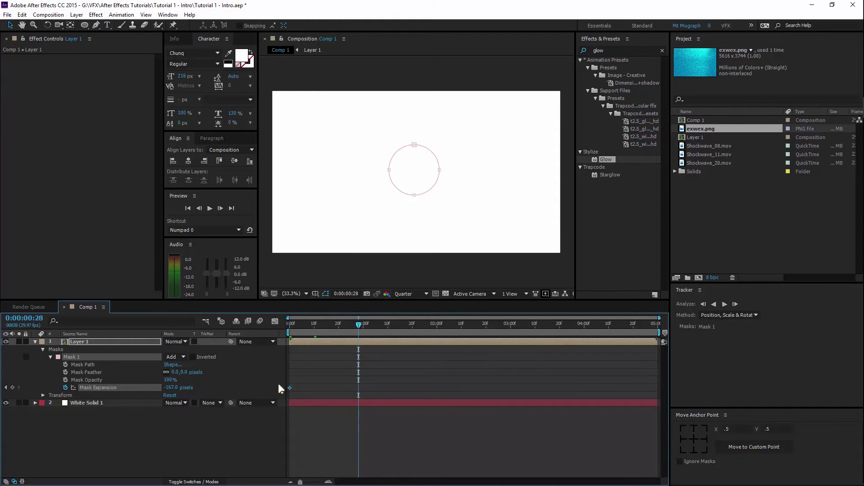
{"action": "key", "text": "Page_Up"}
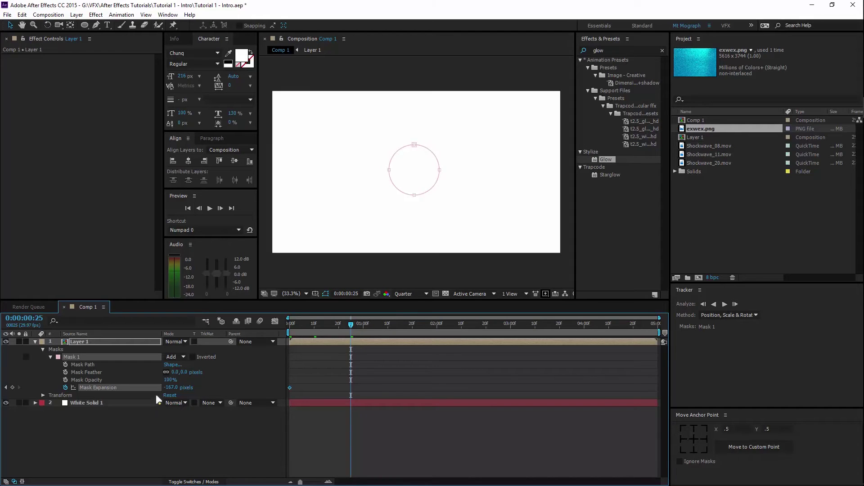
{"action": "left_click_drag", "start_coordinate": [220, 387], "coordinate": [729, 395]}
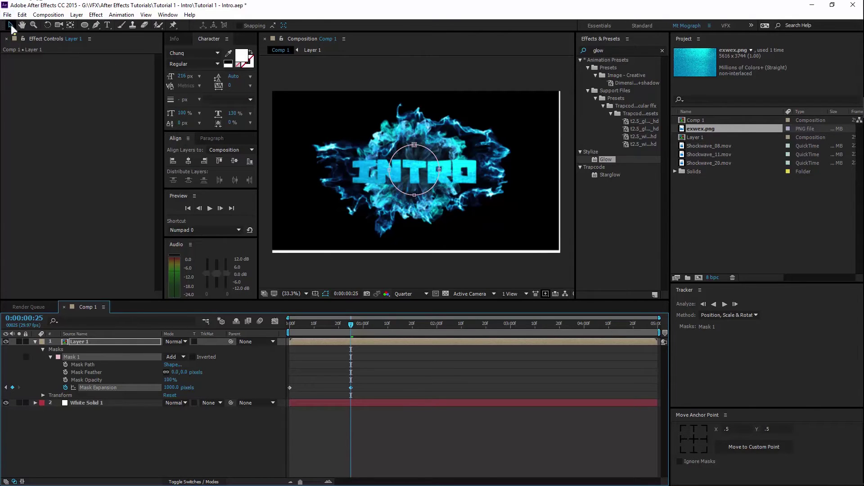
Centre White Solid 1 and Layer 1 horizontally and vertically using the Align panel.
{"action": "left_click", "coordinate": [112, 350]}
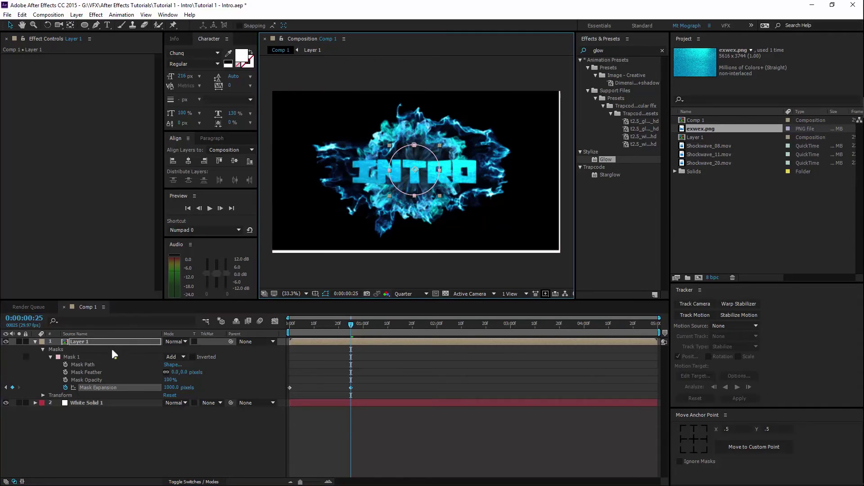
{"action": "left_click", "coordinate": [337, 169]}
{"action": "left_click_drag", "start_coordinate": [337, 170], "coordinate": [341, 176]}
{"action": "key", "text": "Return"}
{"action": "left_click", "coordinate": [185, 162]}
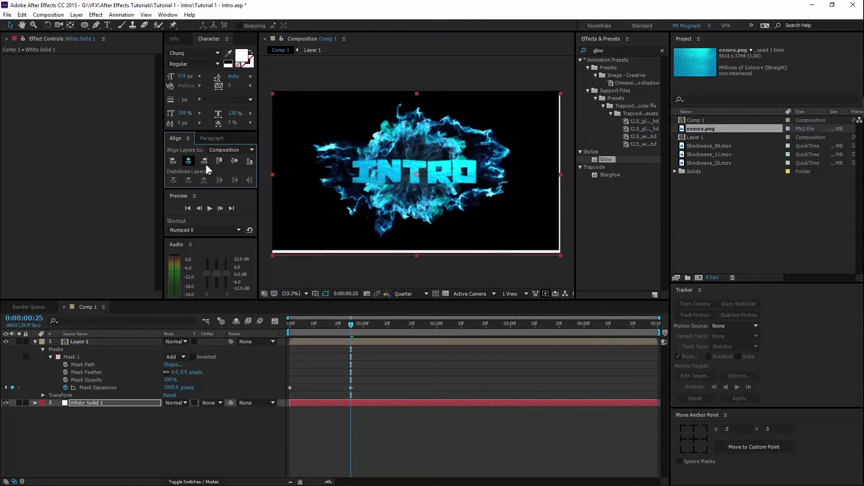
{"action": "left_click", "coordinate": [233, 162]}
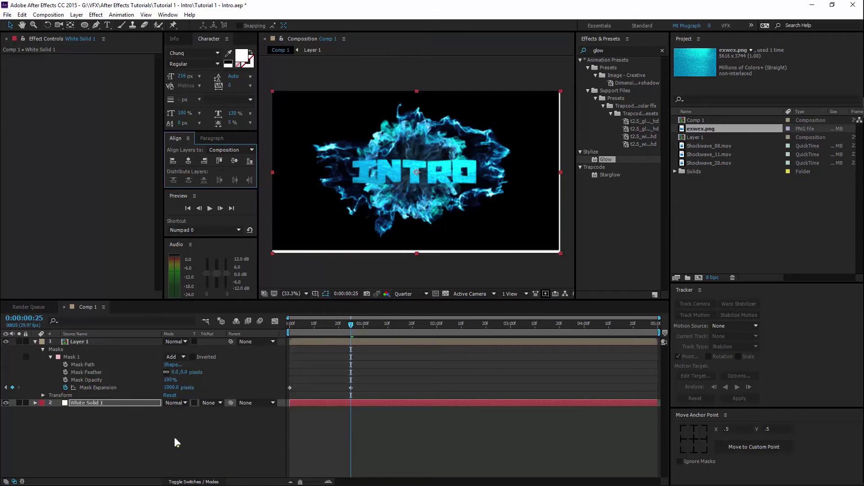
{"action": "left_click", "coordinate": [102, 343]}
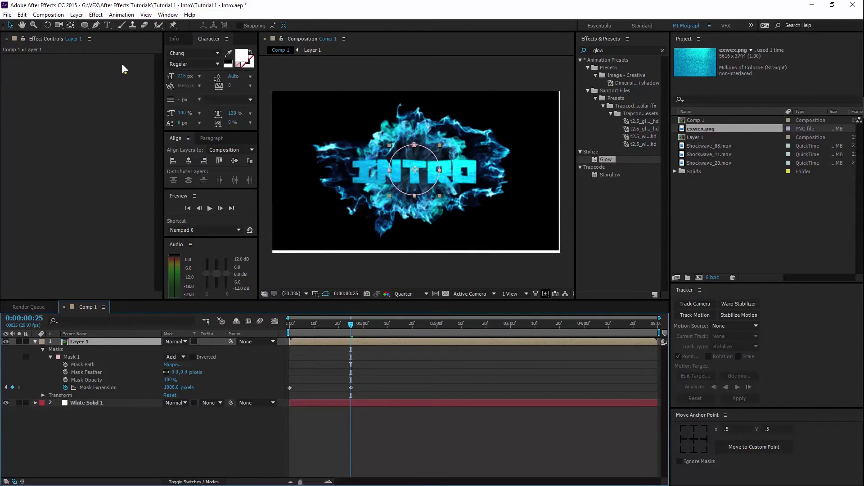
{"action": "left_click", "coordinate": [174, 160]}
{"action": "left_click", "coordinate": [189, 161]}
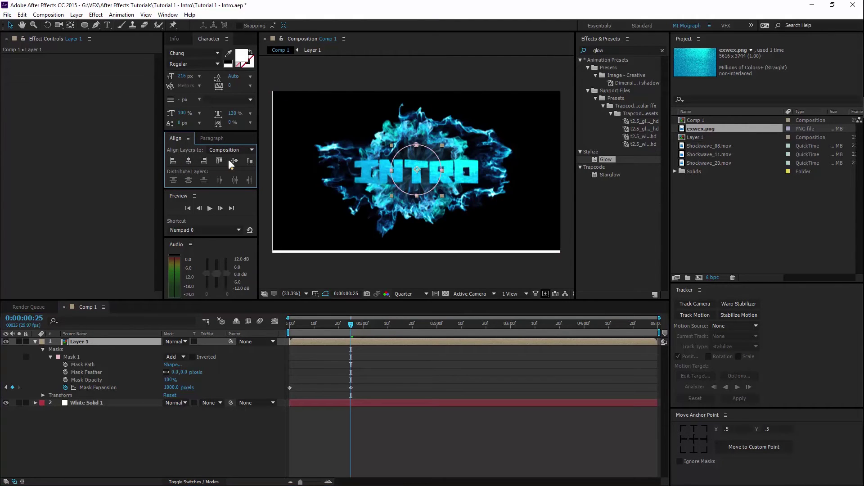
{"action": "left_click", "coordinate": [233, 160]}
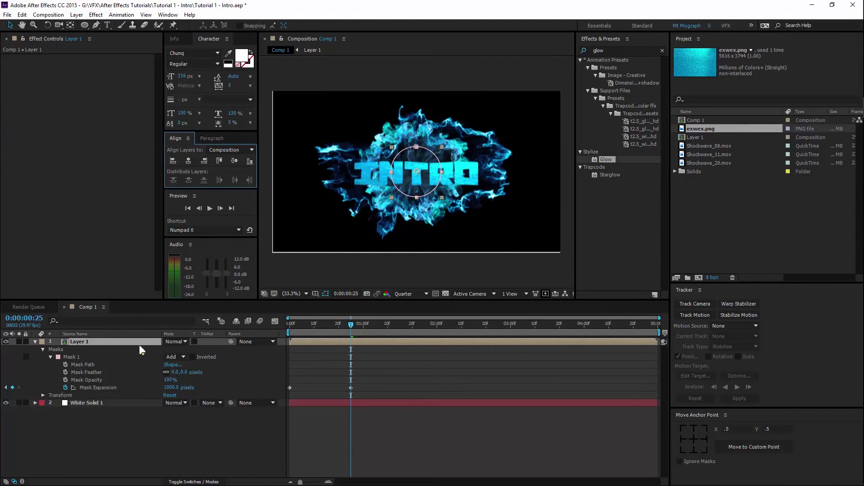
Set Layer 1's Position to exactly 960, 540.
{"action": "key", "text": "p"}
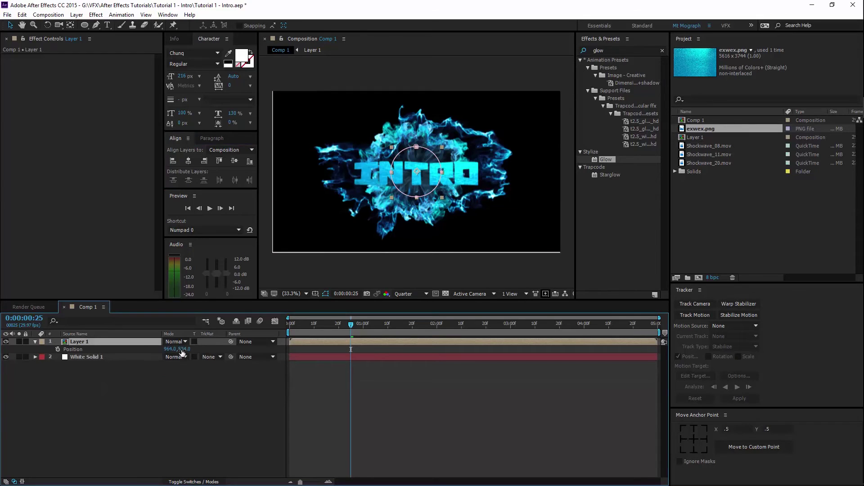
{"action": "left_click_drag", "start_coordinate": [182, 354], "coordinate": [184, 350]}
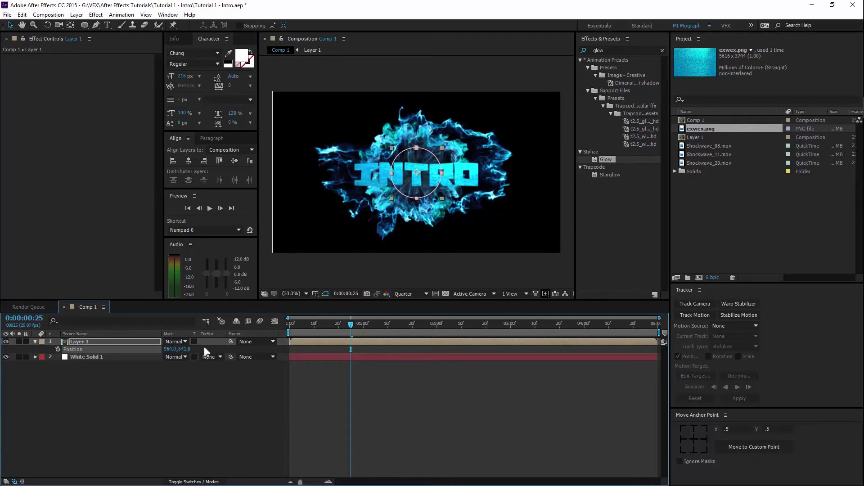
{"action": "left_click_drag", "start_coordinate": [170, 352], "coordinate": [166, 349]}
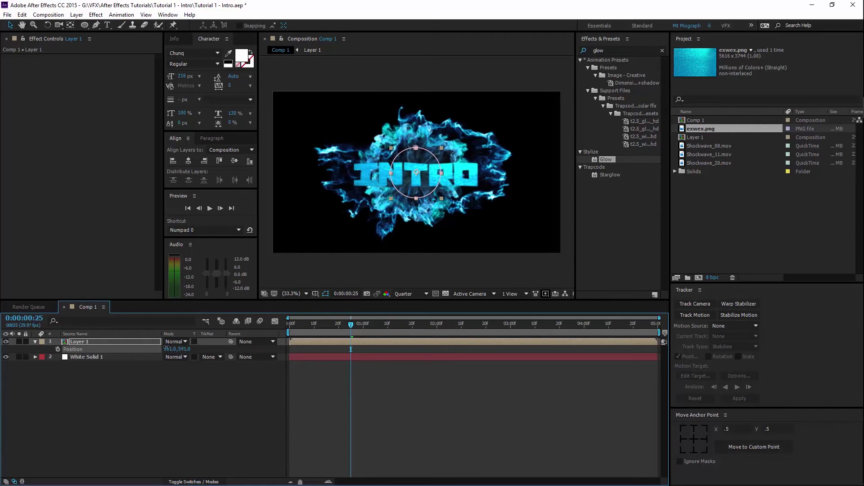
{"action": "left_click", "coordinate": [171, 349]}
{"action": "type", "text": "960"}
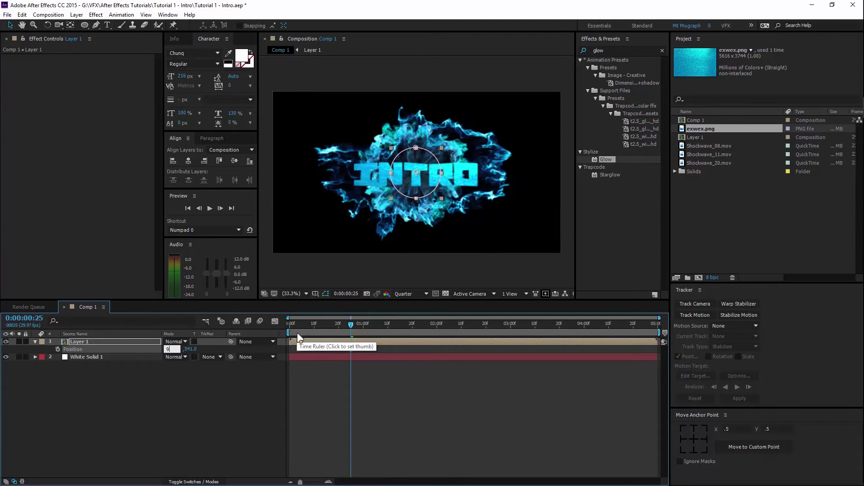
{"action": "key", "text": "Tab"}
{"action": "type", "text": "54"}
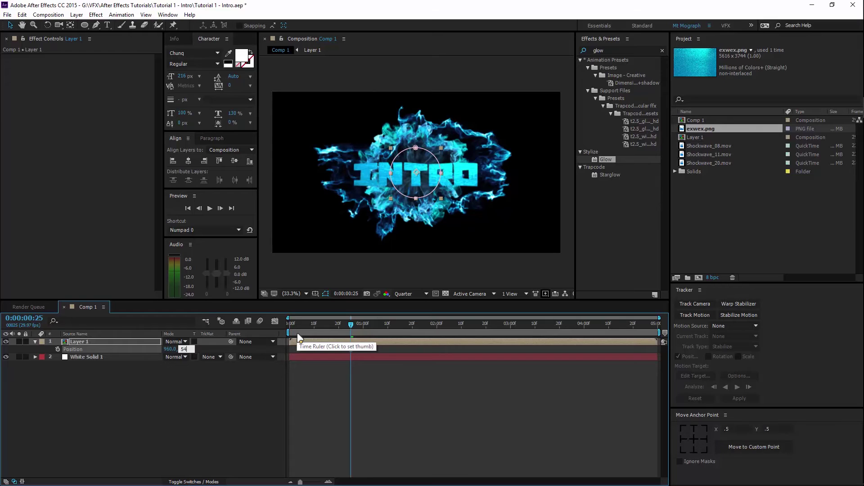
{"action": "key", "text": "Return"}
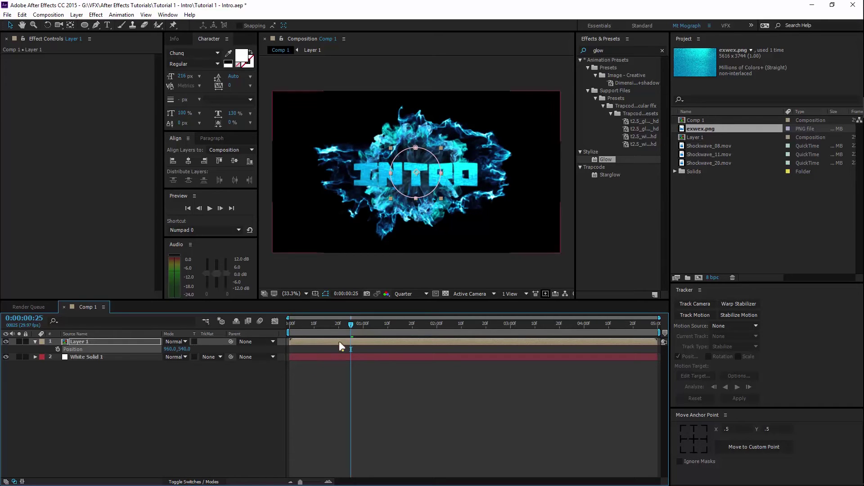
{"action": "left_click_drag", "start_coordinate": [353, 329], "coordinate": [341, 331]}
{"action": "left_click", "coordinate": [102, 342]}
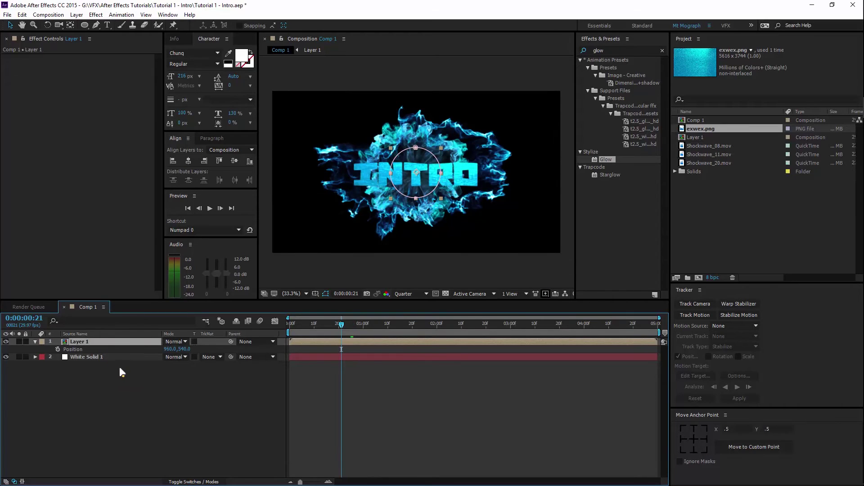
Add a Mask Expansion keyframe at 0:00:04:05 to hold the mask at 1000 px.
{"action": "key", "text": "p"}
{"action": "key", "text": "m"}
{"action": "key", "text": "m"}
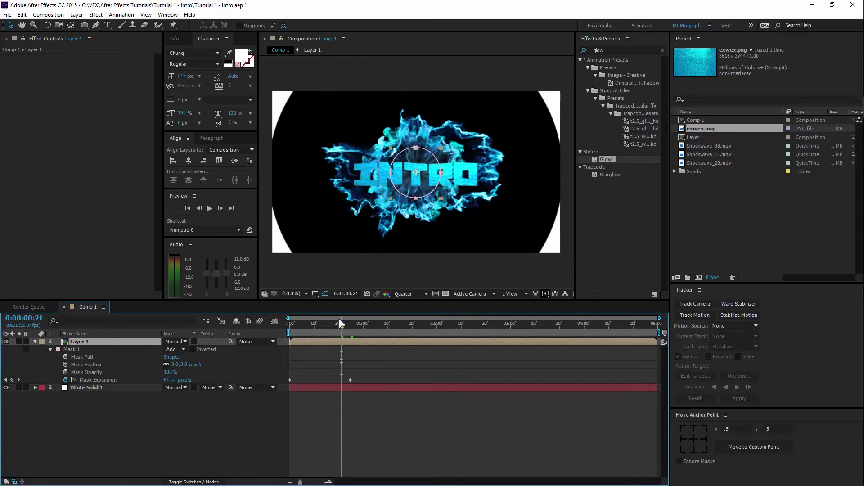
{"action": "left_click_drag", "start_coordinate": [341, 324], "coordinate": [584, 335]}
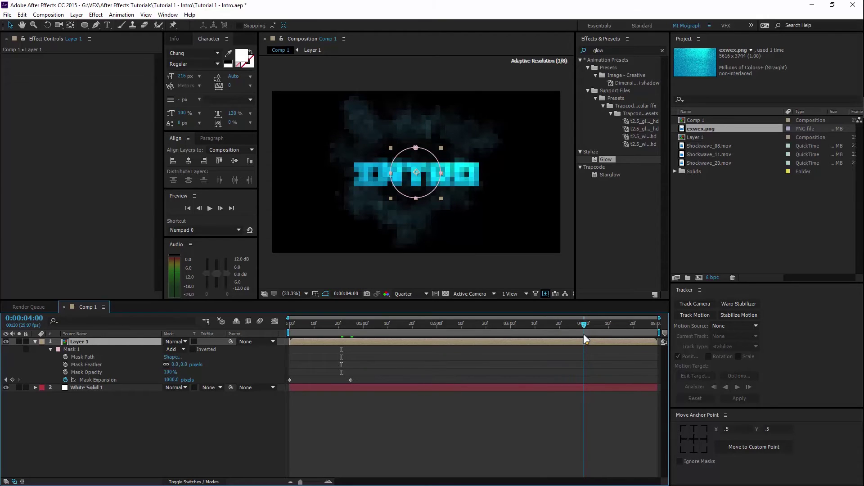
{"action": "key", "text": "Page_Down"}
{"action": "key", "text": "Page_Down"}
{"action": "key", "text": "Page_Down"}
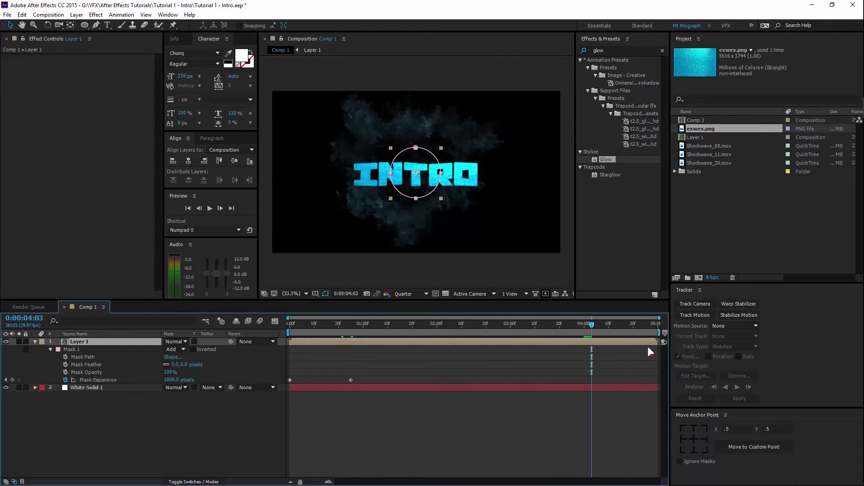
{"action": "key", "text": "Page_Down"}
{"action": "key", "text": "Page_Down"}
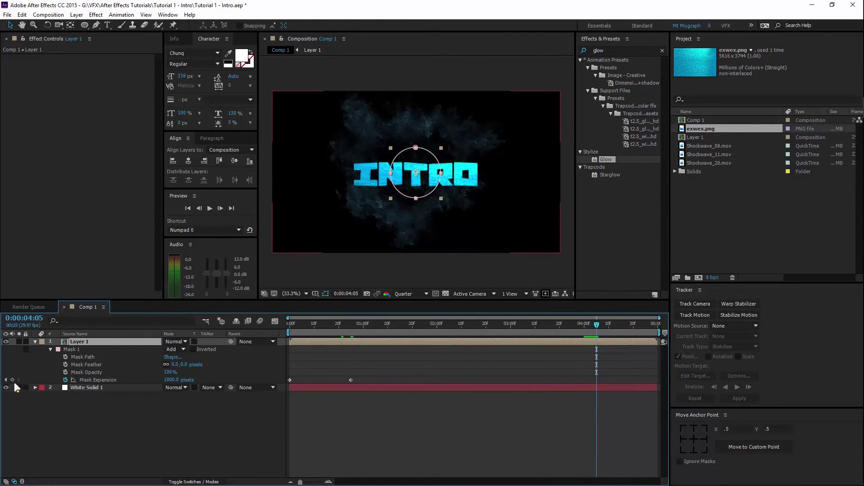
{"action": "left_click", "coordinate": [12, 380]}
Set a smaller Mask Expansion value of 613 px at the five-second mark.
{"action": "key", "text": "shift+Page_Down"}
{"action": "key", "text": "shift+Page_Down"}
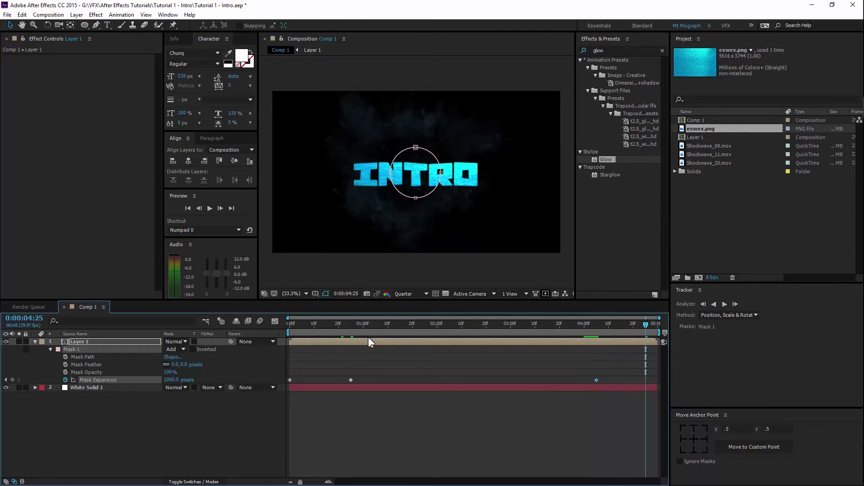
{"action": "key", "text": "shift+Page_Down"}
{"action": "key", "text": "Page_Up"}
{"action": "key", "text": "Page_Up"}
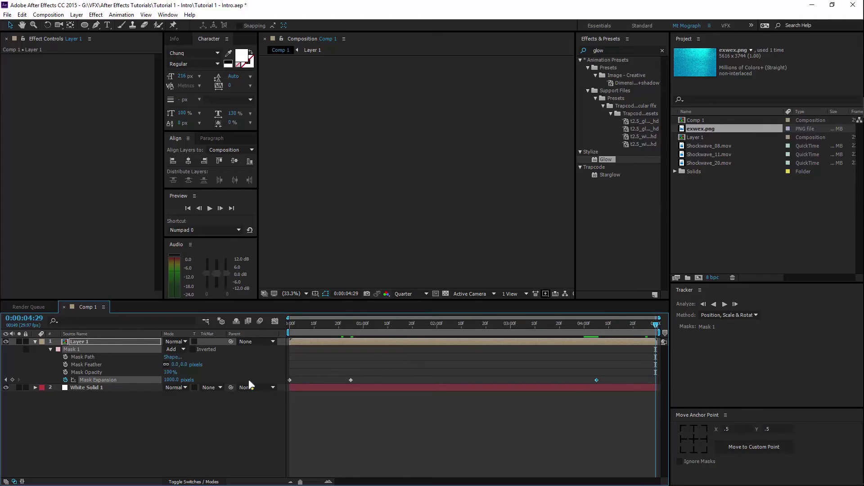
{"action": "left_click", "coordinate": [166, 382]}
{"action": "type", "text": "613"}
{"action": "left_click", "coordinate": [173, 414]}
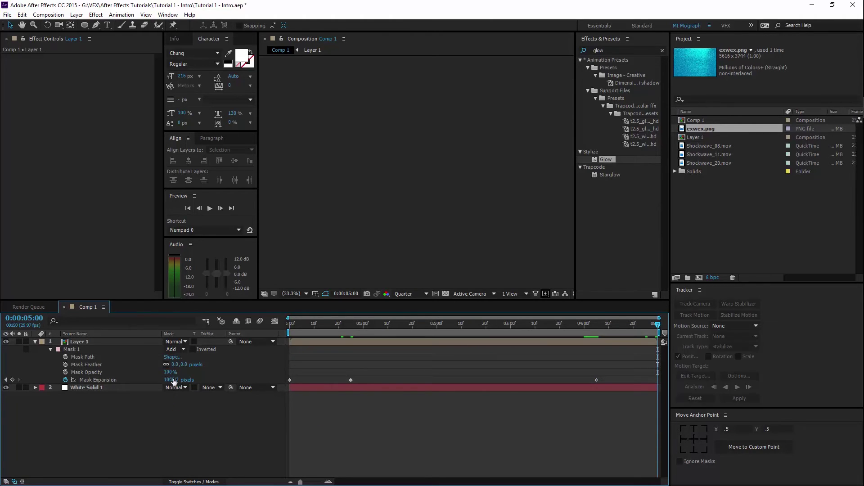
{"action": "left_click", "coordinate": [69, 350]}
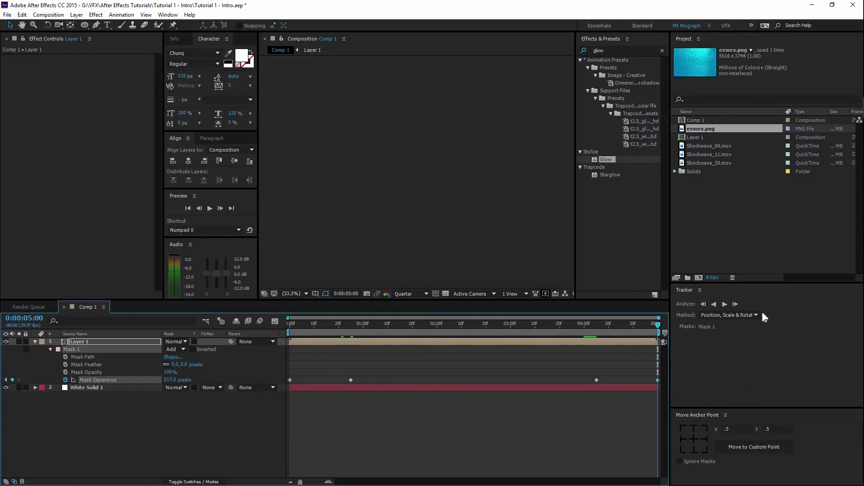
{"action": "key", "text": "Page_Up"}
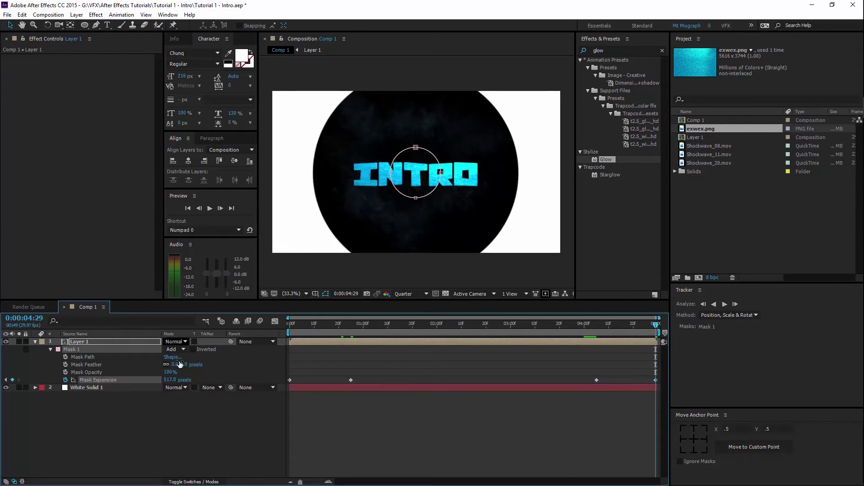
Drop the closing Mask Expansion to -169 px and sharpen the opening burst's easing in the speed graph.
{"action": "left_click_drag", "start_coordinate": [176, 380], "coordinate": [53, 388]}
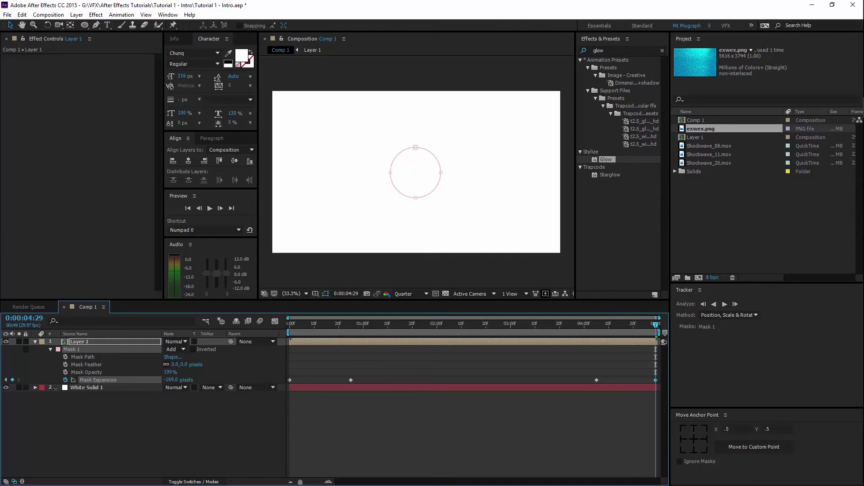
{"action": "left_click_drag", "start_coordinate": [376, 366], "coordinate": [280, 403]}
{"action": "left_click", "coordinate": [275, 321]}
{"action": "left_click", "coordinate": [275, 321]}
{"action": "key", "text": "shift+F3"}
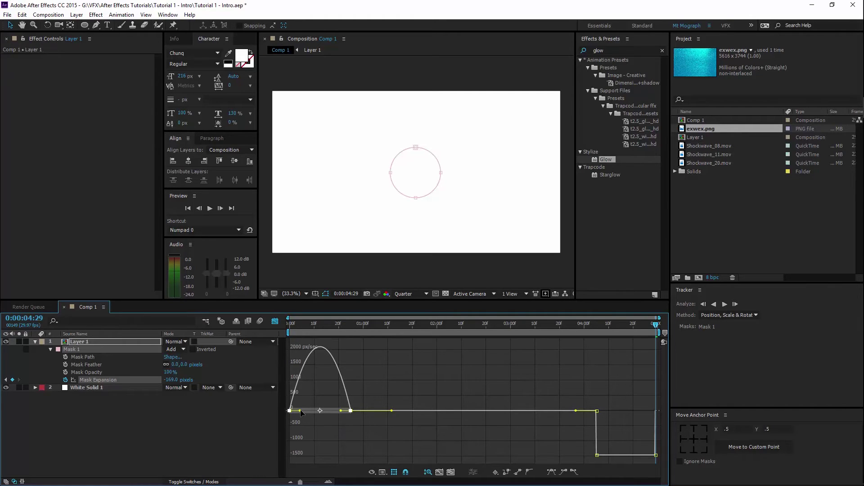
{"action": "left_click_drag", "start_coordinate": [300, 411], "coordinate": [355, 411]}
{"action": "key", "text": "shift+F3"}
Sharpen the easing of the two closing keyframes so the mask snaps shut at the end.
{"action": "left_click_drag", "start_coordinate": [559, 364], "coordinate": [662, 414]}
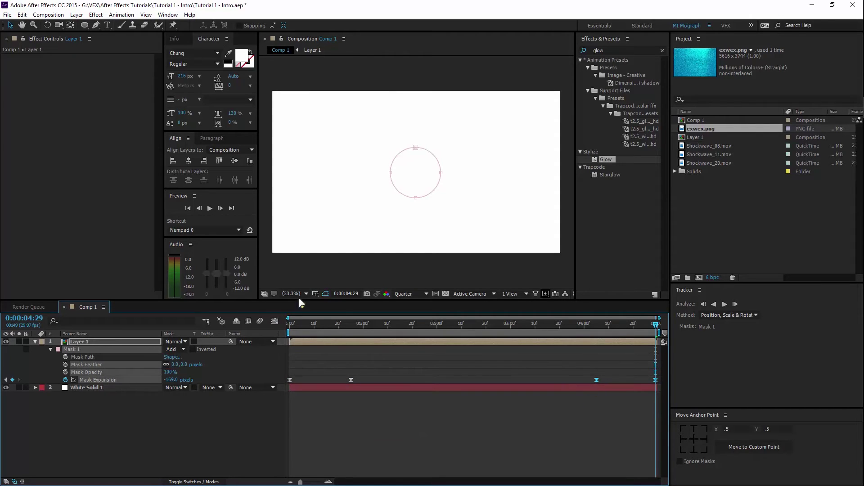
{"action": "left_click", "coordinate": [274, 321]}
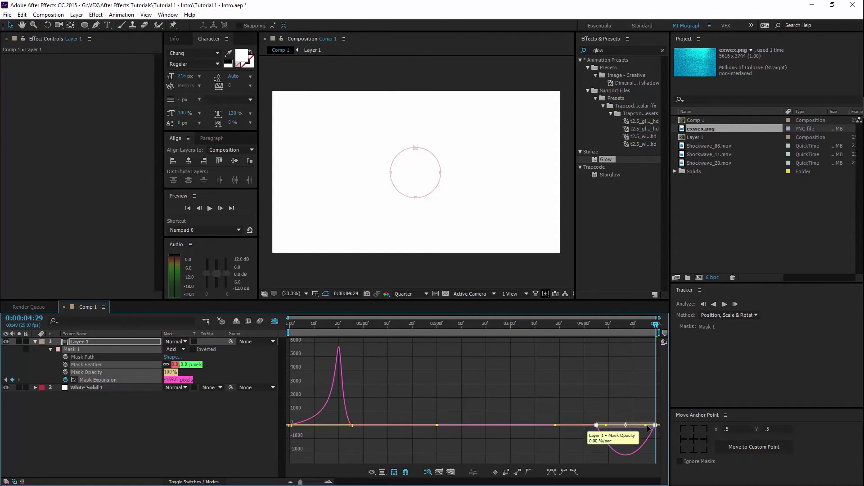
{"action": "left_click_drag", "start_coordinate": [649, 428], "coordinate": [600, 425]}
{"action": "left_click", "coordinate": [261, 321]}
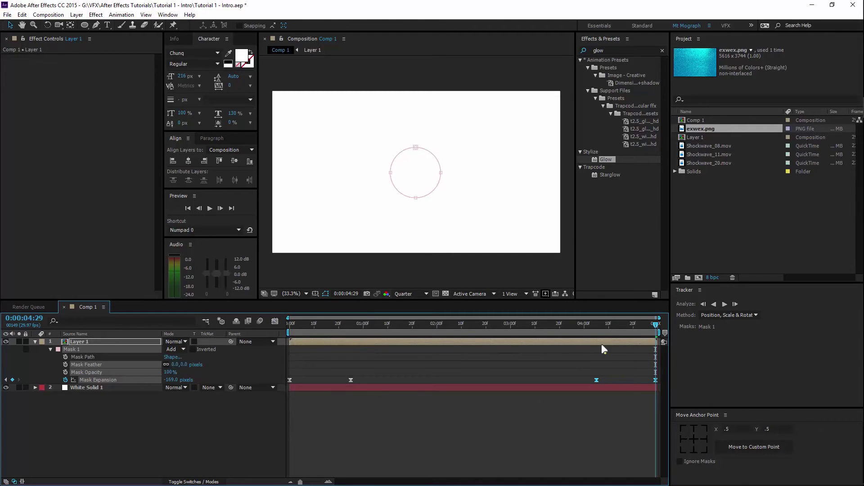
{"action": "left_click_drag", "start_coordinate": [586, 328], "coordinate": [590, 330]}
{"action": "left_click", "coordinate": [566, 418]}
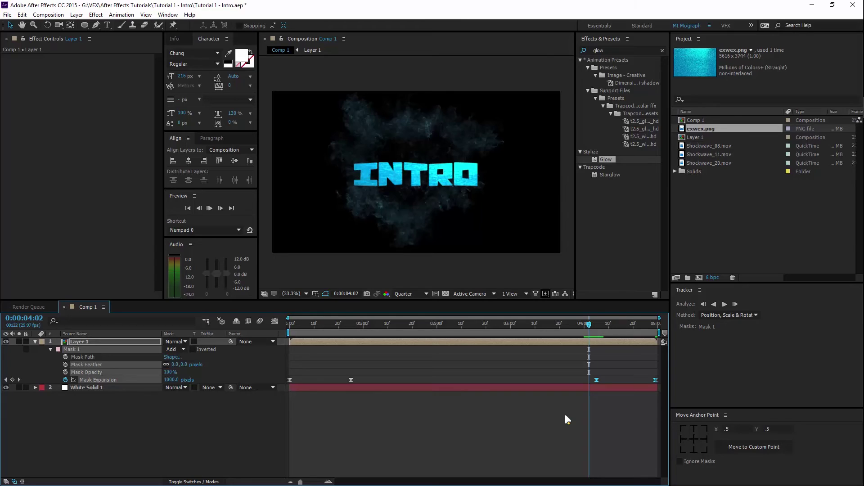
{"action": "key", "text": "space"}
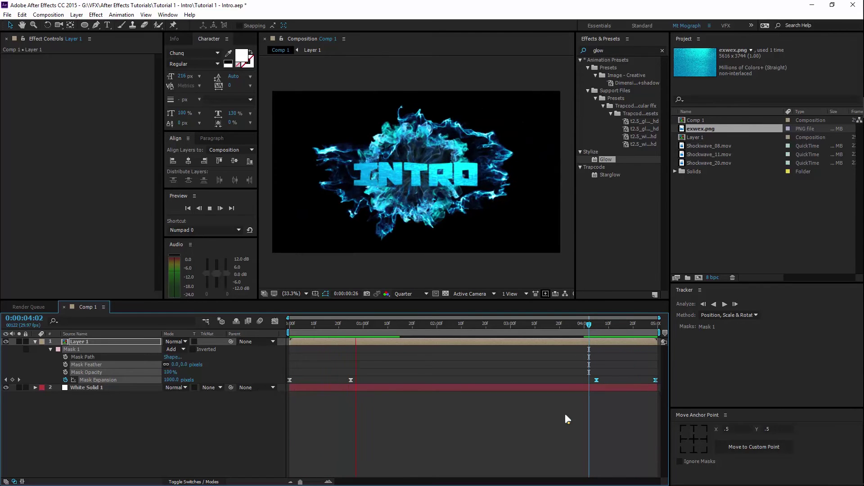
{"action": "left_click_drag", "start_coordinate": [386, 323], "coordinate": [338, 325]}
Inside the Layer 1 pre-comp, shift exwex.png's two Mask Expansion keyframes later to start at frame 12.
{"action": "double_click", "coordinate": [111, 342]}
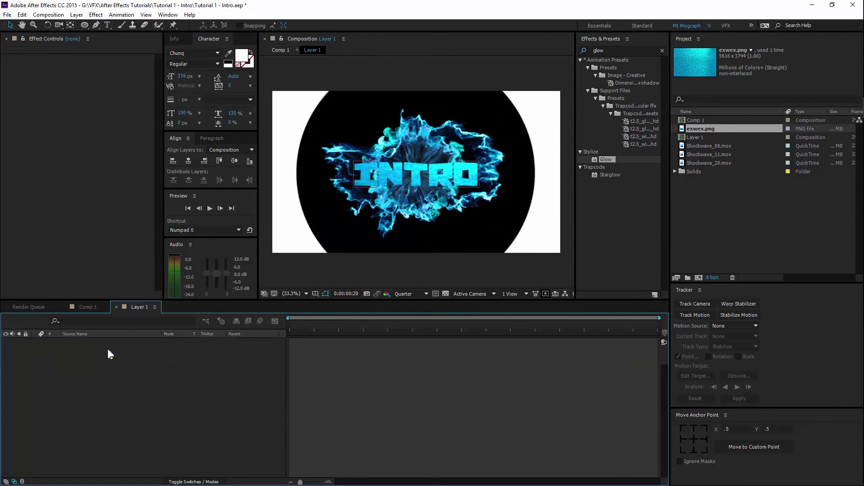
{"action": "left_click", "coordinate": [101, 348]}
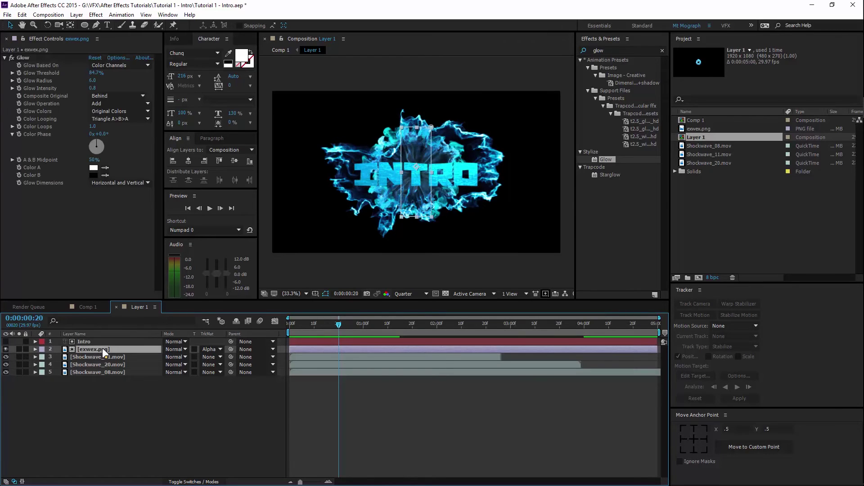
{"action": "key", "text": "m"}
{"action": "key", "text": "m"}
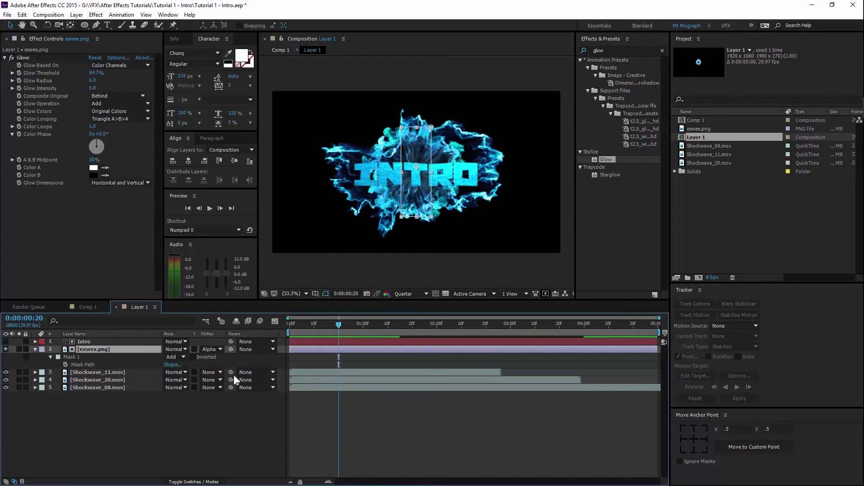
{"action": "left_click_drag", "start_coordinate": [315, 390], "coordinate": [383, 398]}
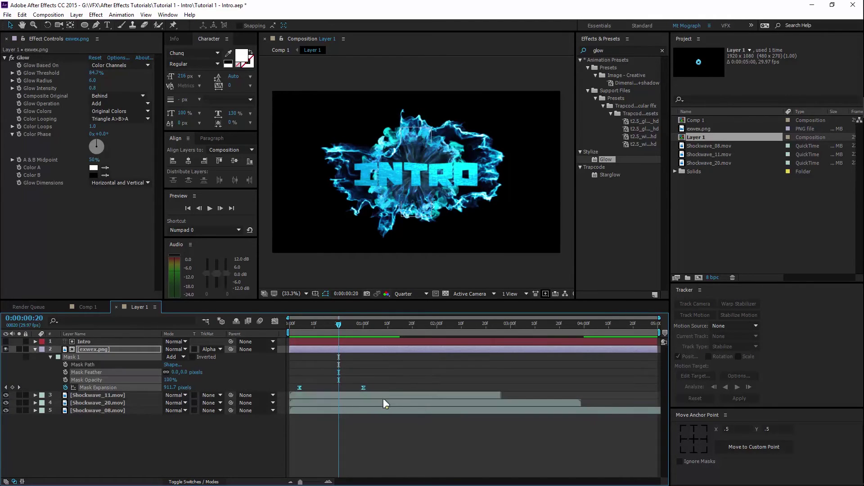
{"action": "left_click_drag", "start_coordinate": [339, 324], "coordinate": [319, 323]}
{"action": "left_click_drag", "start_coordinate": [363, 390], "coordinate": [383, 388]}
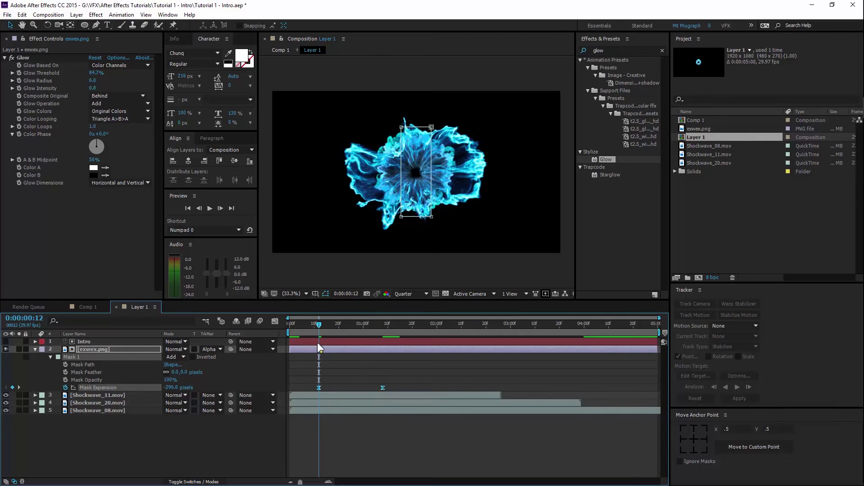
{"action": "mouse_move", "coordinate": [321, 328]}
{"action": "left_mouse_down"}
{"action": "mouse_move", "coordinate": [385, 322]}
{"action": "mouse_move", "coordinate": [326, 326]}
{"action": "mouse_move", "coordinate": [333, 323]}
{"action": "left_mouse_up"}
Check the Mask Expansion speed curve, then close the Layer 1 composition.
{"action": "left_click", "coordinate": [275, 321]}
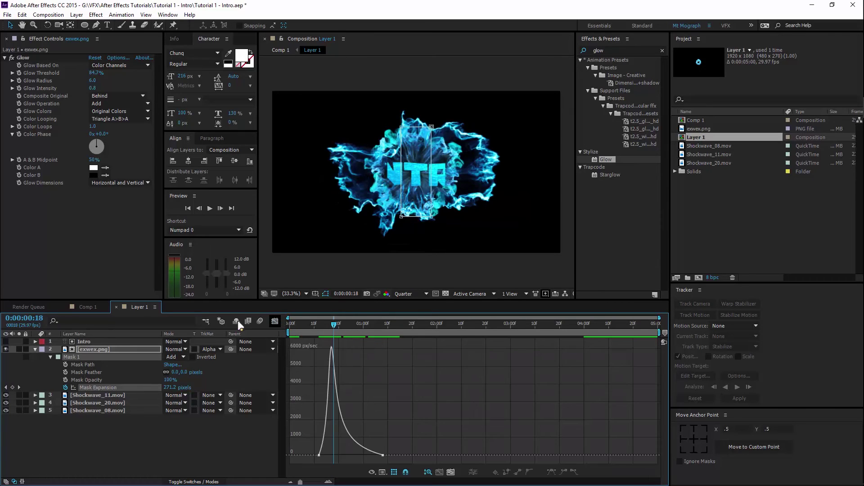
{"action": "key", "text": "shift+F3"}
{"action": "left_click", "coordinate": [116, 307]}
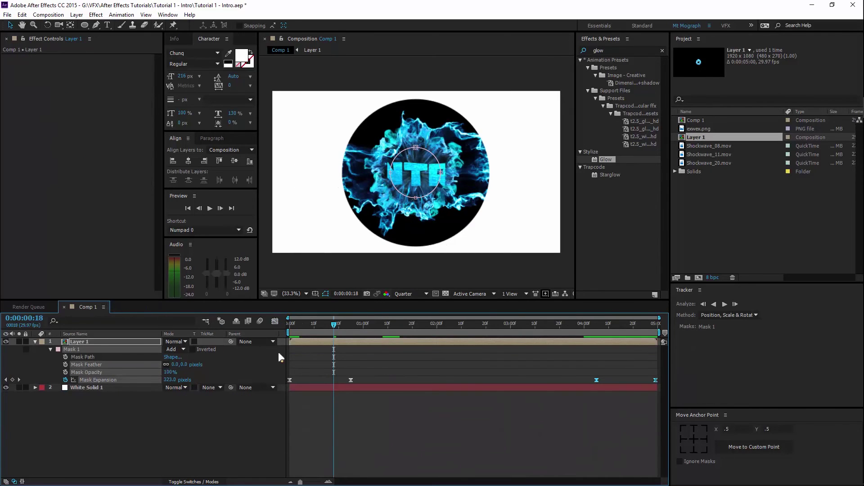
Preview the full intro animation in Comp 1 several times from the first frame.
{"action": "key", "text": "KP_0"}
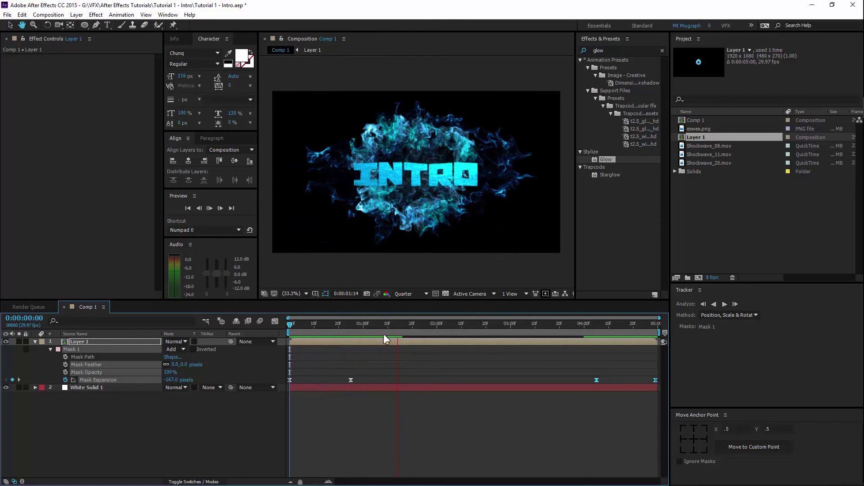
{"action": "key", "text": "space"}
{"action": "left_click", "coordinate": [407, 412]}
{"action": "key", "text": "KP_0"}
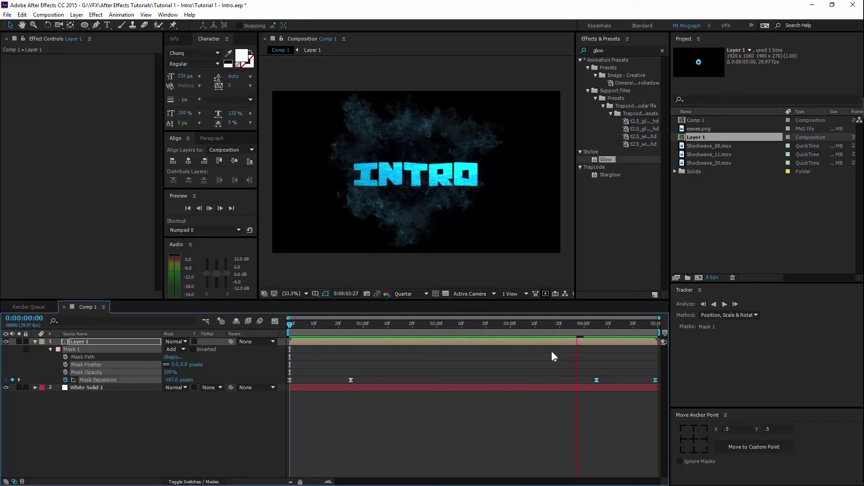
{"action": "key", "text": "space"}
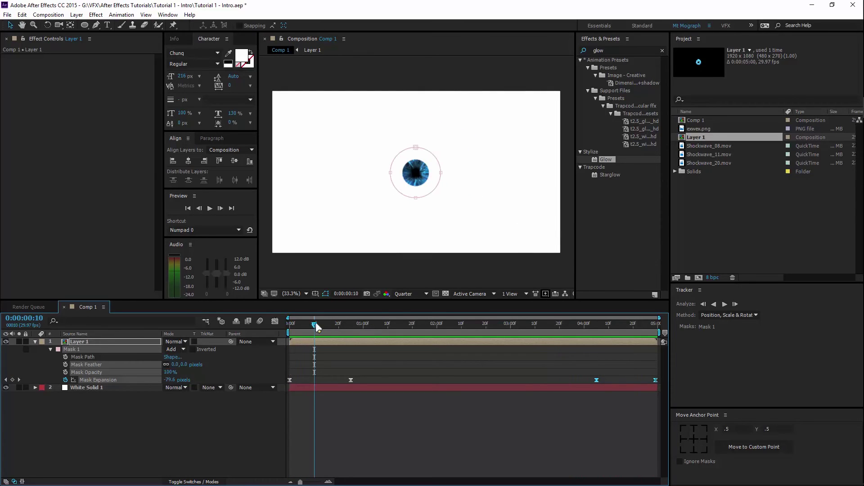
{"action": "left_click_drag", "start_coordinate": [314, 323], "coordinate": [249, 322]}
{"action": "key", "text": "space"}
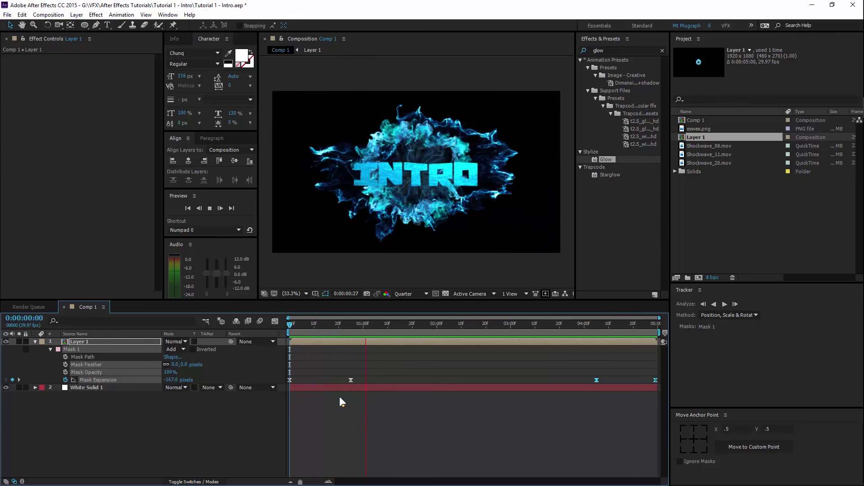
{"action": "left_click", "coordinate": [325, 323]}
{"action": "left_click_drag", "start_coordinate": [318, 320], "coordinate": [149, 298]}
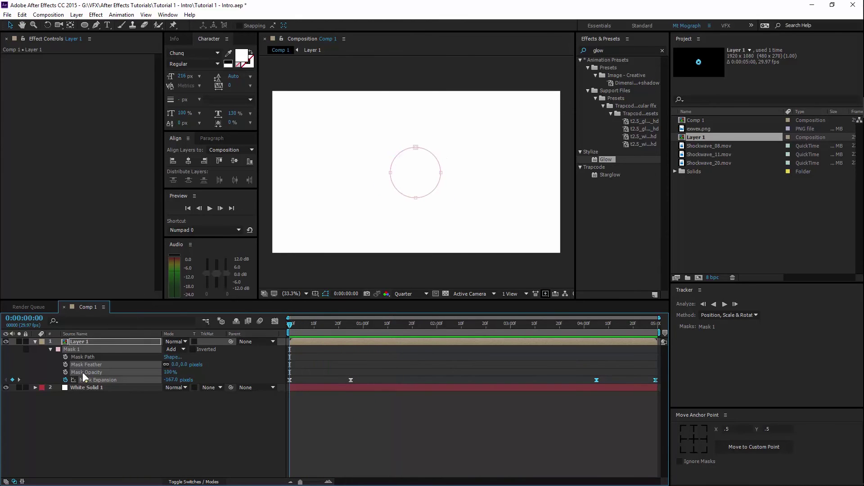
Feather exwex.png's burst mask edge to 117 px inside Layer 1, then return to Comp 1.
{"action": "double_click", "coordinate": [87, 341]}
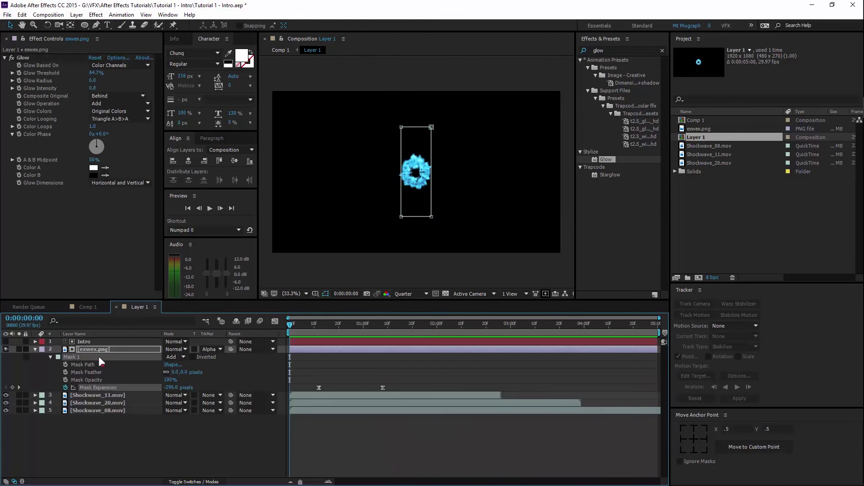
{"action": "left_click", "coordinate": [103, 372]}
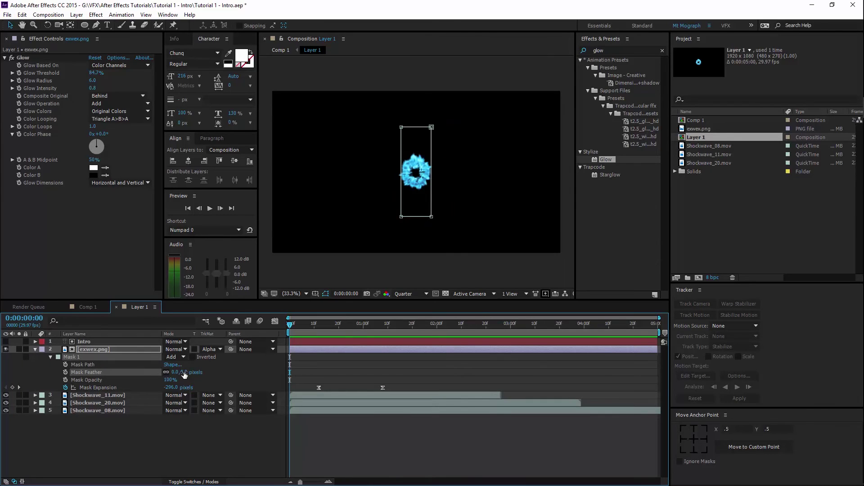
{"action": "left_click_drag", "start_coordinate": [304, 328], "coordinate": [350, 325]}
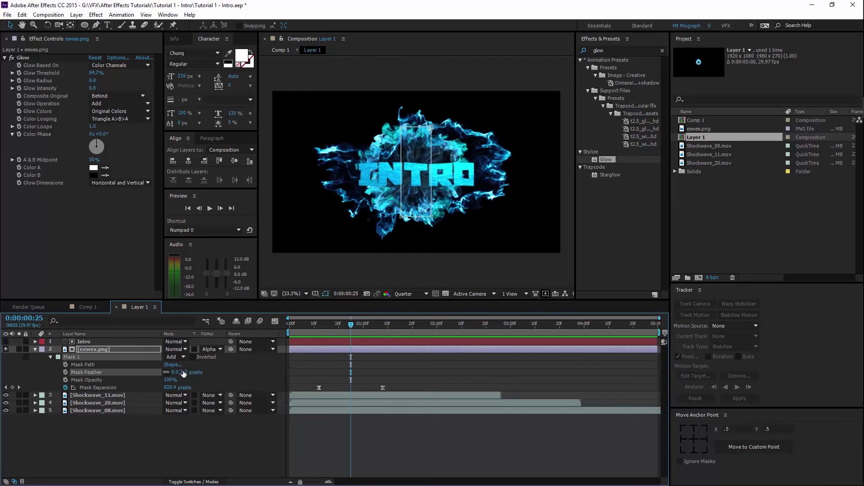
{"action": "left_click_drag", "start_coordinate": [186, 372], "coordinate": [239, 375]}
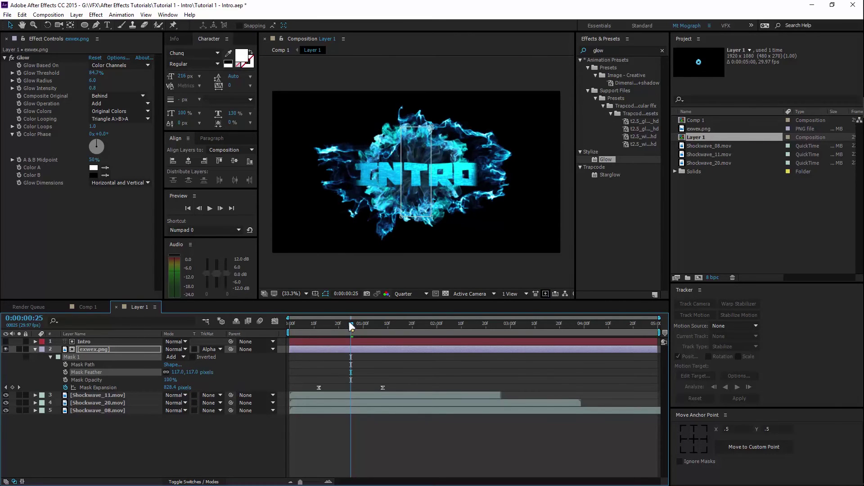
{"action": "left_click_drag", "start_coordinate": [350, 324], "coordinate": [383, 325]}
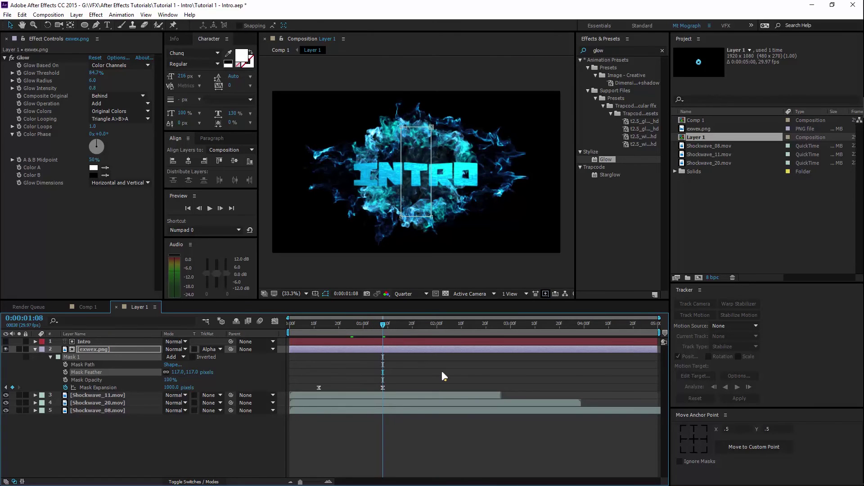
{"action": "left_click", "coordinate": [83, 307]}
{"action": "left_click_drag", "start_coordinate": [393, 323], "coordinate": [74, 387]}
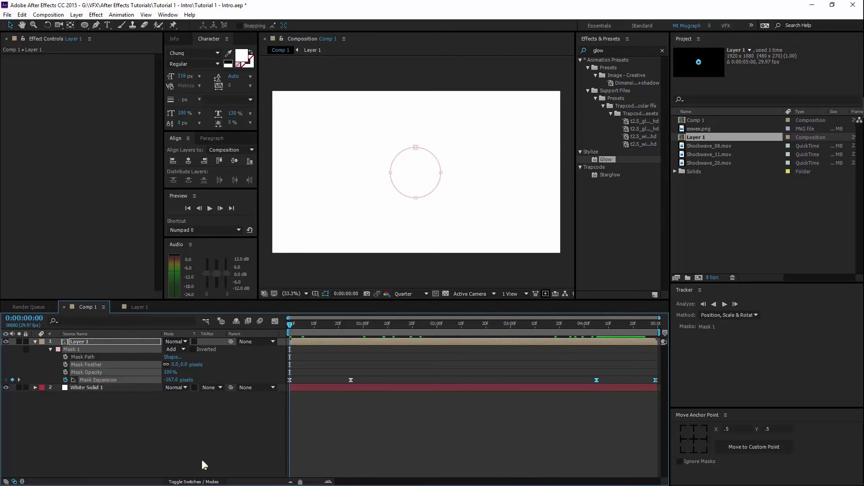
Begin precomposing White Solid 1 and Layer 1 in Comp 1, then cancel the dialog.
{"action": "key", "text": "F4"}
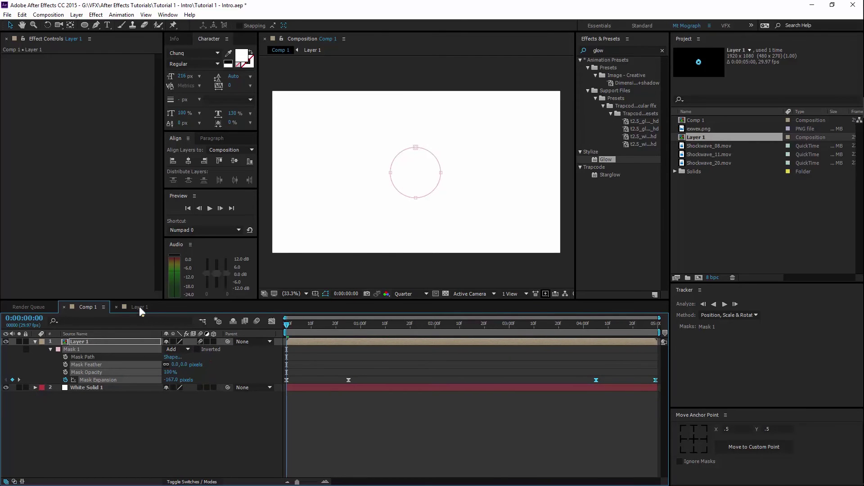
{"action": "left_click", "coordinate": [139, 307]}
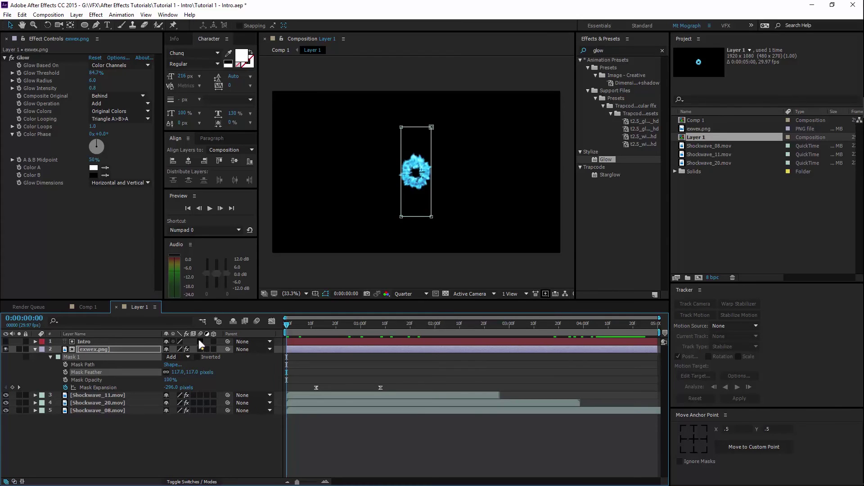
{"action": "left_click", "coordinate": [87, 307]}
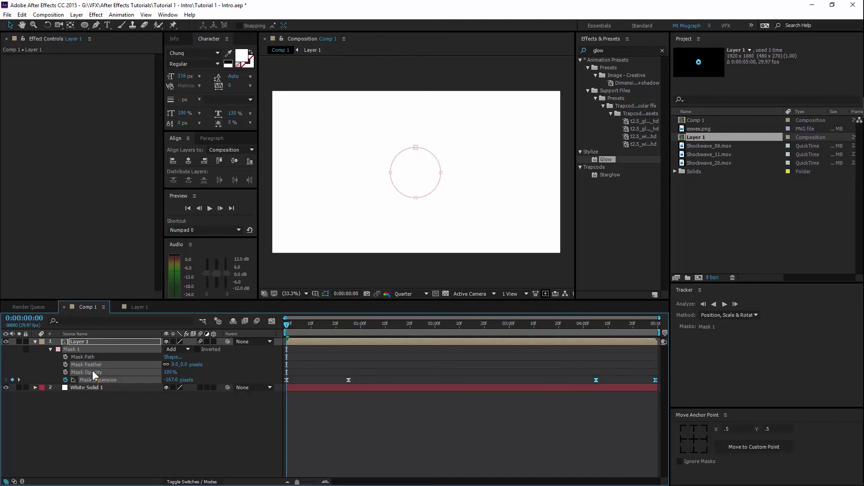
{"action": "left_click", "coordinate": [93, 387]}
{"action": "left_click", "coordinate": [116, 342], "text": "shift"}
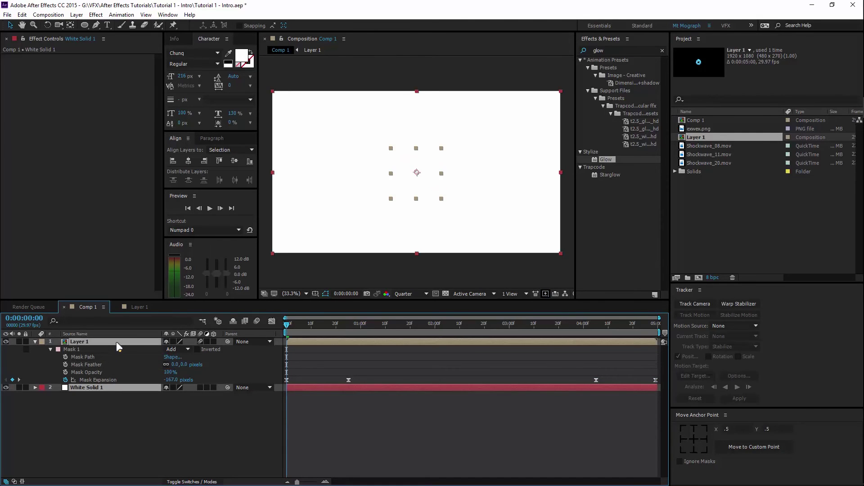
{"action": "key", "text": "ctrl+shift+c"}
{"action": "type", "text": "Layer Before"}
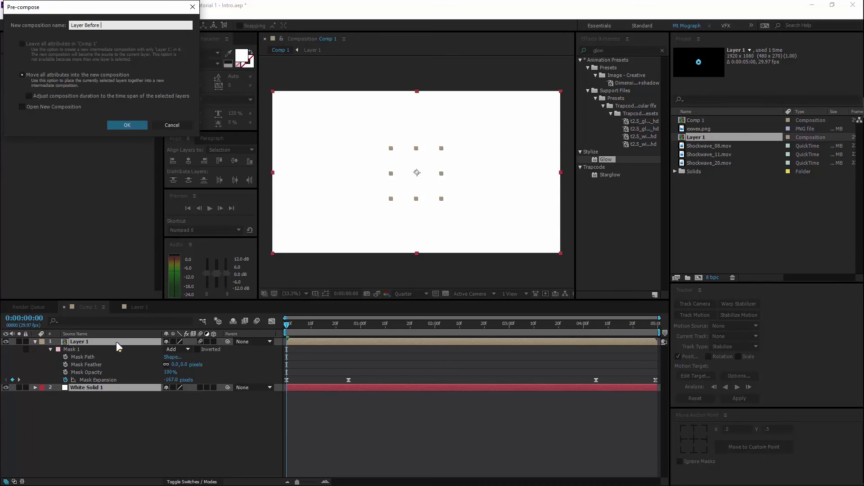
{"action": "left_click", "coordinate": [169, 126]}
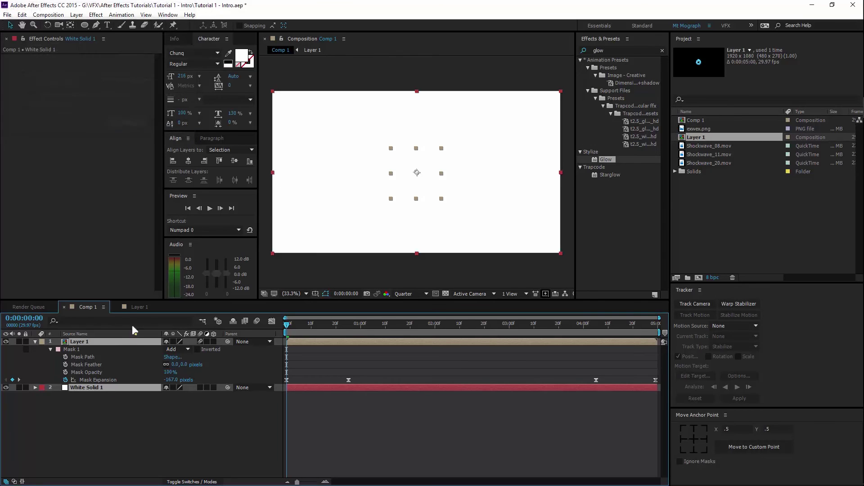
Make Intro and exwex.png 3D in Layer 1 and precompose them as 'Text Layer'.
{"action": "left_click", "coordinate": [138, 307]}
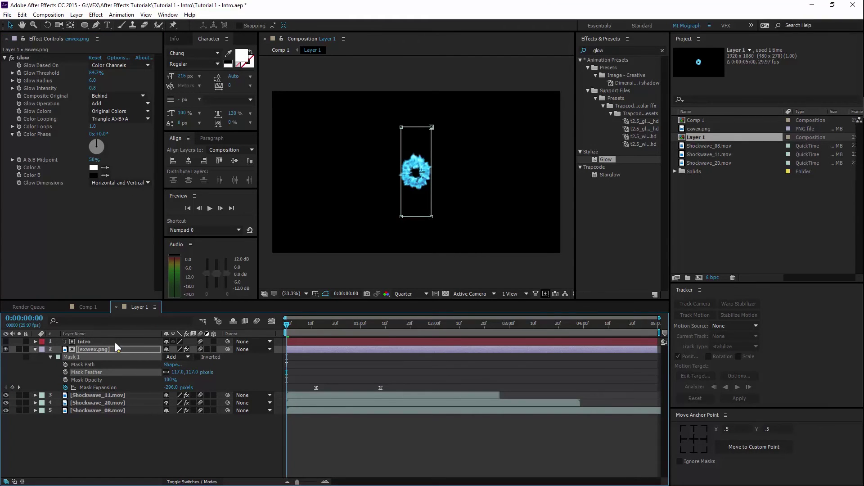
{"action": "left_click", "coordinate": [212, 348]}
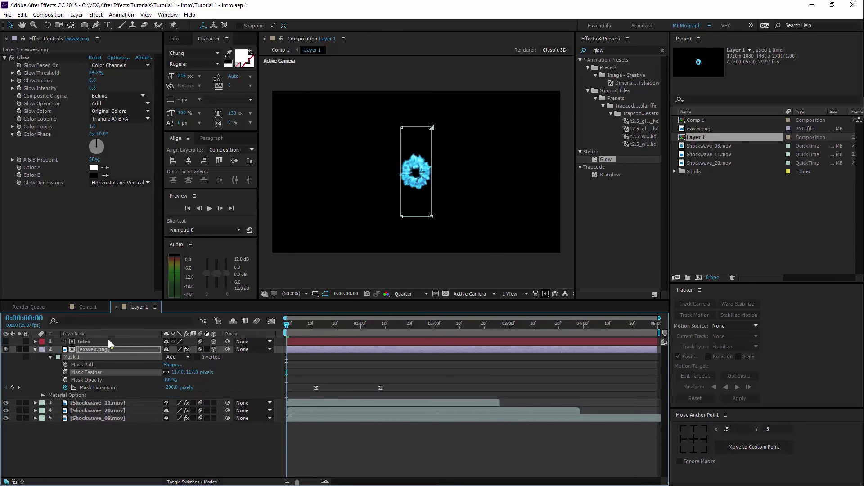
{"action": "left_click", "coordinate": [101, 350]}
{"action": "key", "text": "ctrl+shift+c"}
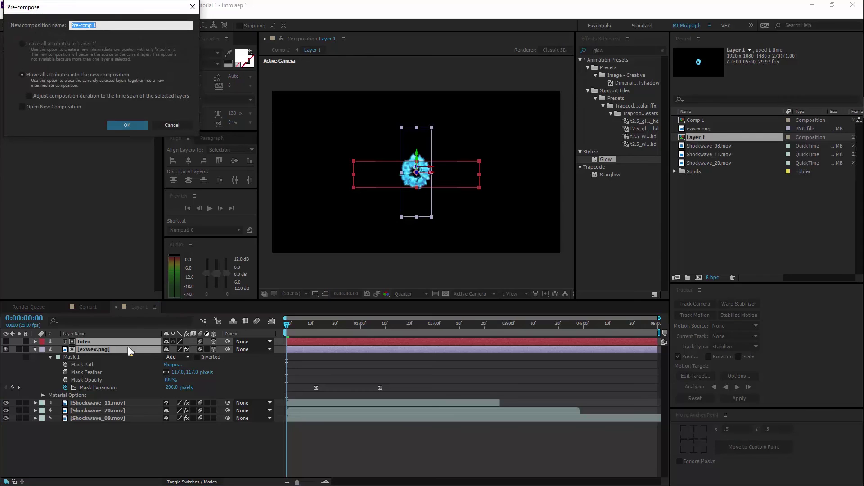
{"action": "type", "text": "Text Layer"}
{"action": "key", "text": "Return"}
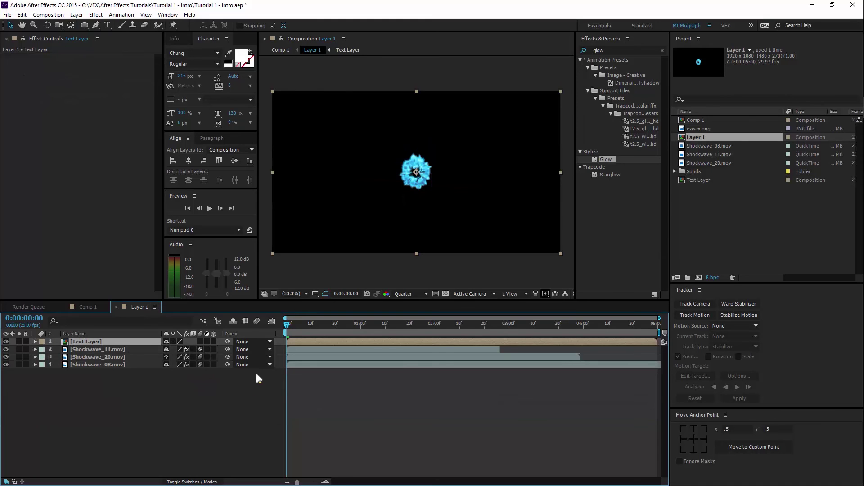
Add a Two-Node Camera, Camera 1, to the Layer 1 pre-comp and dismiss the 2D-layers warning.
{"action": "right_click", "coordinate": [236, 395]}
{"action": "mouse_move", "coordinate": [319, 401]}
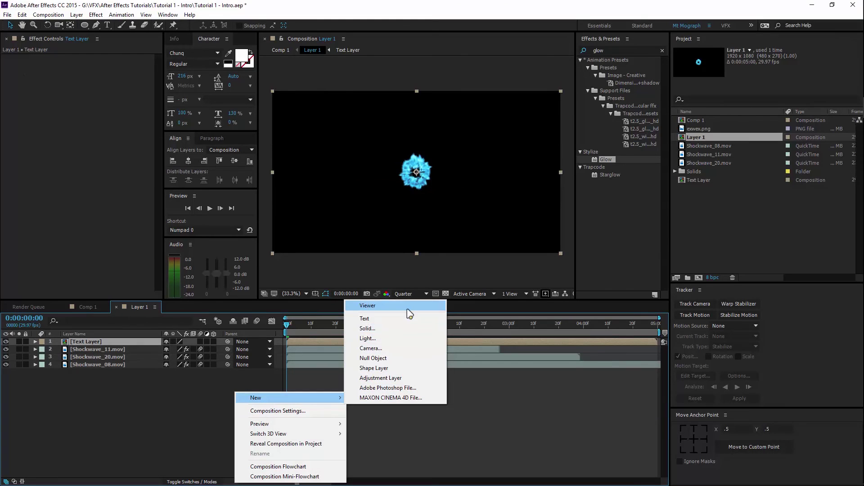
{"action": "left_click", "coordinate": [401, 348]}
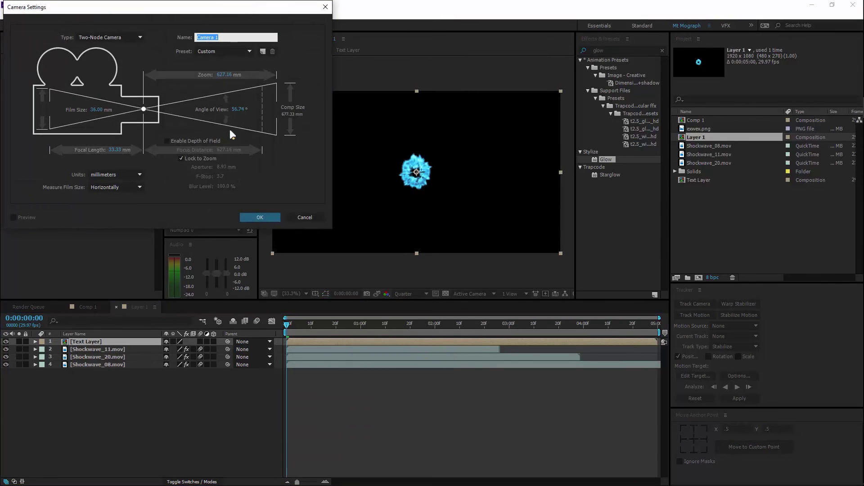
{"action": "left_click", "coordinate": [279, 215]}
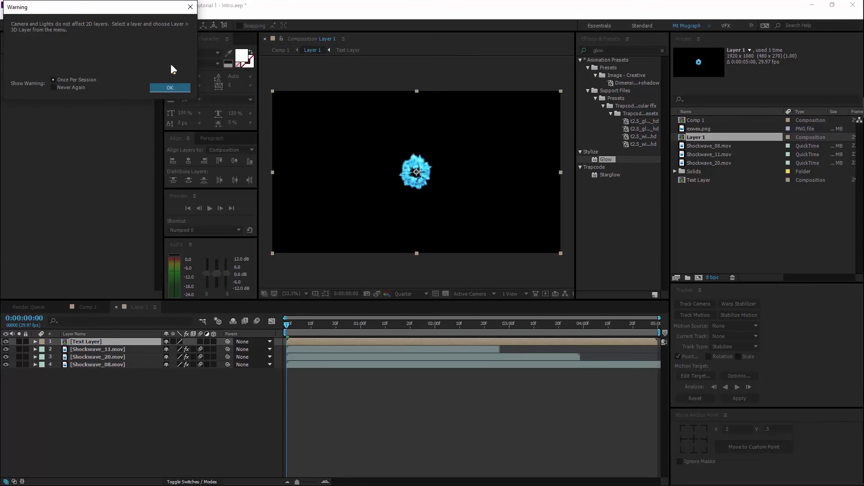
{"action": "left_click_drag", "start_coordinate": [77, 8], "coordinate": [86, 16]}
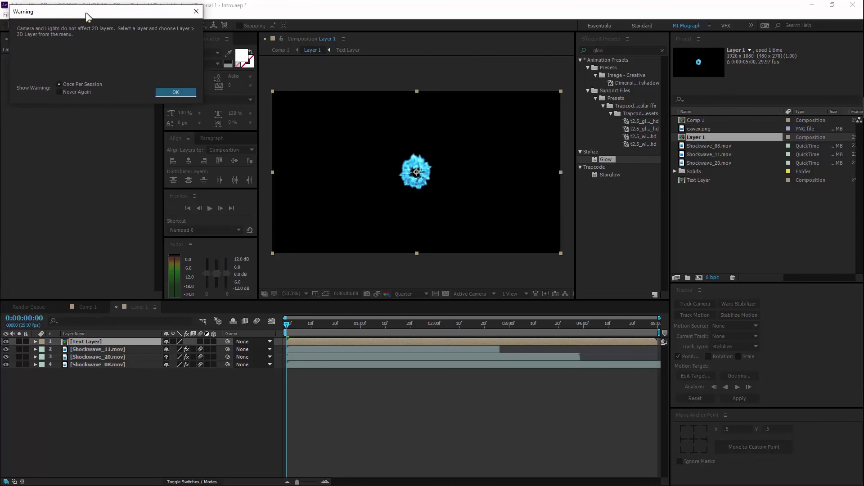
{"action": "left_click", "coordinate": [174, 97]}
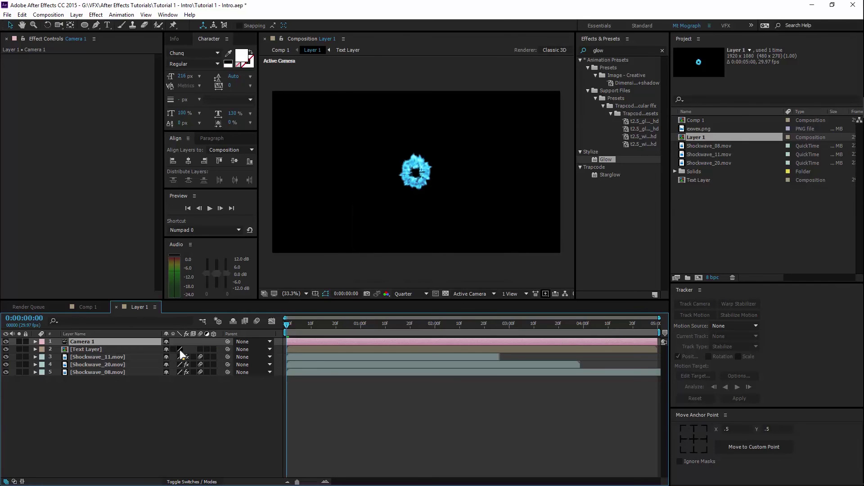
Make Text Layer 3D, add a 3D Null 1, and parent Camera 1 to it.
{"action": "left_click", "coordinate": [213, 350]}
{"action": "left_click_drag", "start_coordinate": [291, 322], "coordinate": [319, 332]}
{"action": "right_click", "coordinate": [159, 401]}
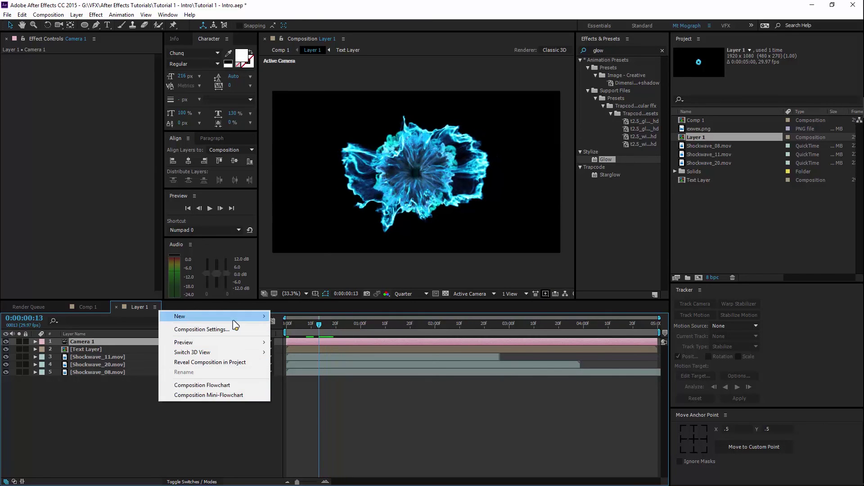
{"action": "mouse_move", "coordinate": [233, 321]}
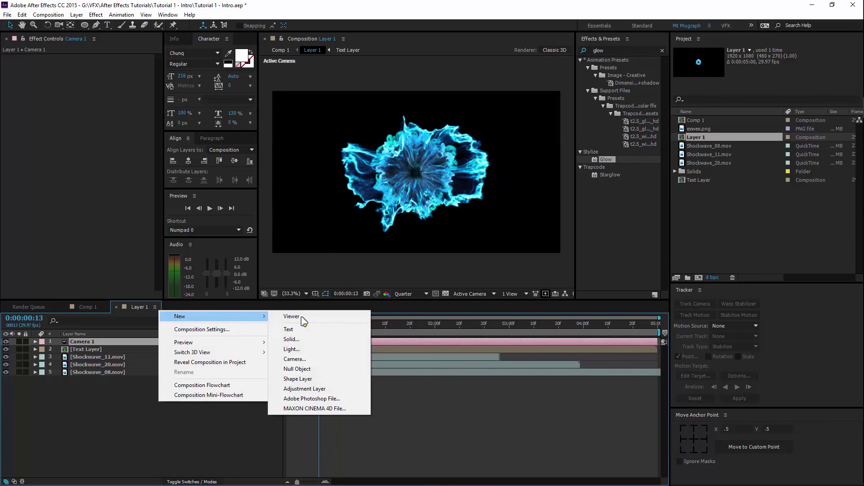
{"action": "left_click", "coordinate": [317, 368]}
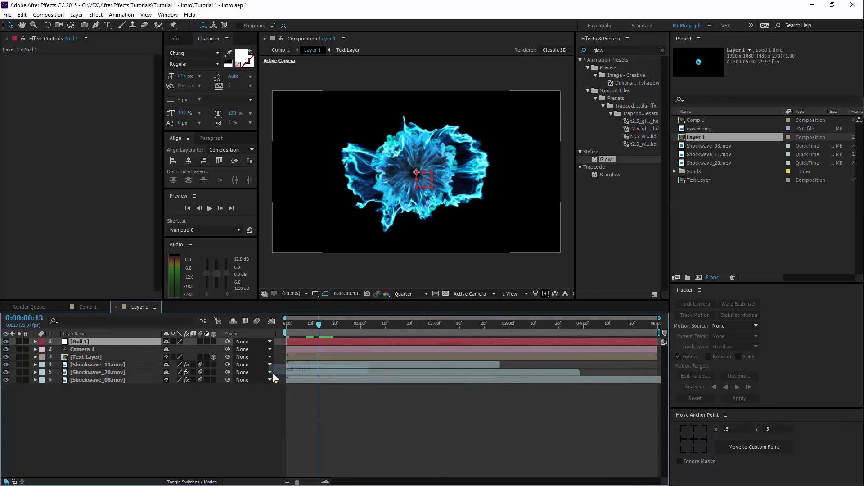
{"action": "left_click", "coordinate": [214, 341]}
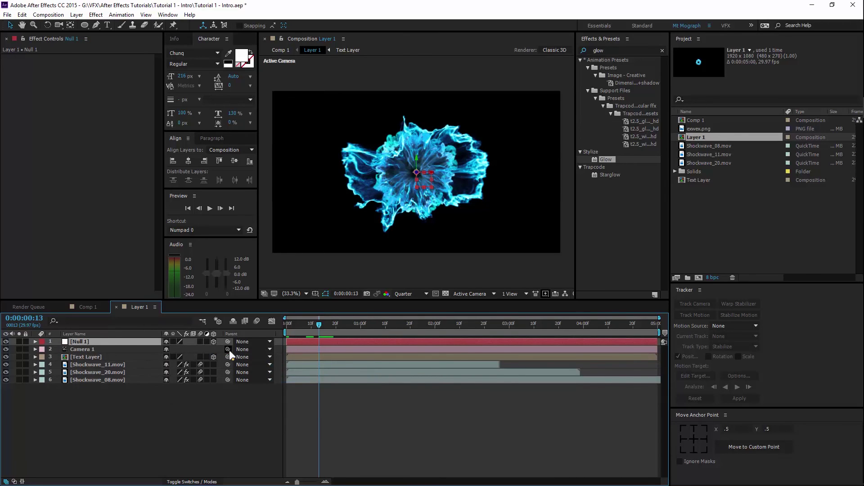
{"action": "left_click_drag", "start_coordinate": [227, 350], "coordinate": [114, 341]}
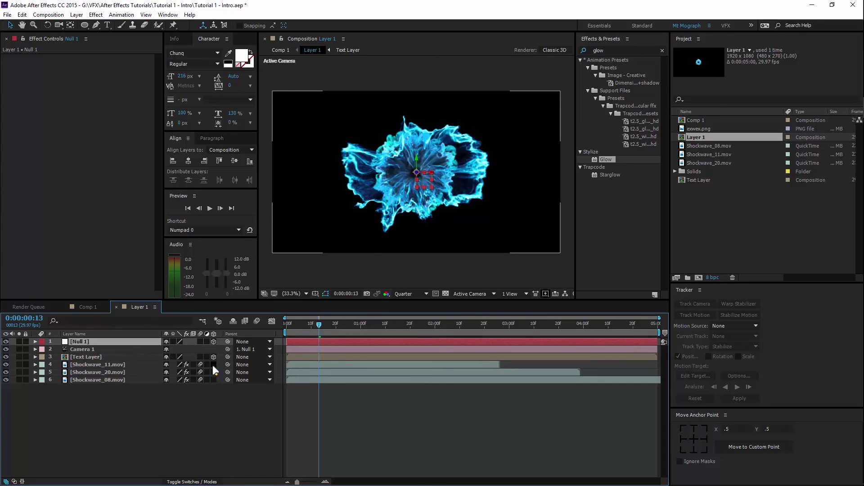
Enable 3D on Shockwave_11.mov, Shockwave_20.mov and Shockwave_08.mov, then select all three.
{"action": "left_click_drag", "start_coordinate": [213, 364], "coordinate": [214, 384]}
{"action": "left_click", "coordinate": [99, 363]}
{"action": "left_click", "coordinate": [104, 372], "text": "shift"}
{"action": "left_click", "coordinate": [116, 380], "text": "shift"}
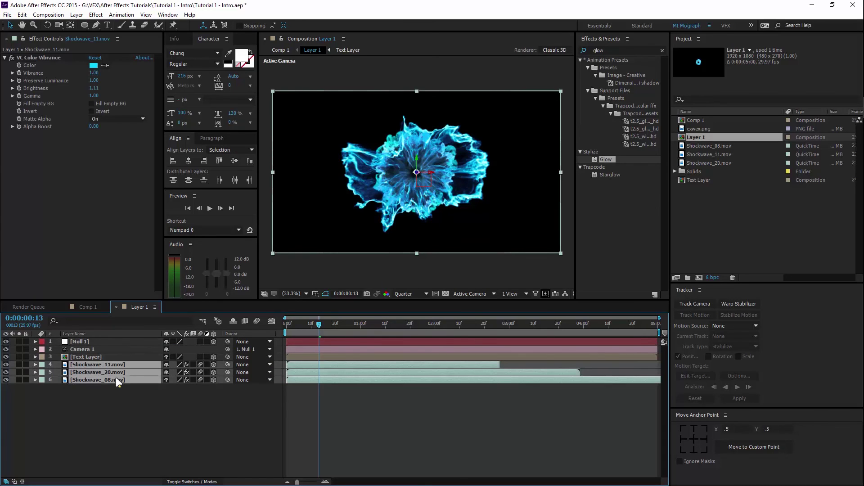
Set the three Shockwave layers' Position Z to 87, then deselect them.
{"action": "key", "text": "p"}
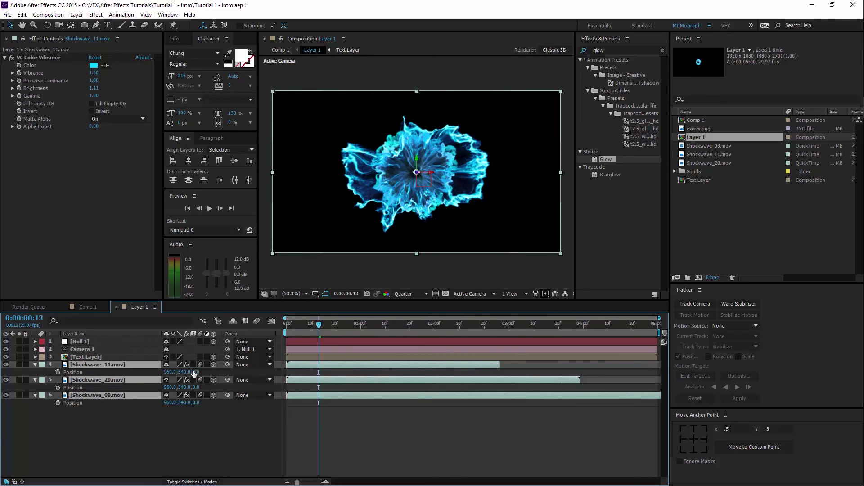
{"action": "left_click_drag", "start_coordinate": [195, 373], "coordinate": [234, 373]}
{"action": "key", "text": "F2"}
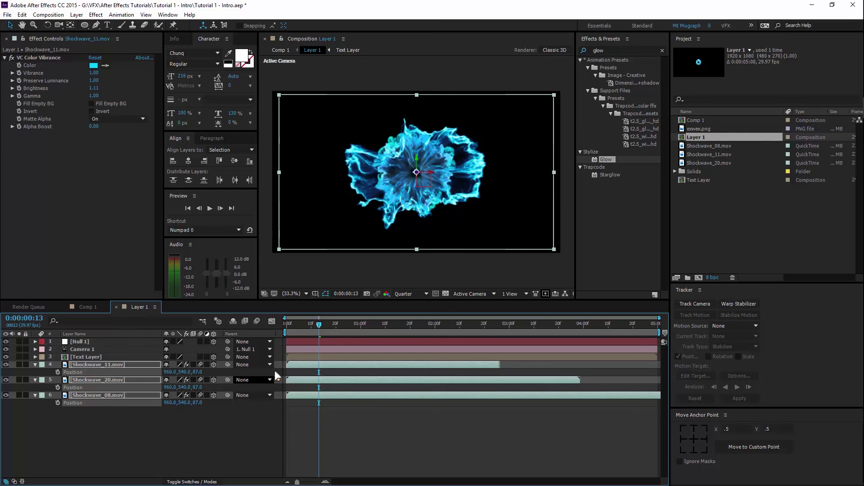
Select the text layer, check a later shockwave frame, then select Null 1.
{"action": "left_click", "coordinate": [117, 356]}
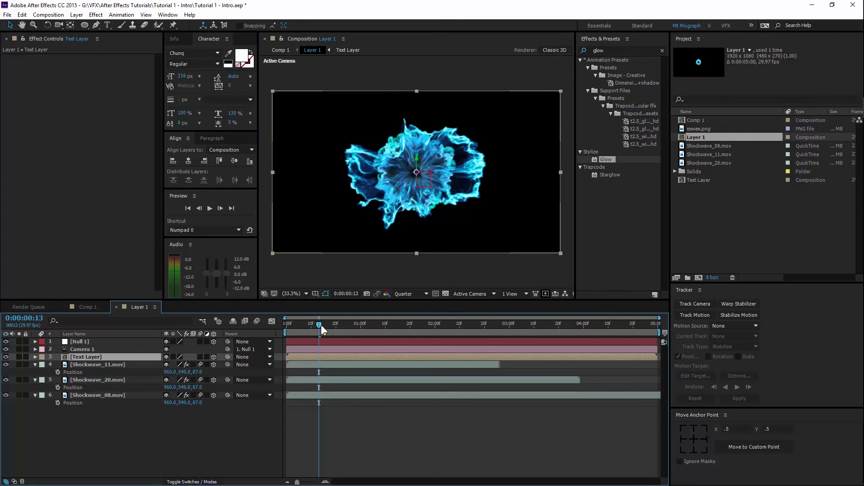
{"action": "left_click_drag", "start_coordinate": [322, 328], "coordinate": [345, 328]}
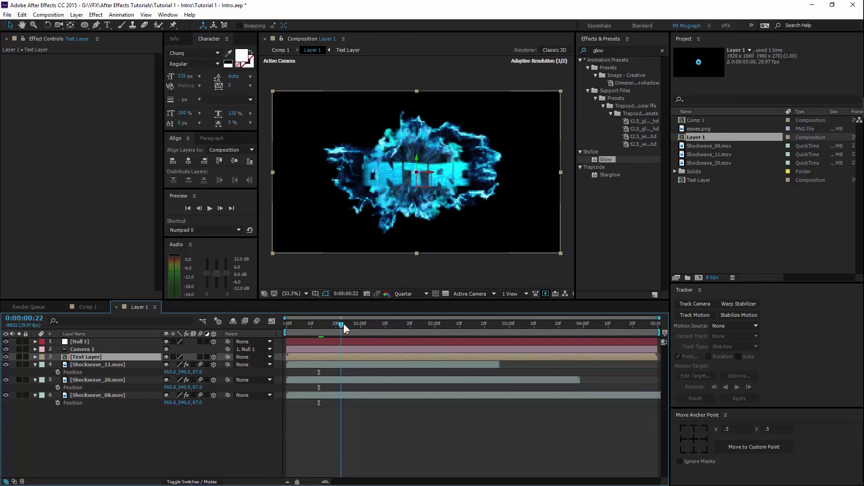
{"action": "left_click", "coordinate": [107, 341]}
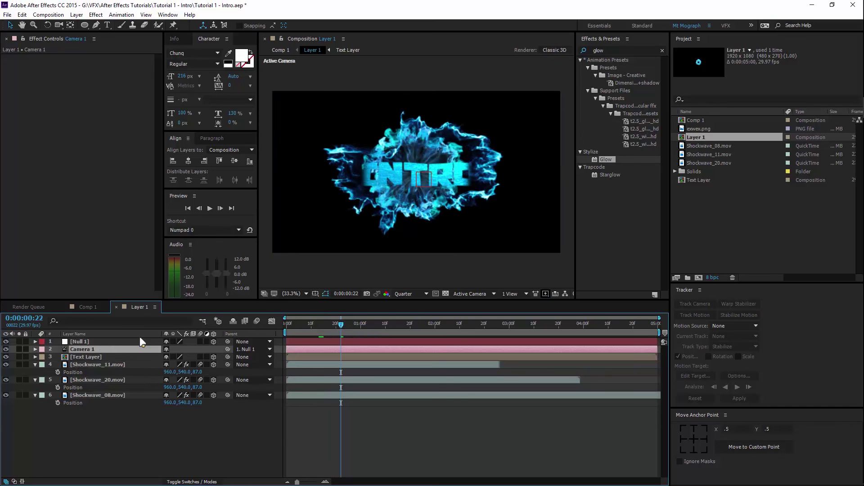
Keyframe Null 1's Position Z from 0 at 0:00:00:22 to about 108 at 0:00:03:00.
{"action": "key", "text": "p"}
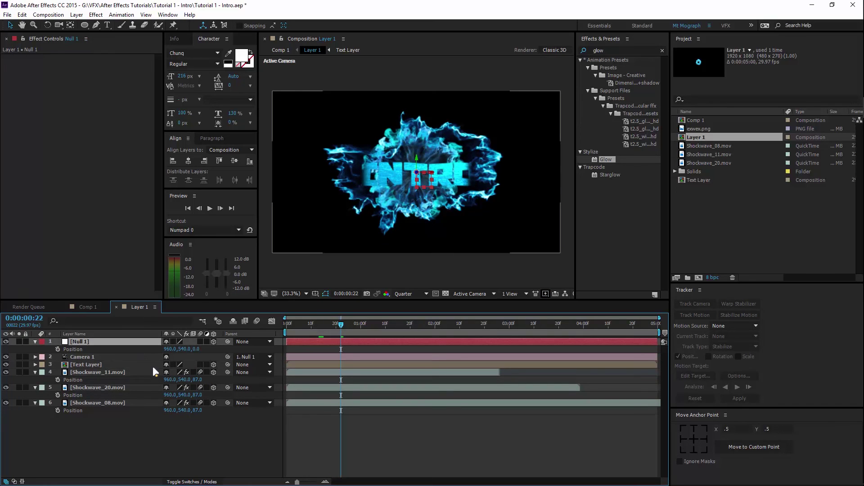
{"action": "left_click", "coordinate": [58, 349]}
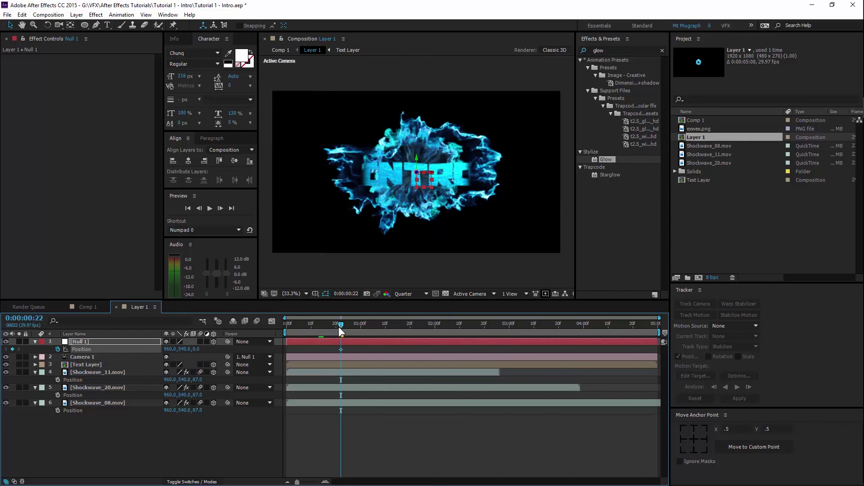
{"action": "left_click_drag", "start_coordinate": [339, 327], "coordinate": [510, 326]}
{"action": "left_click", "coordinate": [202, 350]}
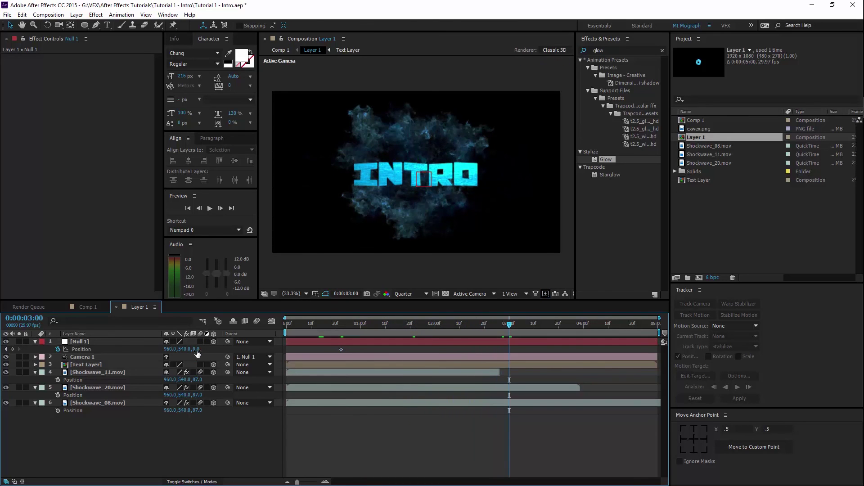
{"action": "left_click_drag", "start_coordinate": [197, 350], "coordinate": [246, 354]}
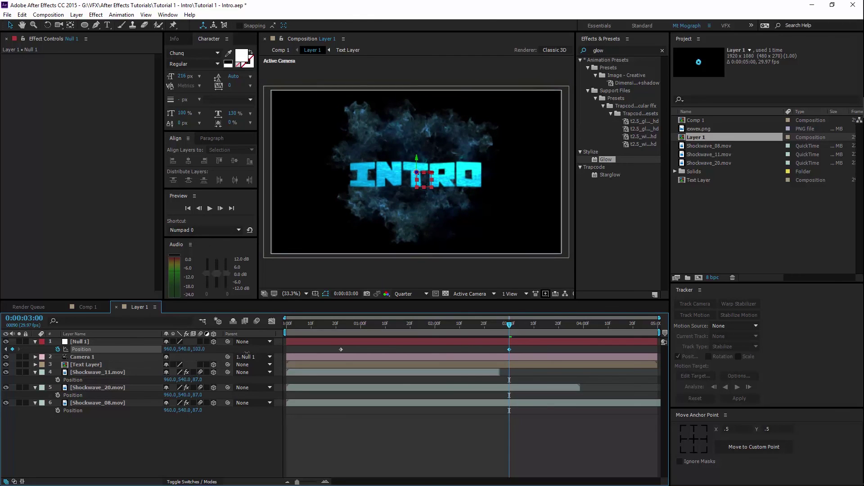
{"action": "left_click", "coordinate": [442, 343]}
Make the three Shockwave layers 2D again and preview the camera push.
{"action": "left_click_drag", "start_coordinate": [479, 329], "coordinate": [415, 314]}
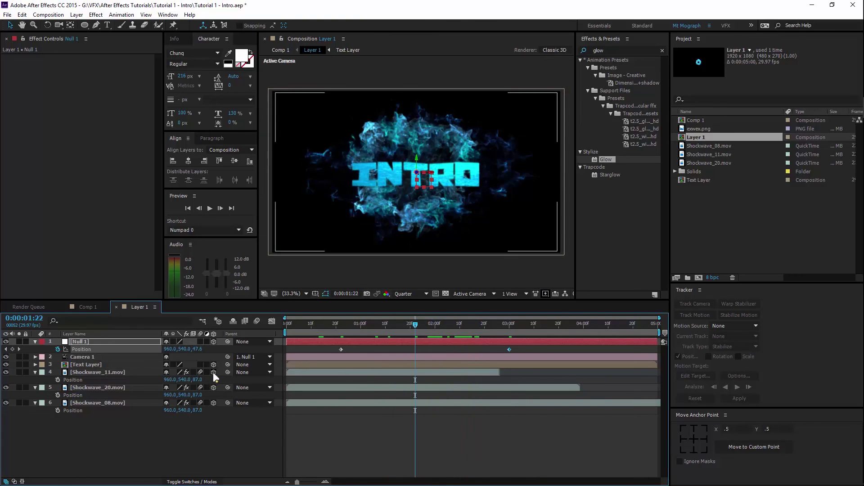
{"action": "left_click_drag", "start_coordinate": [214, 372], "coordinate": [213, 403]}
{"action": "left_click_drag", "start_coordinate": [346, 330], "coordinate": [516, 326]}
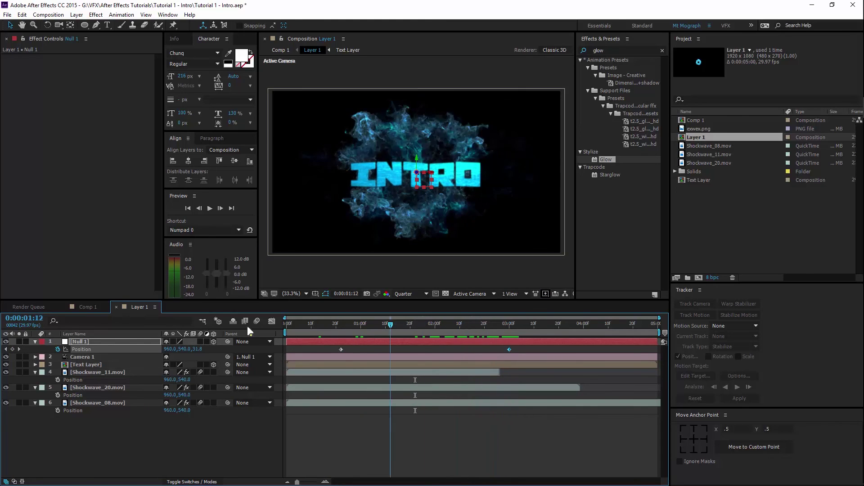
In Comp 1, delete the White Solid 1 layer and save the project with Ctrl+S.
{"action": "key", "text": "Home"}
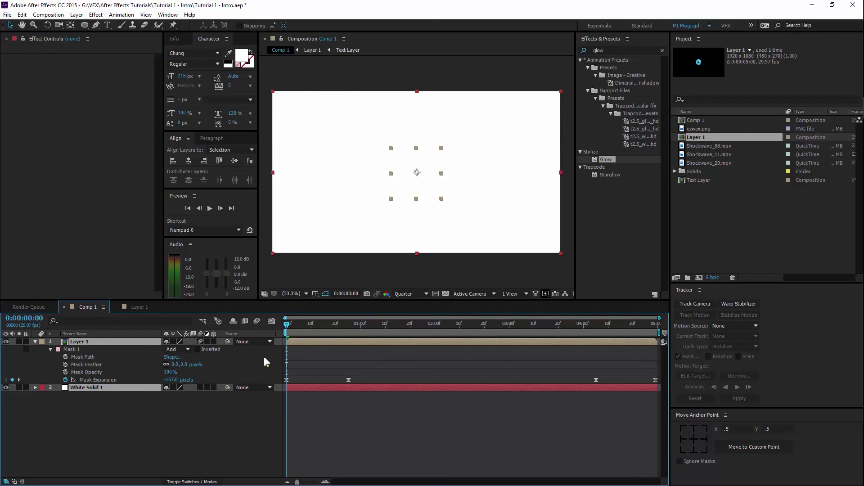
{"action": "left_click", "coordinate": [92, 388]}
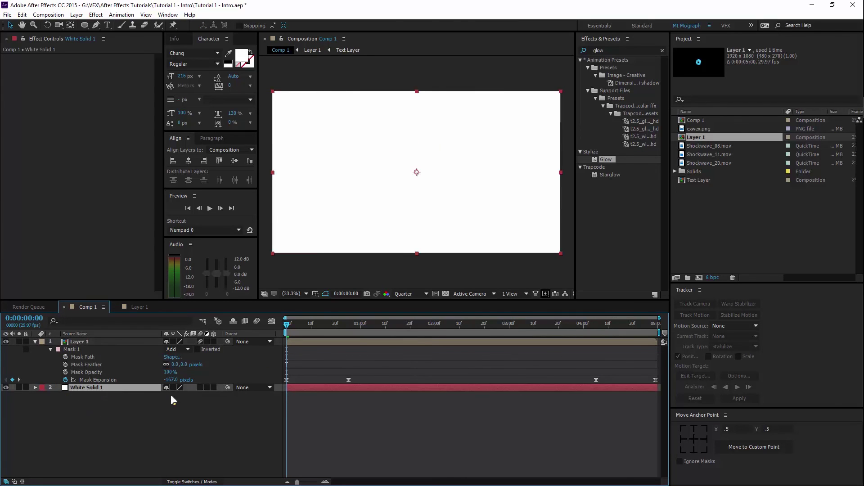
{"action": "key", "text": "Delete"}
{"action": "key", "text": "ctrl+s"}
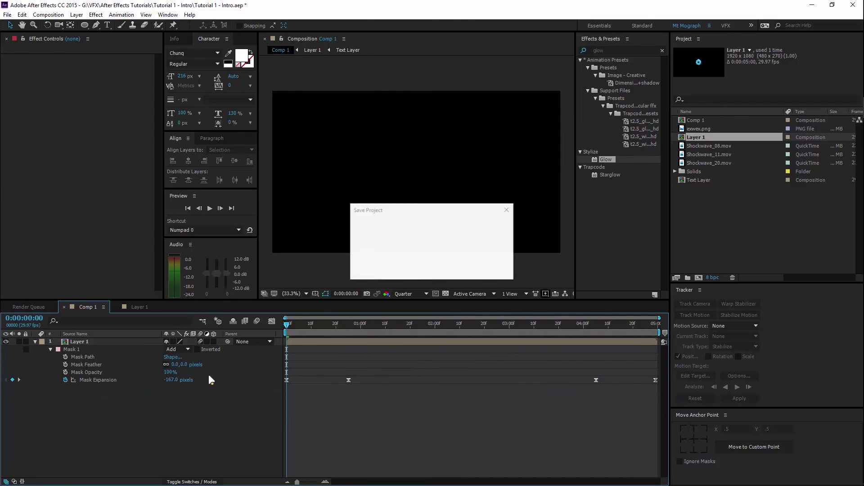